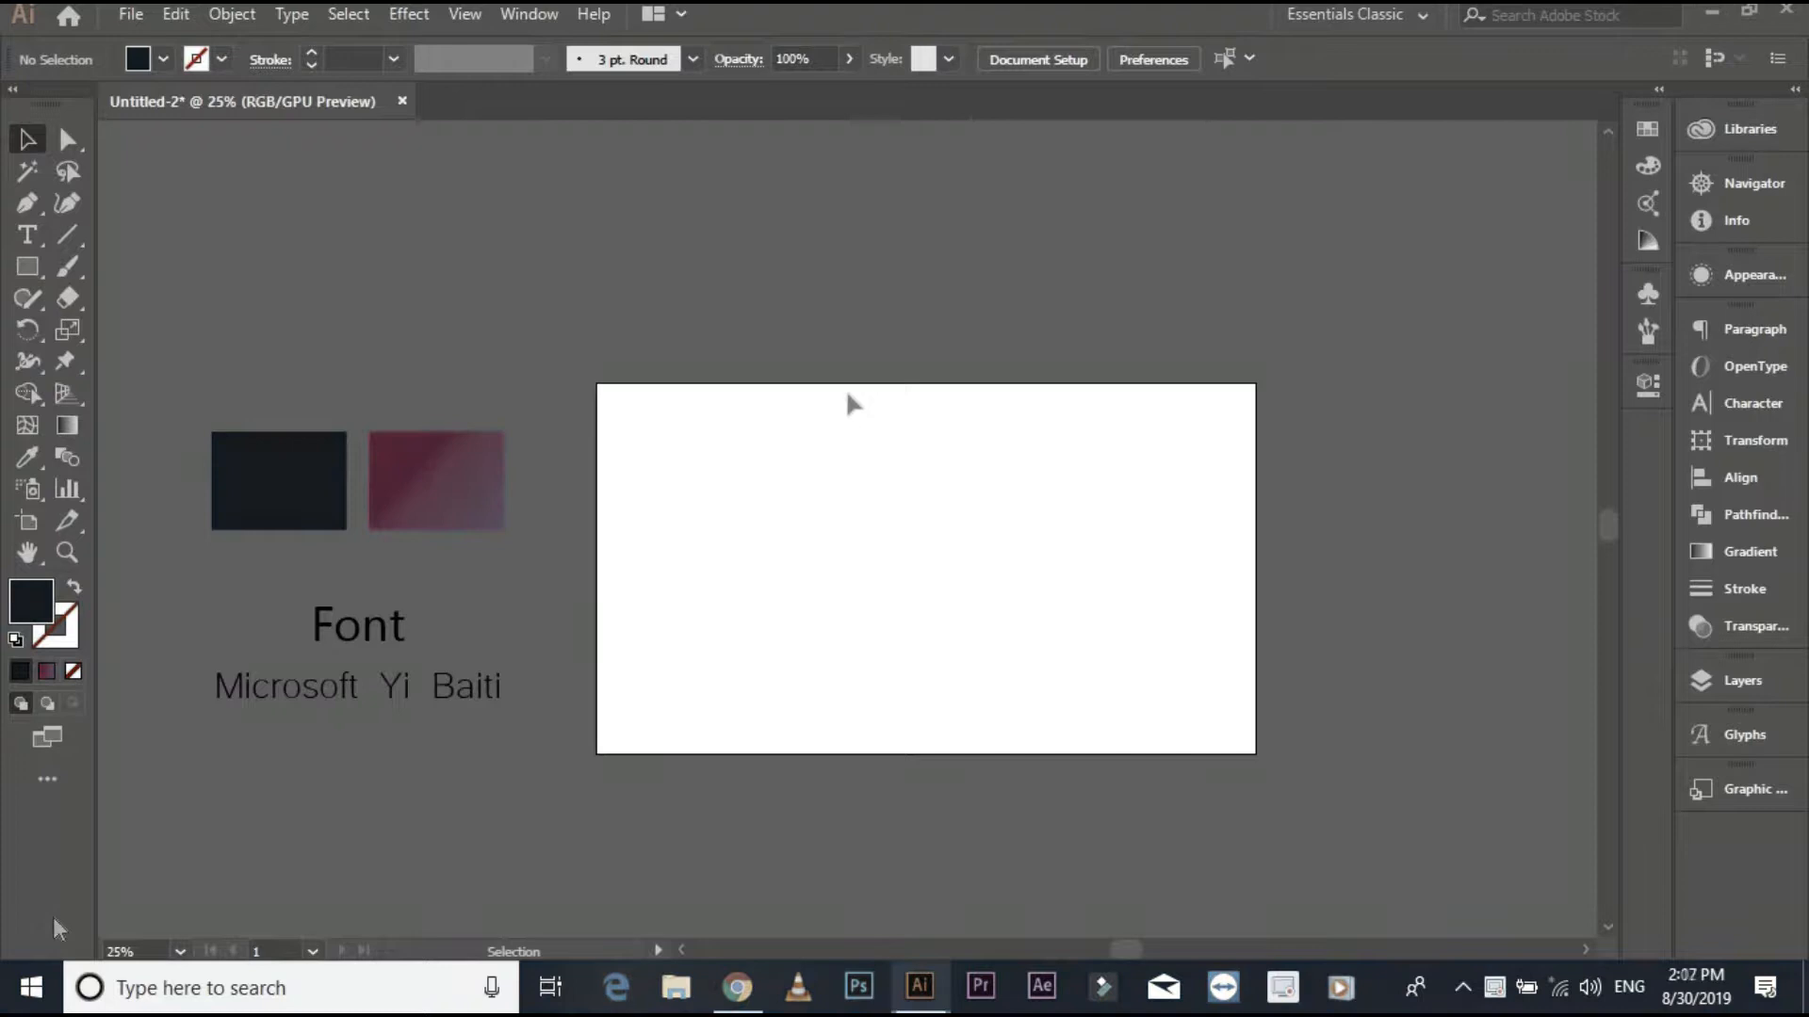
- Show the document grid and check the Snap to Grid option
right_click(848, 399)
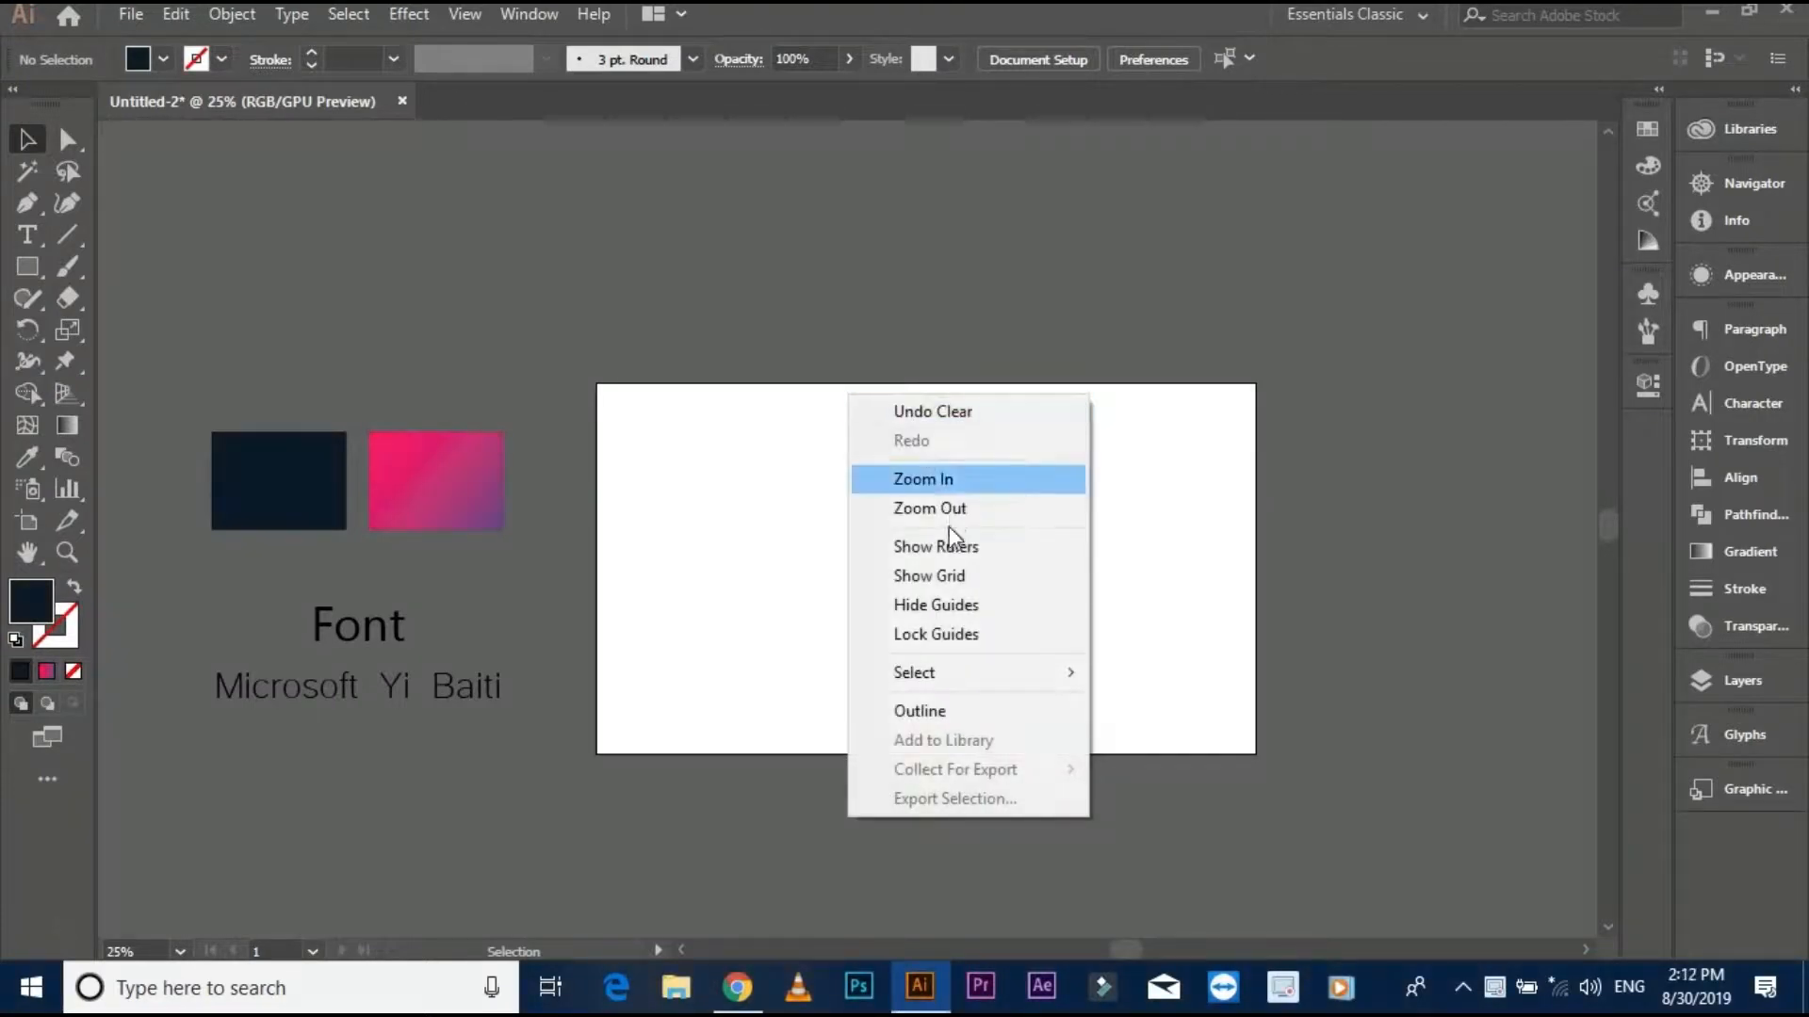
left_click(940, 568)
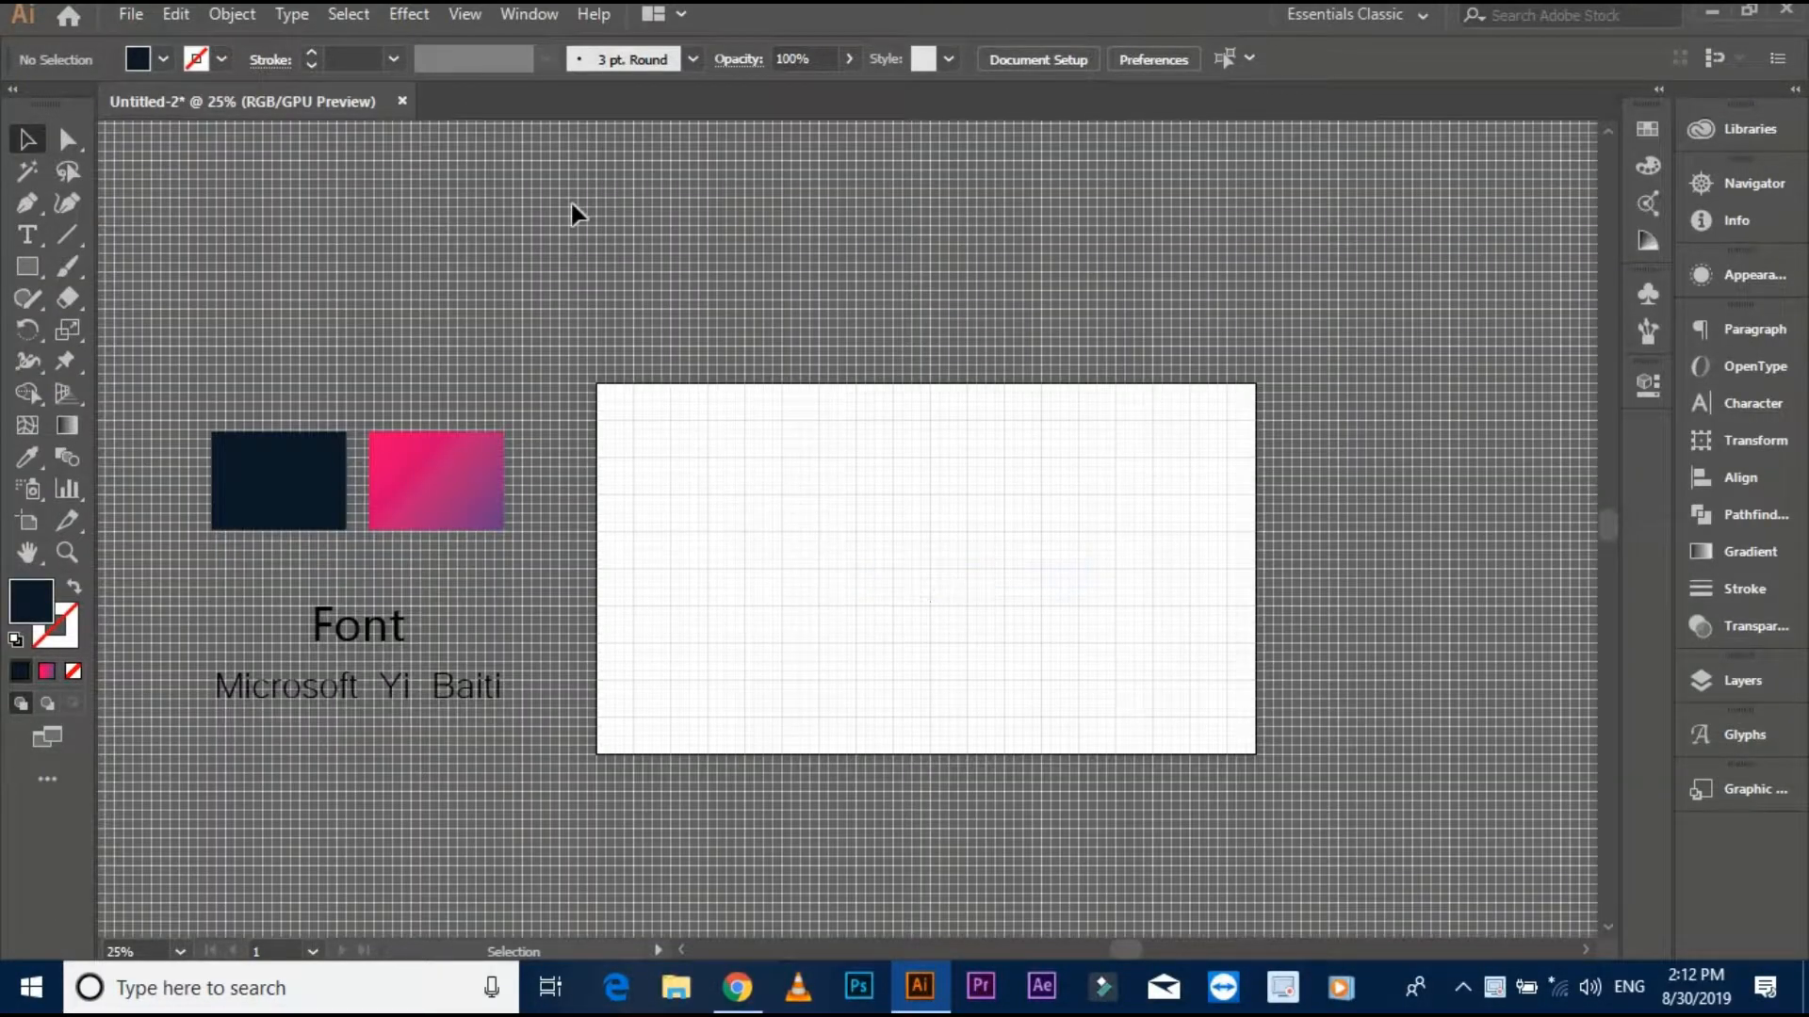
left_click(474, 16)
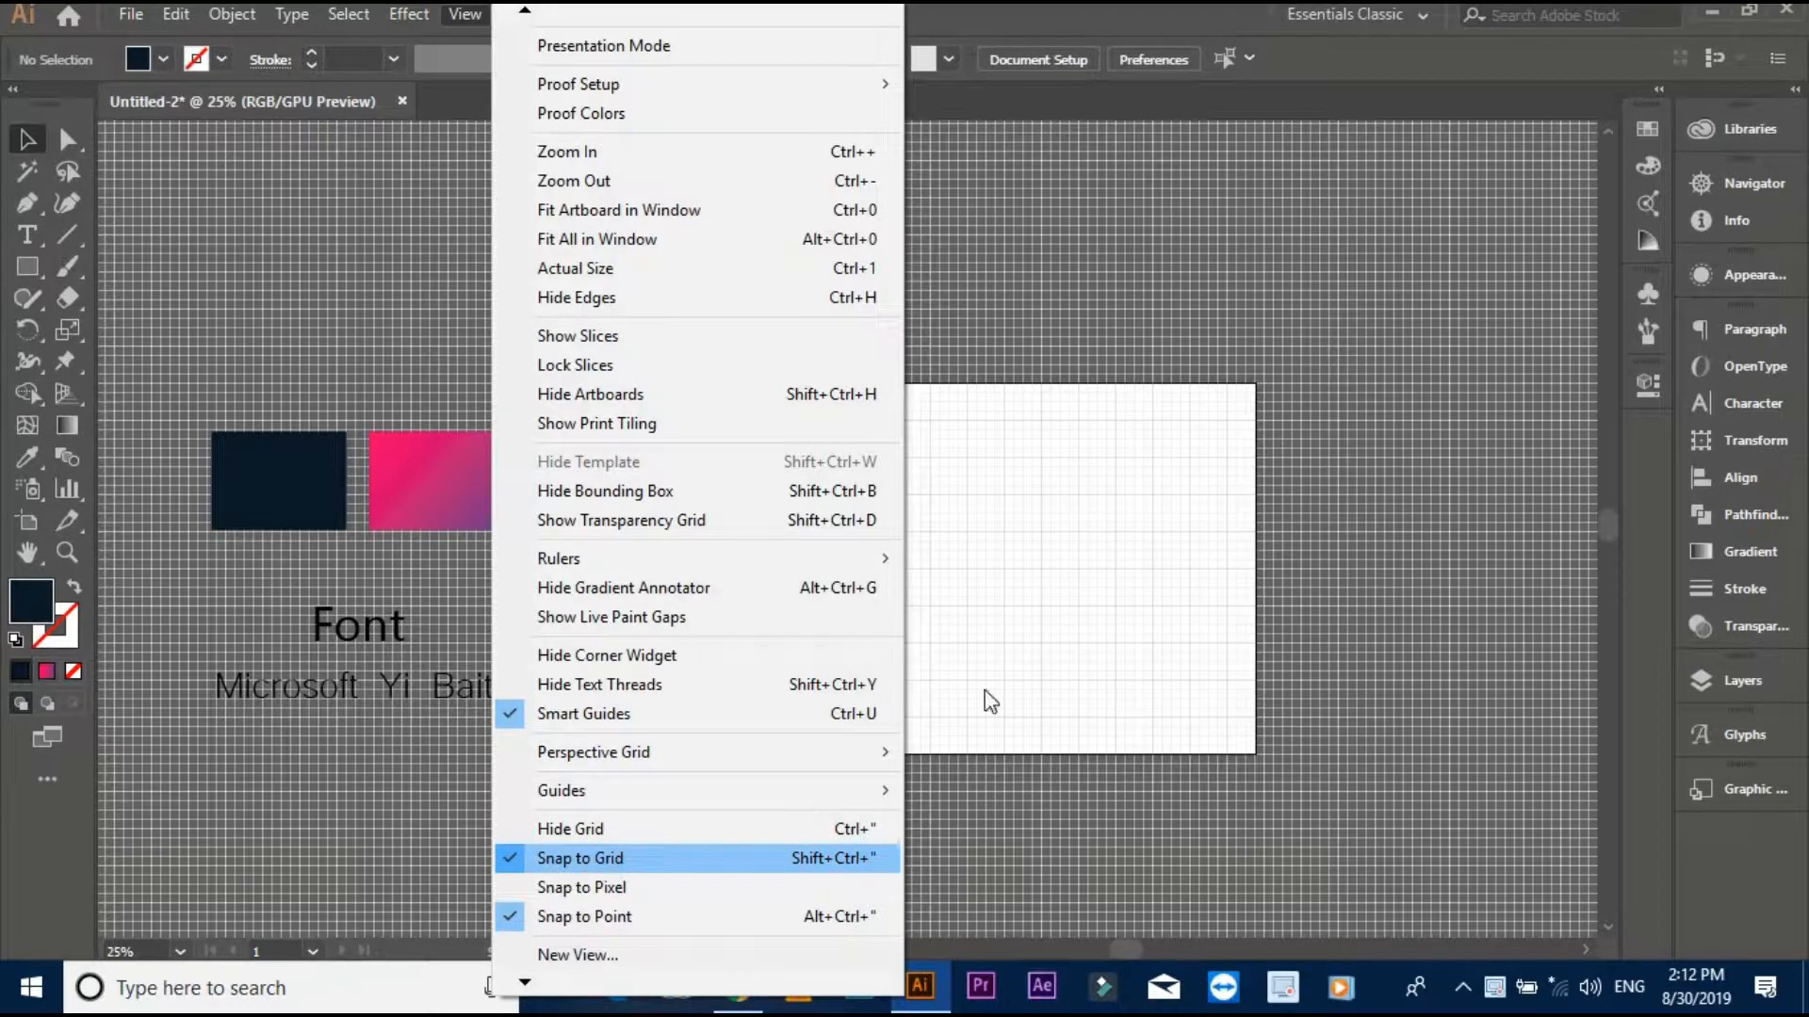
left_click(1034, 622)
scroll(1021, 609, "up", 2)
left_click_drag(1018, 627, 1022, 617)
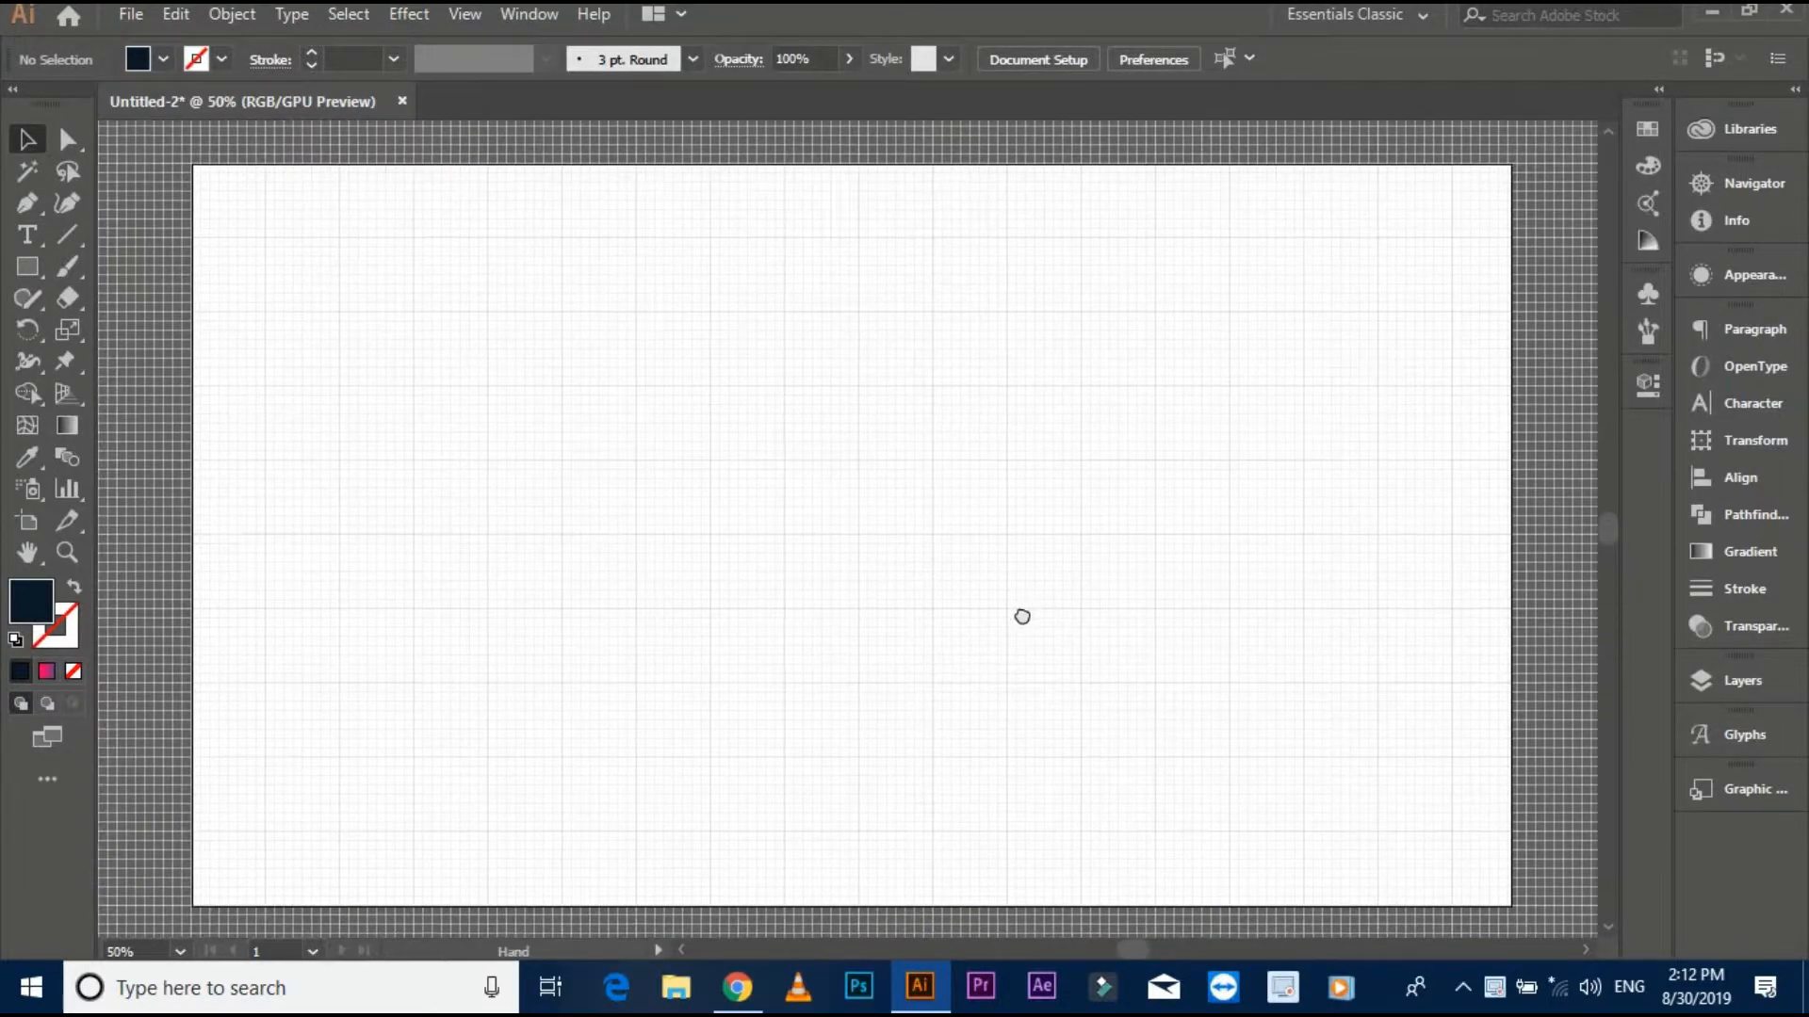
- Draw a dark horizontal bar four grid squares wide and one high, and place a copy four squares above it
left_click(27, 267)
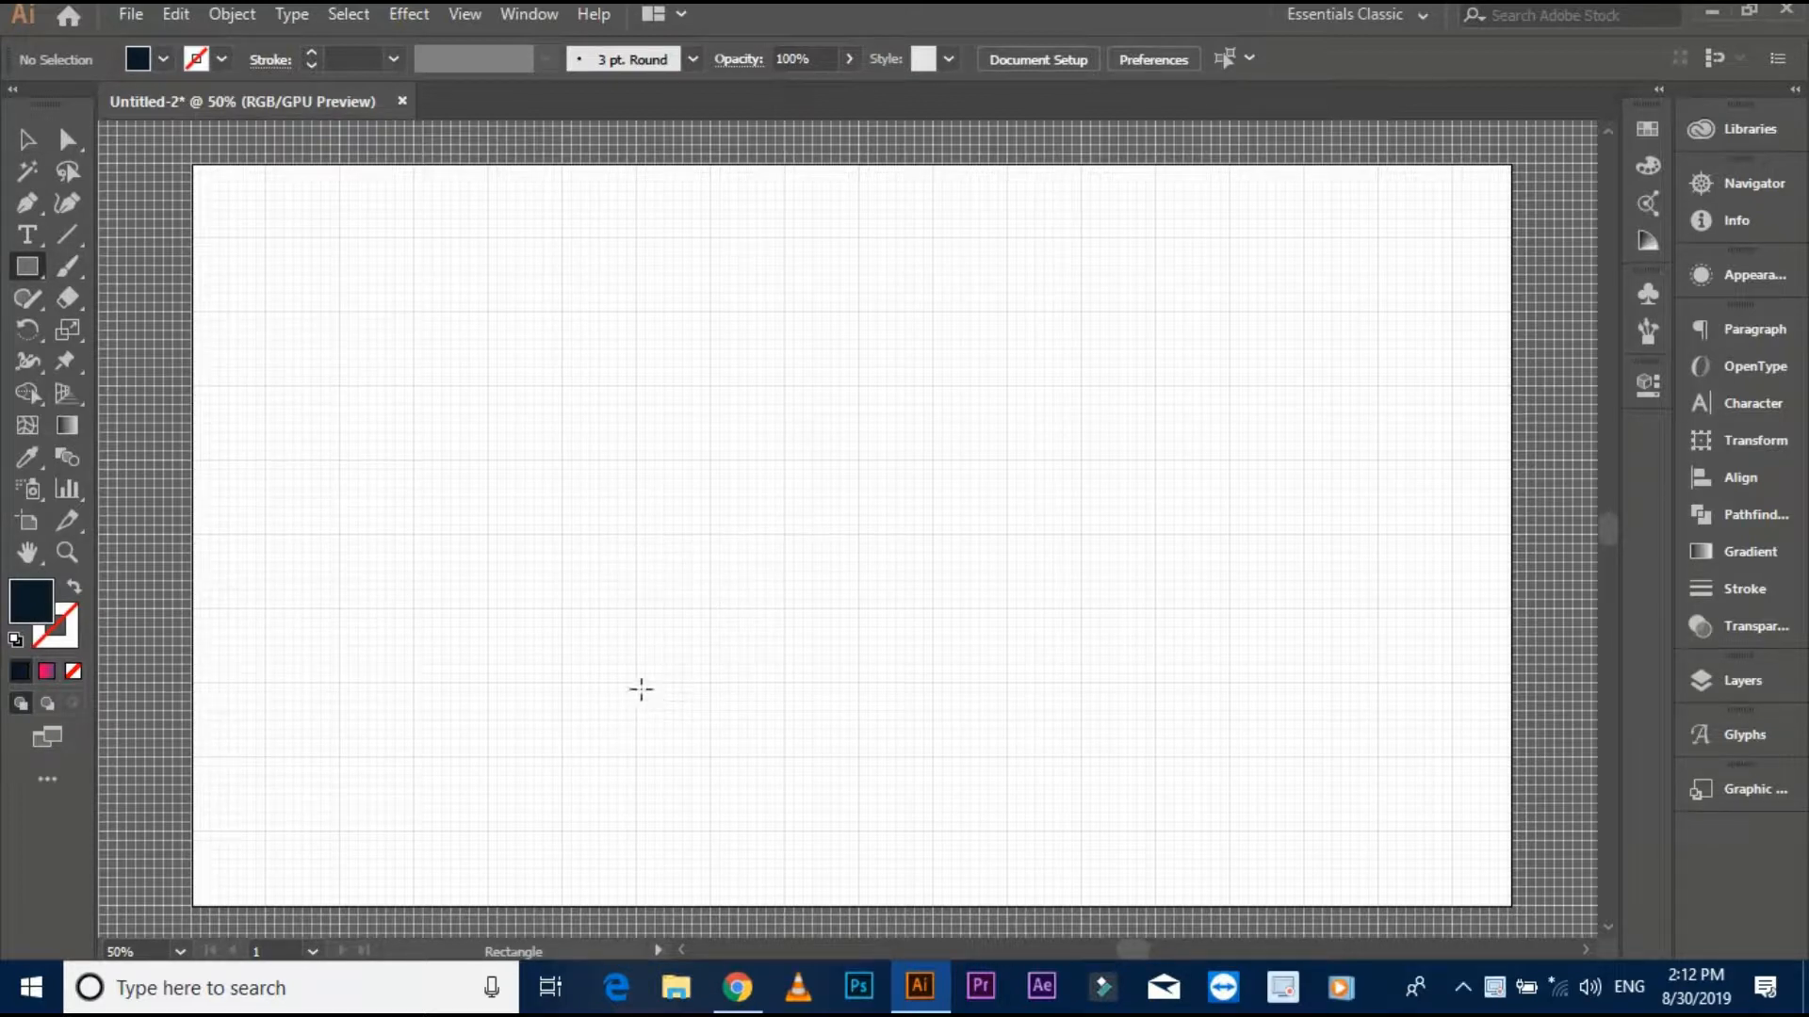
left_click_drag(637, 684, 854, 444)
key("v")
left_click(876, 518)
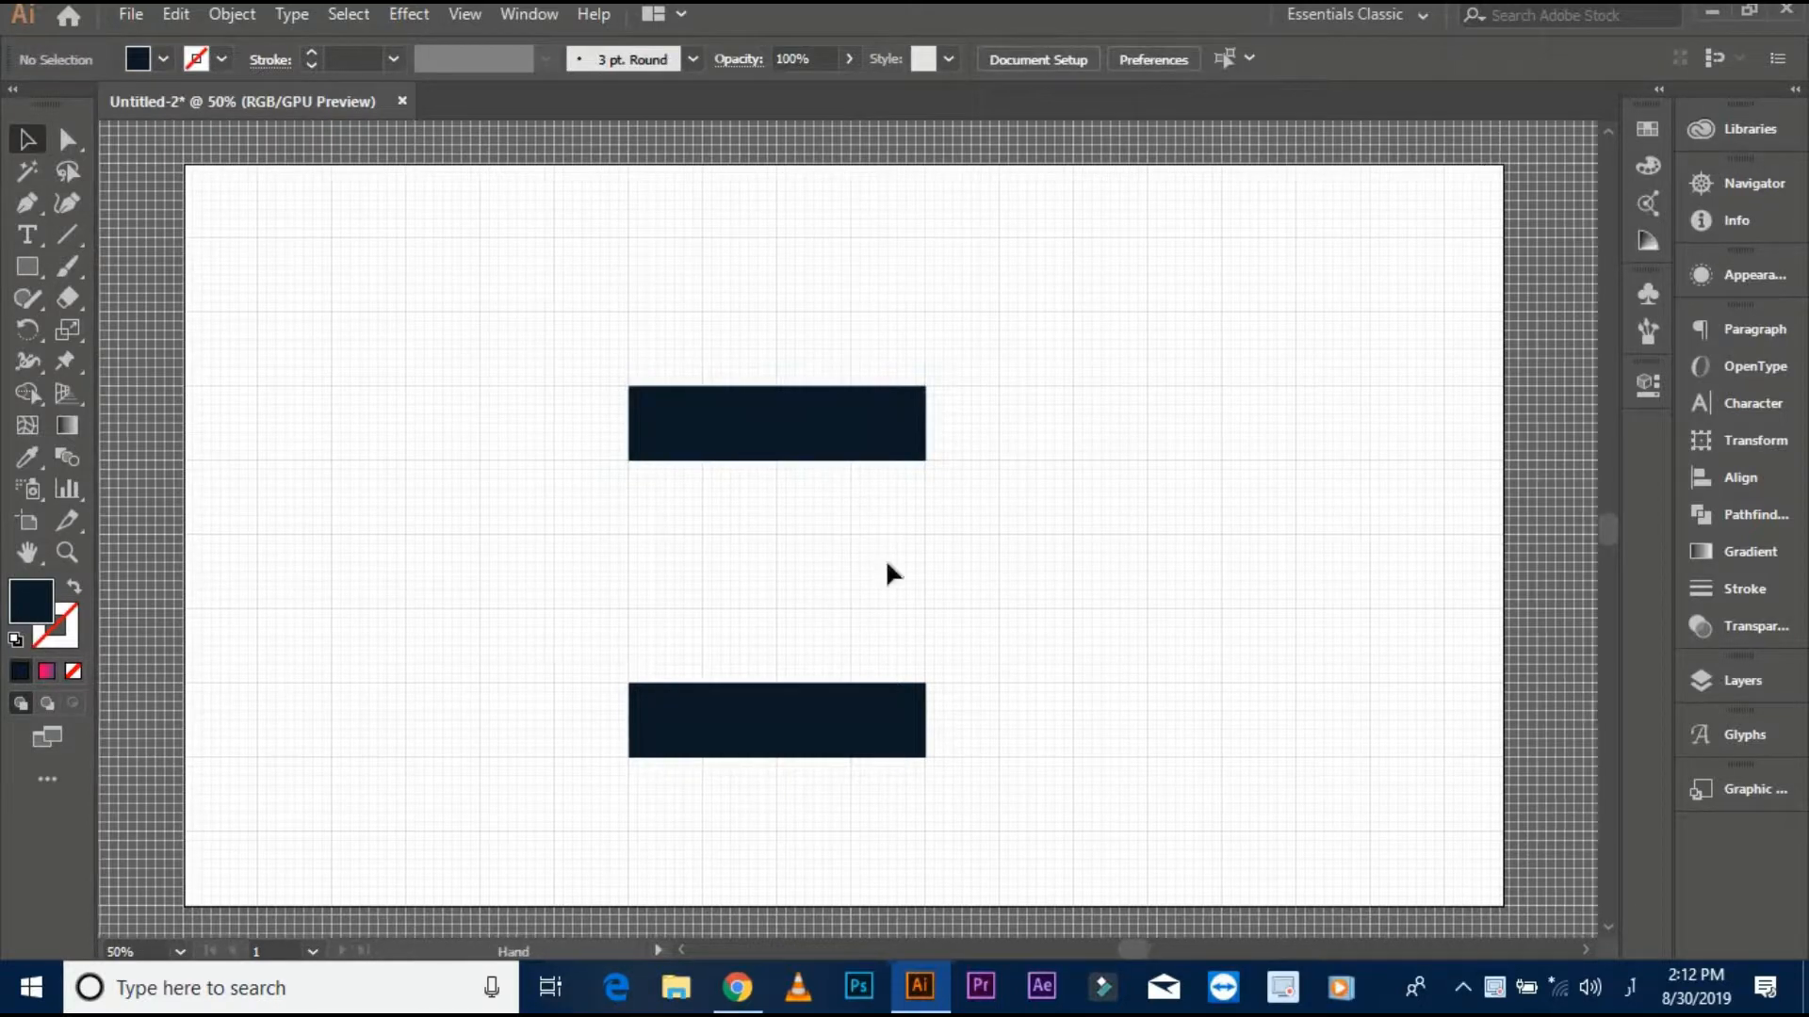
- Draw a one-grid-square block between the two bars and move it directly beneath the upper bar's left end
left_click(27, 267)
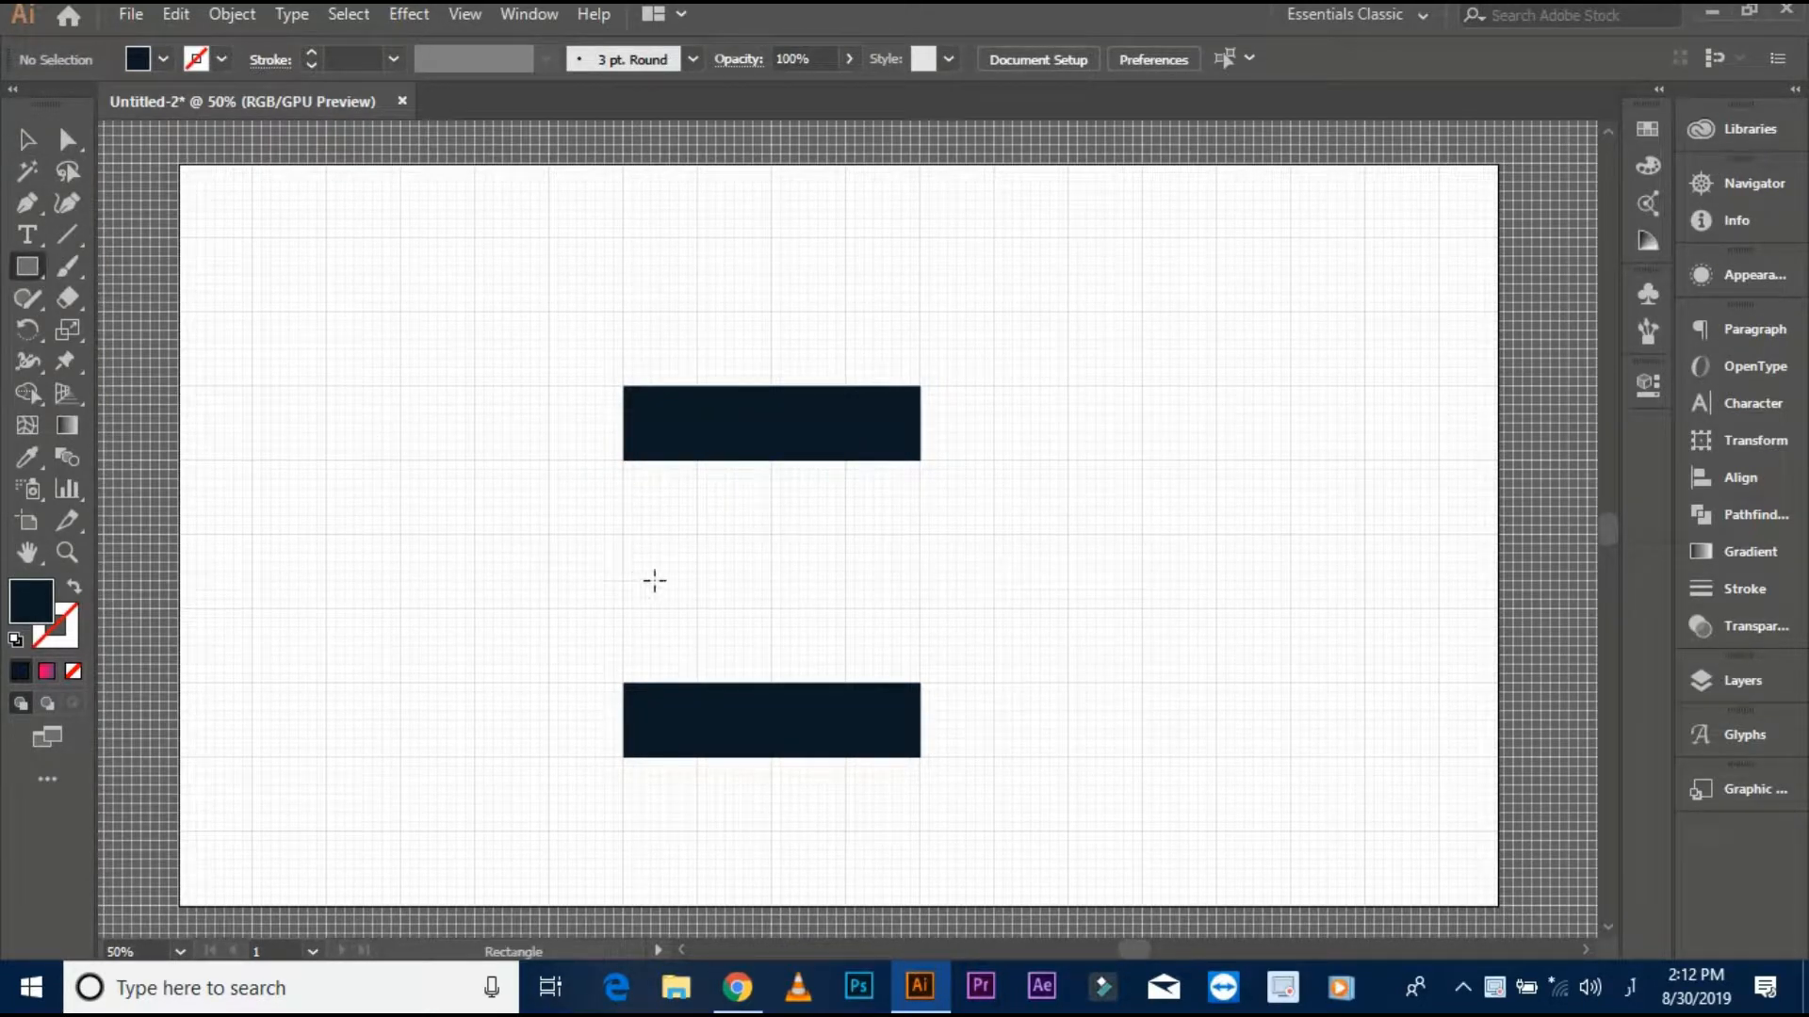
left_click_drag(672, 566, 699, 610)
key("ctrl+plus")
key("ctrl+plus")
key("ctrl+plus")
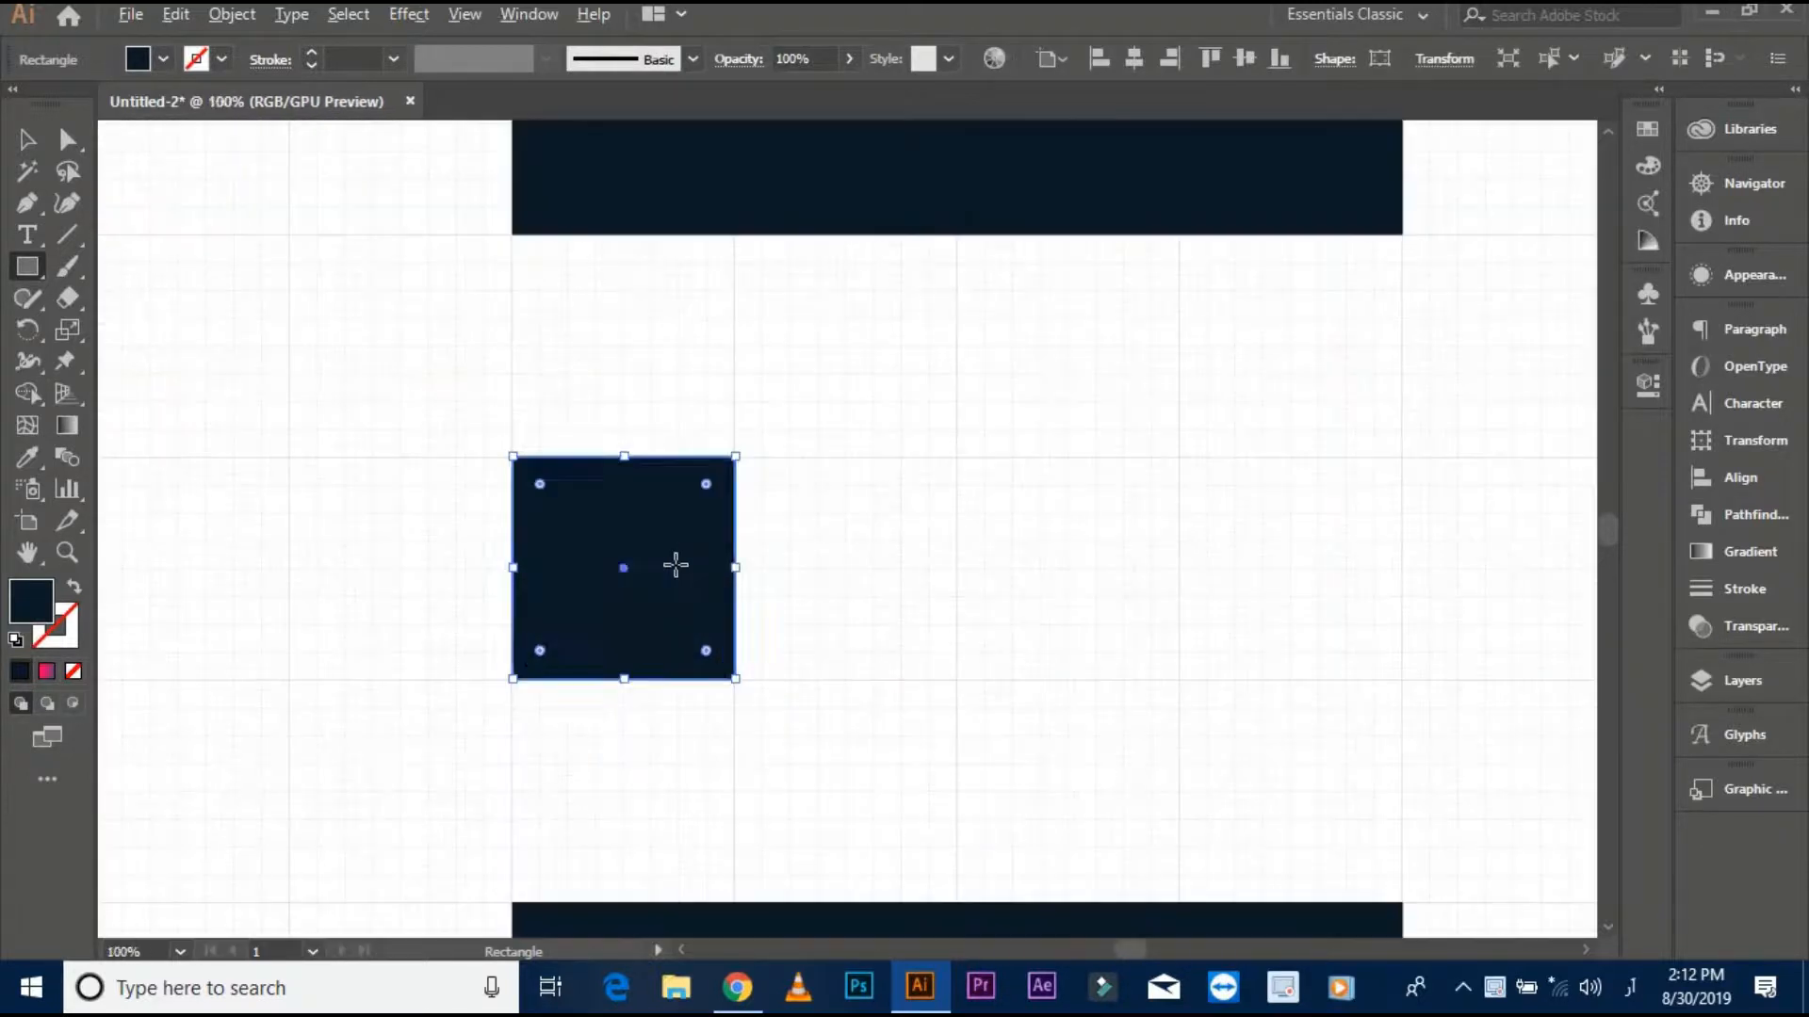
left_click(27, 140)
left_click_drag(617, 563, 617, 341)
left_click(800, 558)
- Place a copy of the small square directly above the lower bar's right end
scroll(800, 556, "down", 2)
left_click_drag(714, 586, 568, 570)
left_click_drag(546, 459, 842, 650)
left_click(980, 643)
left_click_drag(980, 643, 1003, 682)
left_click(911, 659)
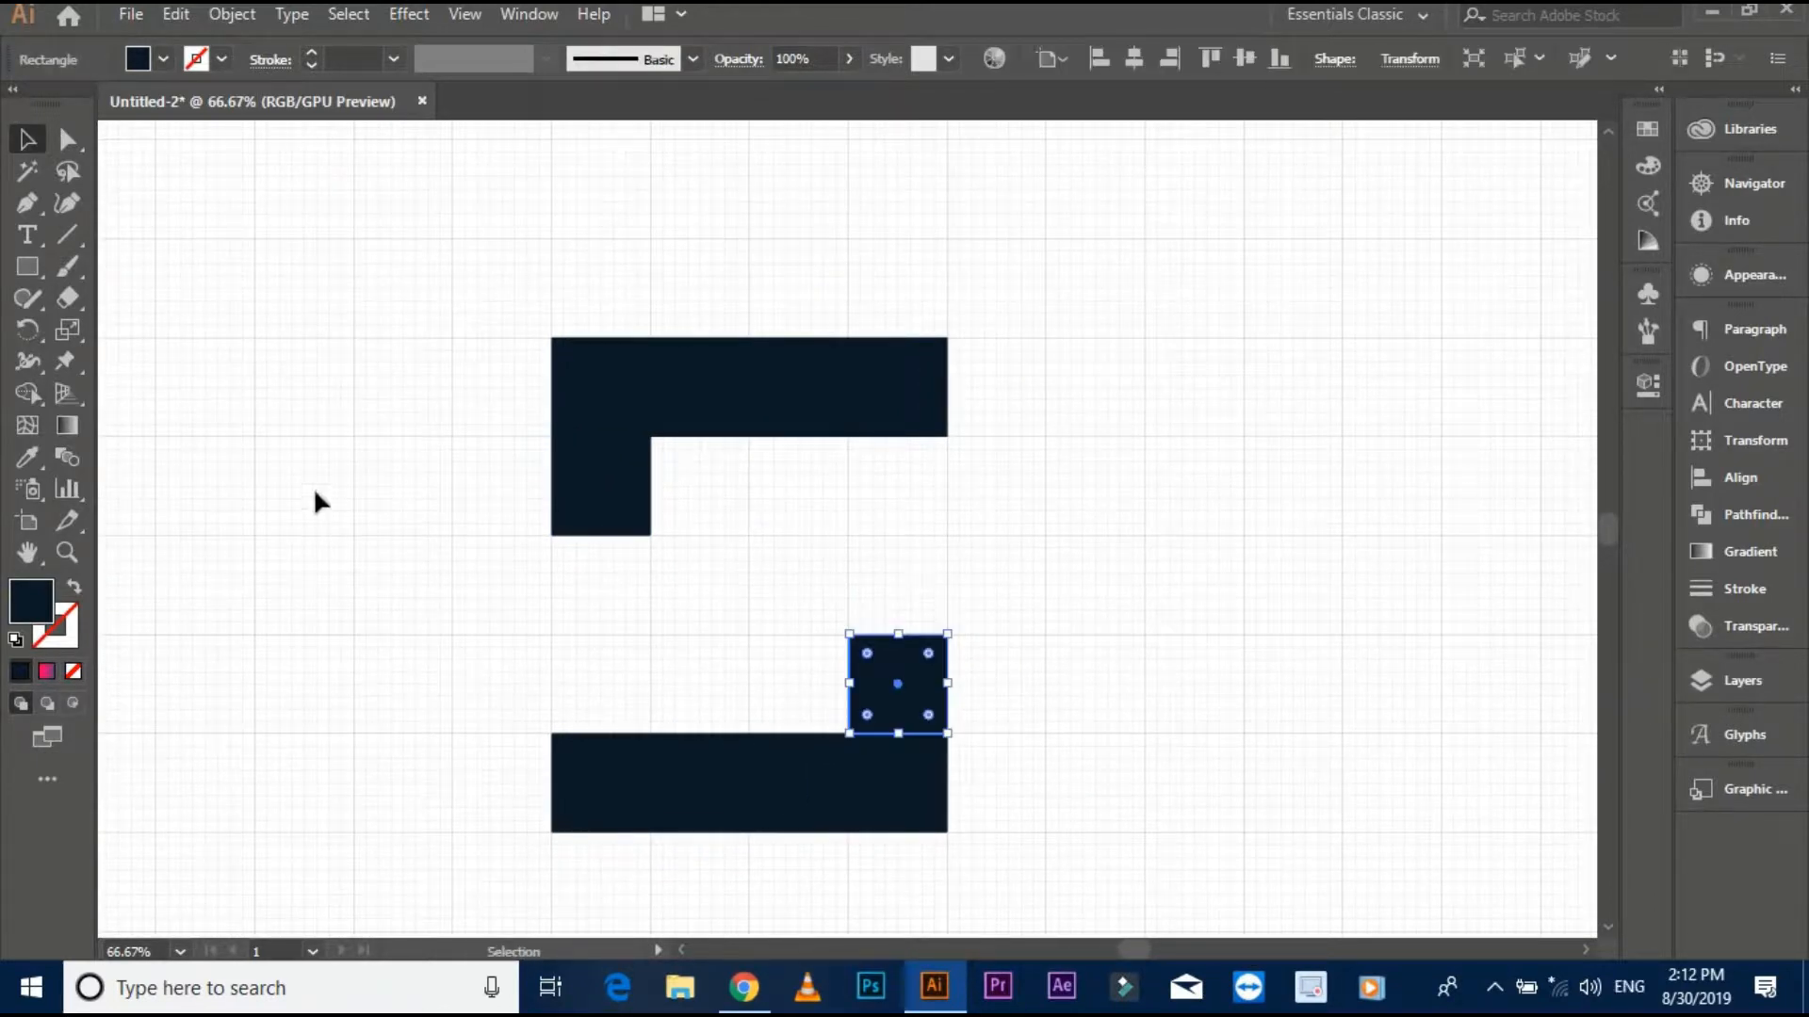
- Delete the inner corner anchor point of each small square to turn both squares into triangles
left_click(76, 141)
left_click(842, 630)
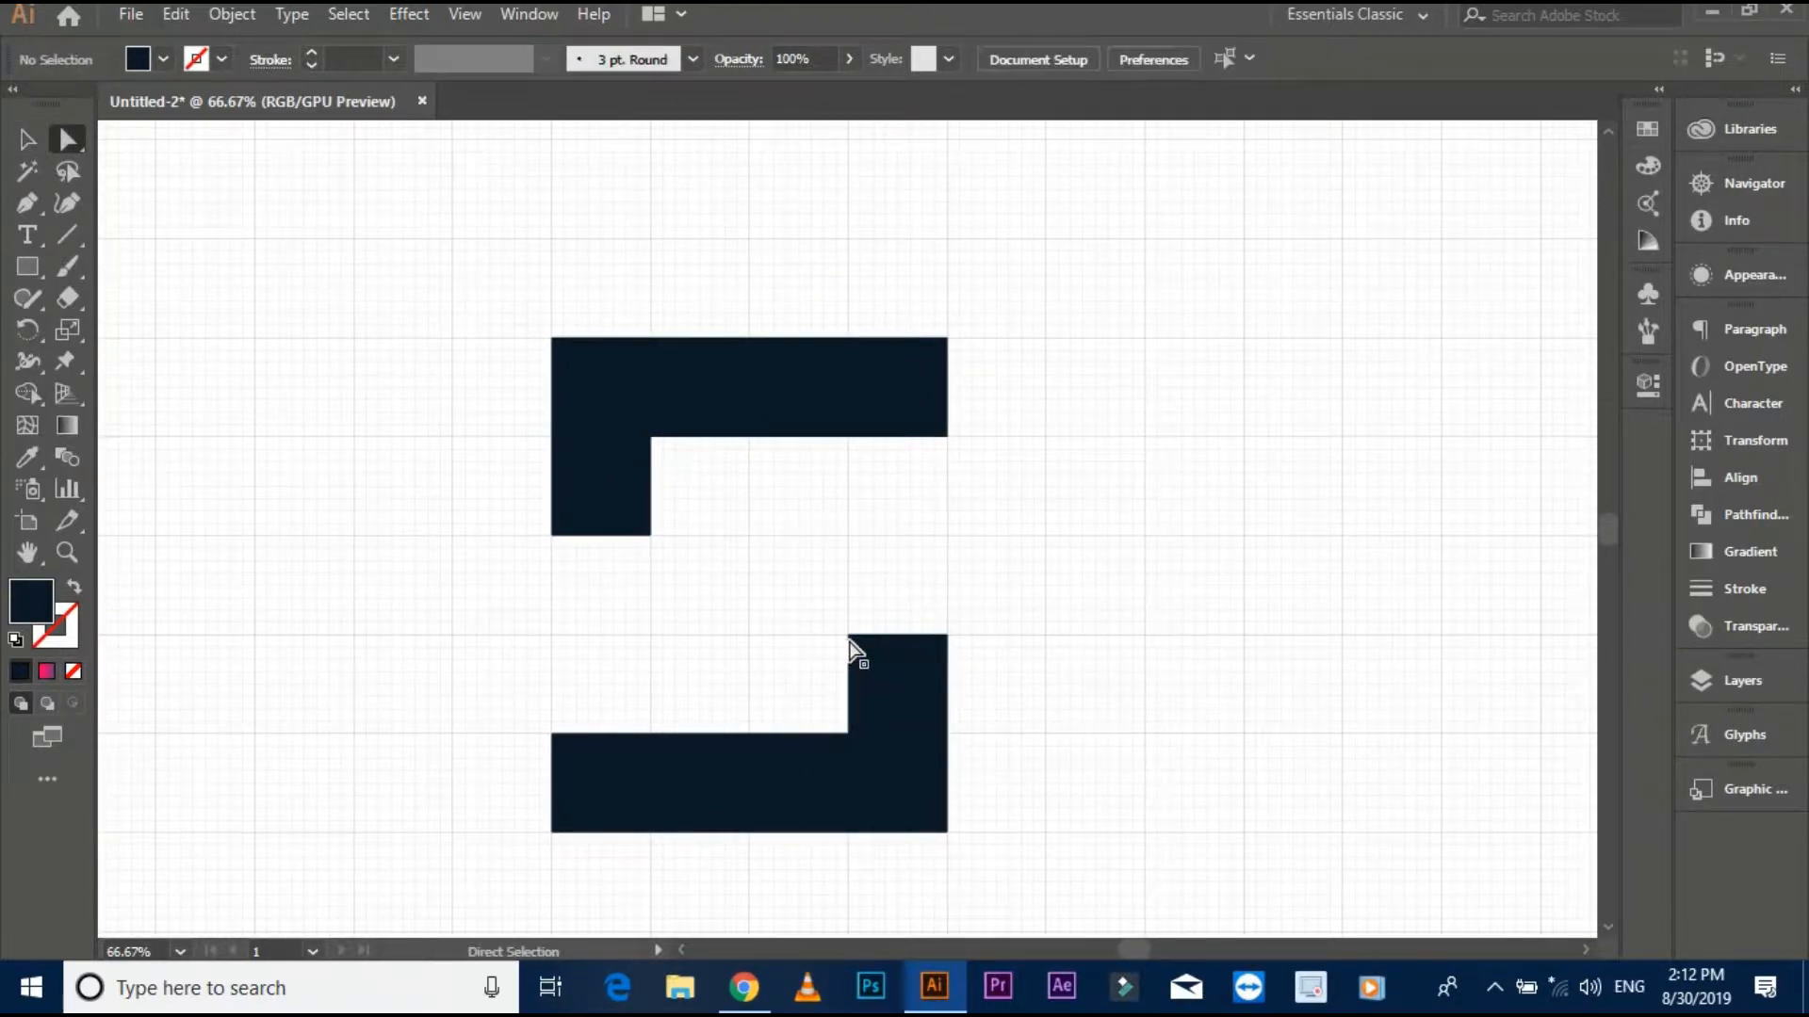
left_click(849, 636)
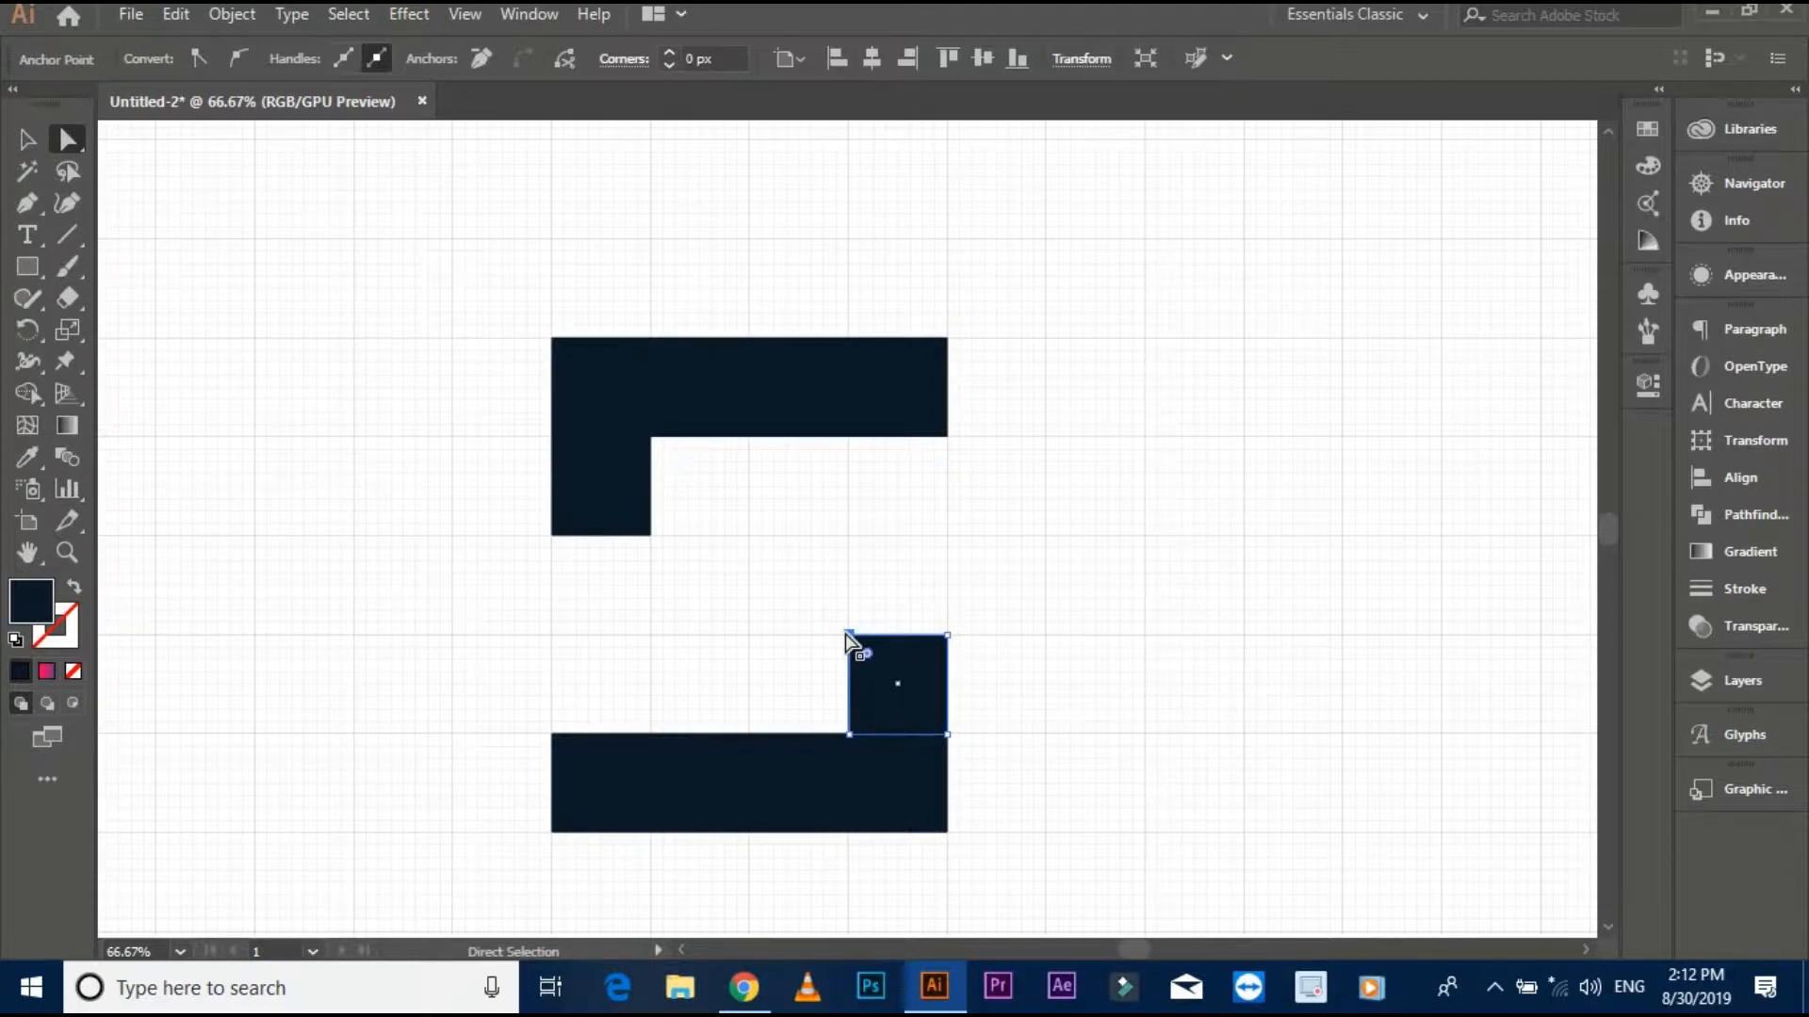
key("Delete")
left_click(630, 521)
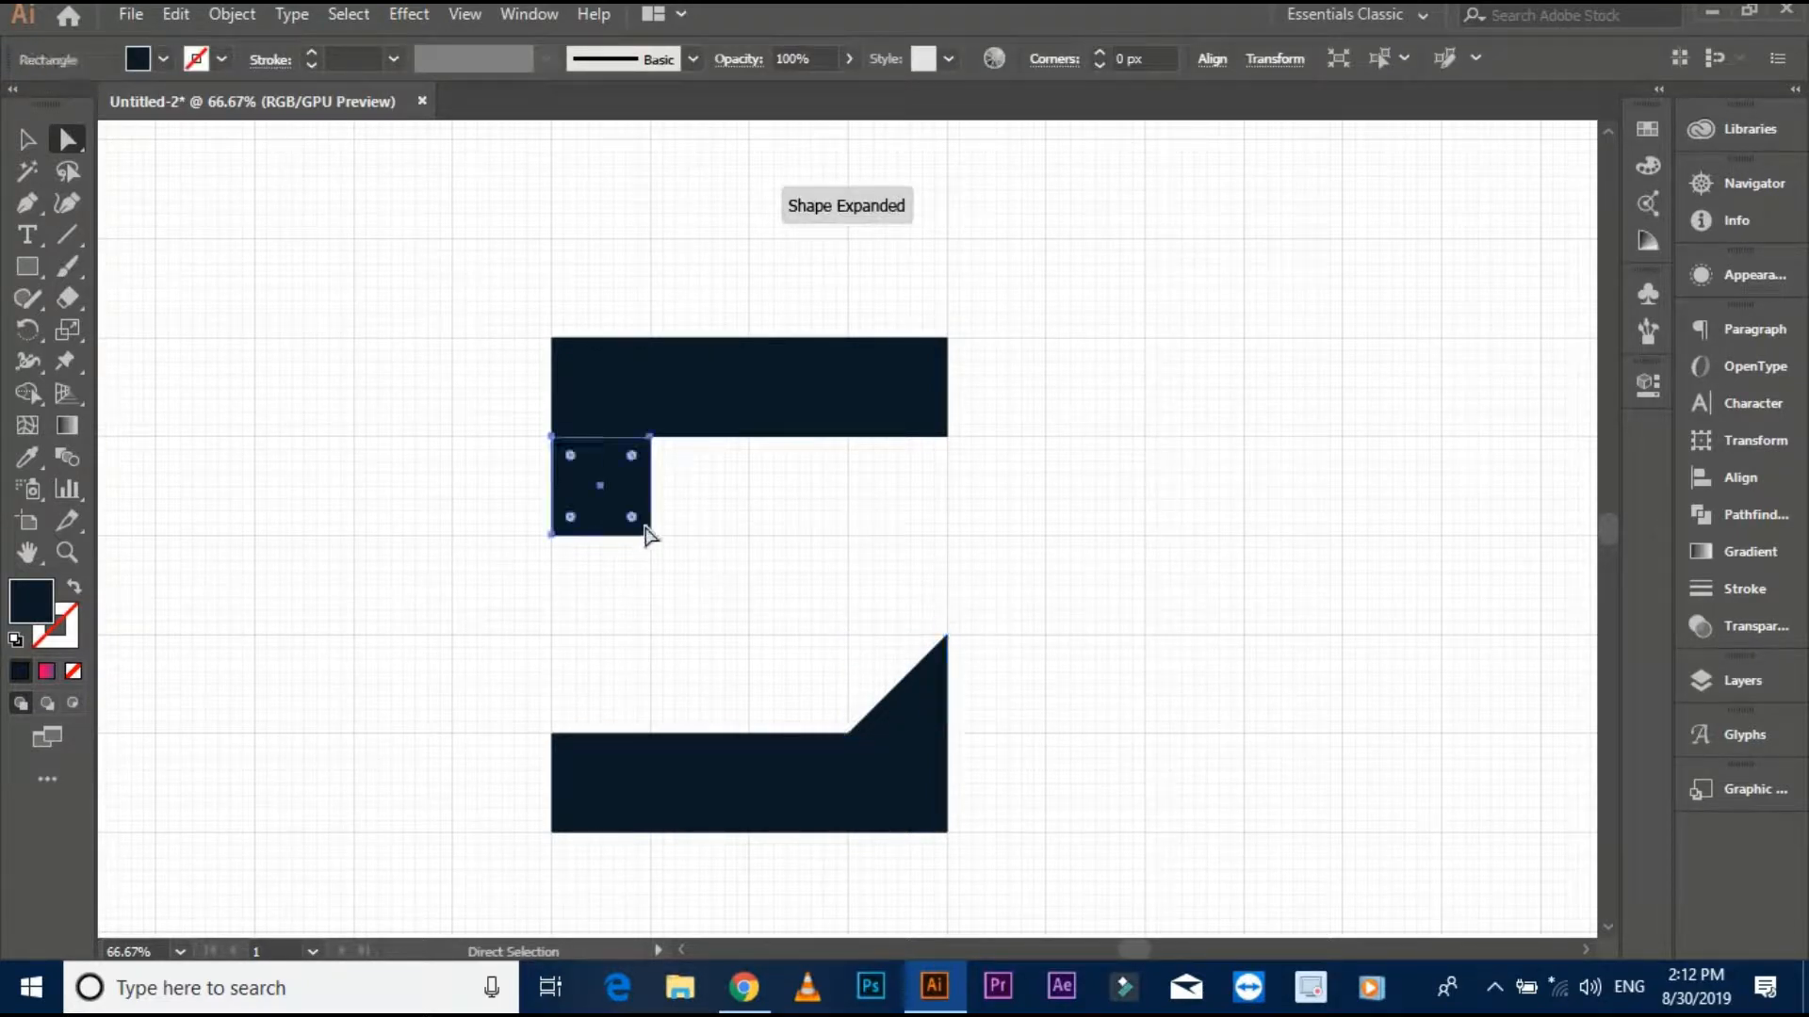
left_click(649, 533)
key("Delete")
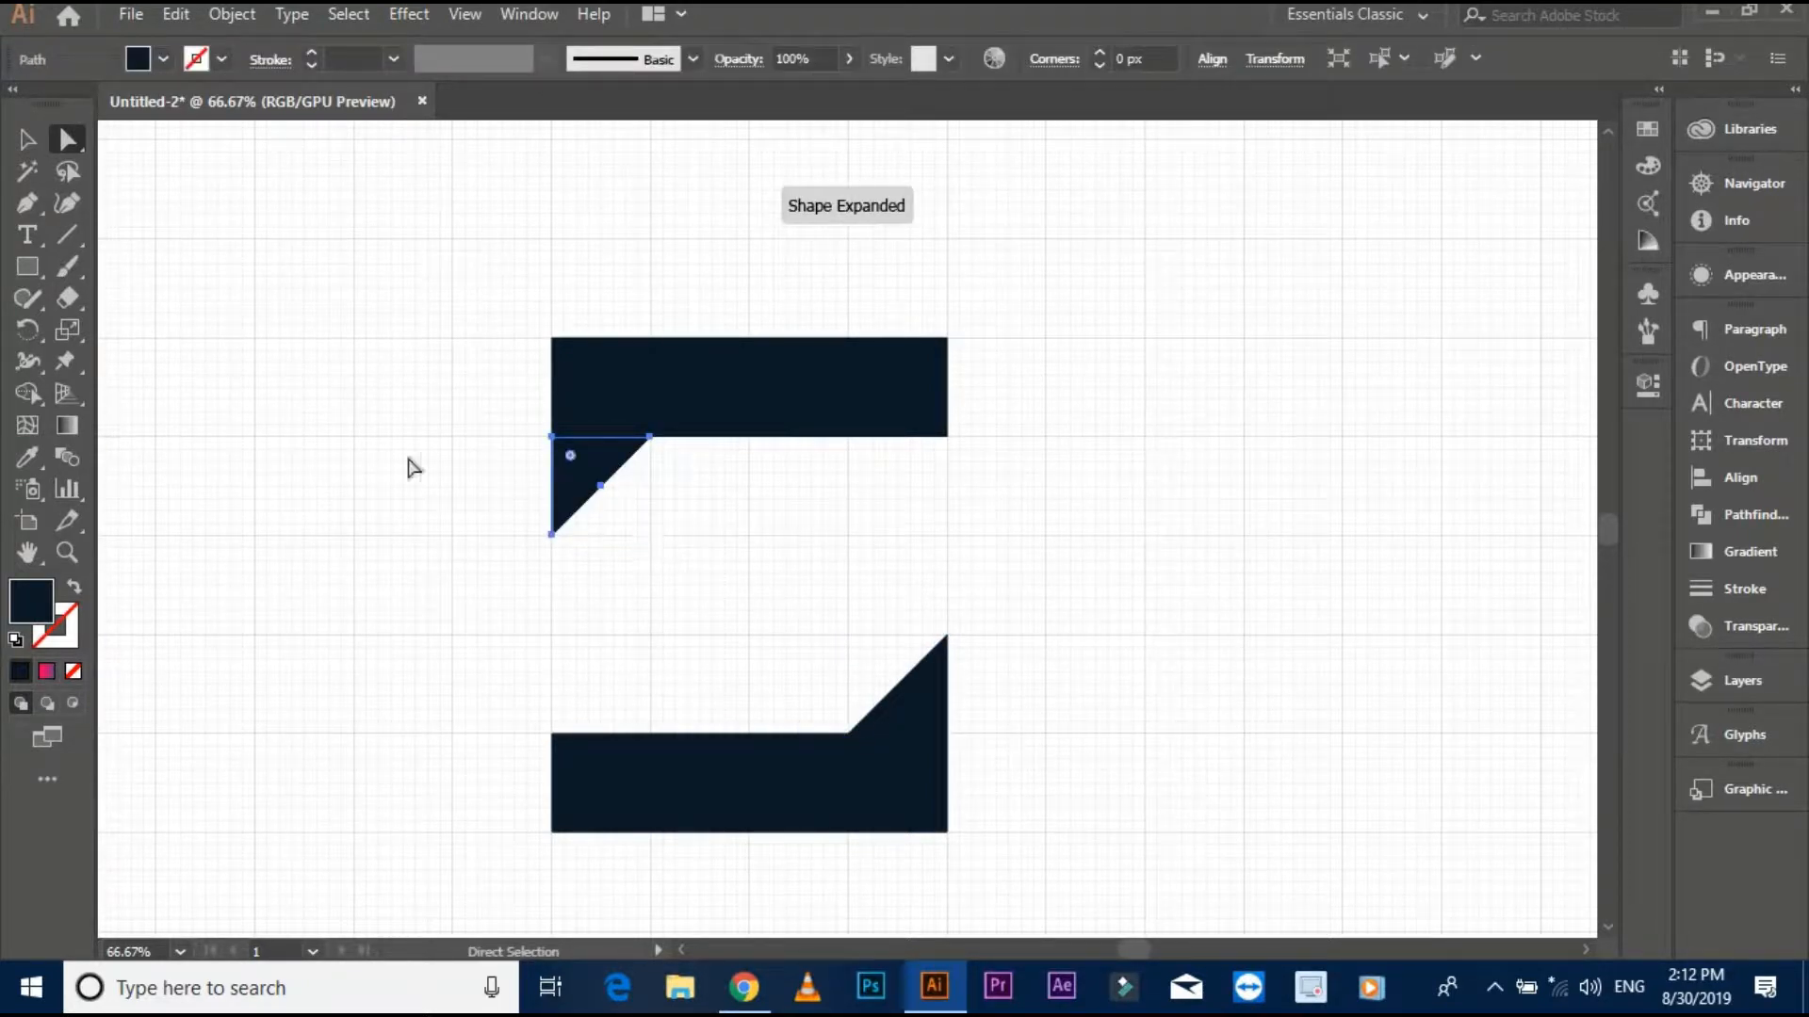
- Connect the upper triangle's lower tip to the lower triangle's inner base corner with the Pen tool
key("p")
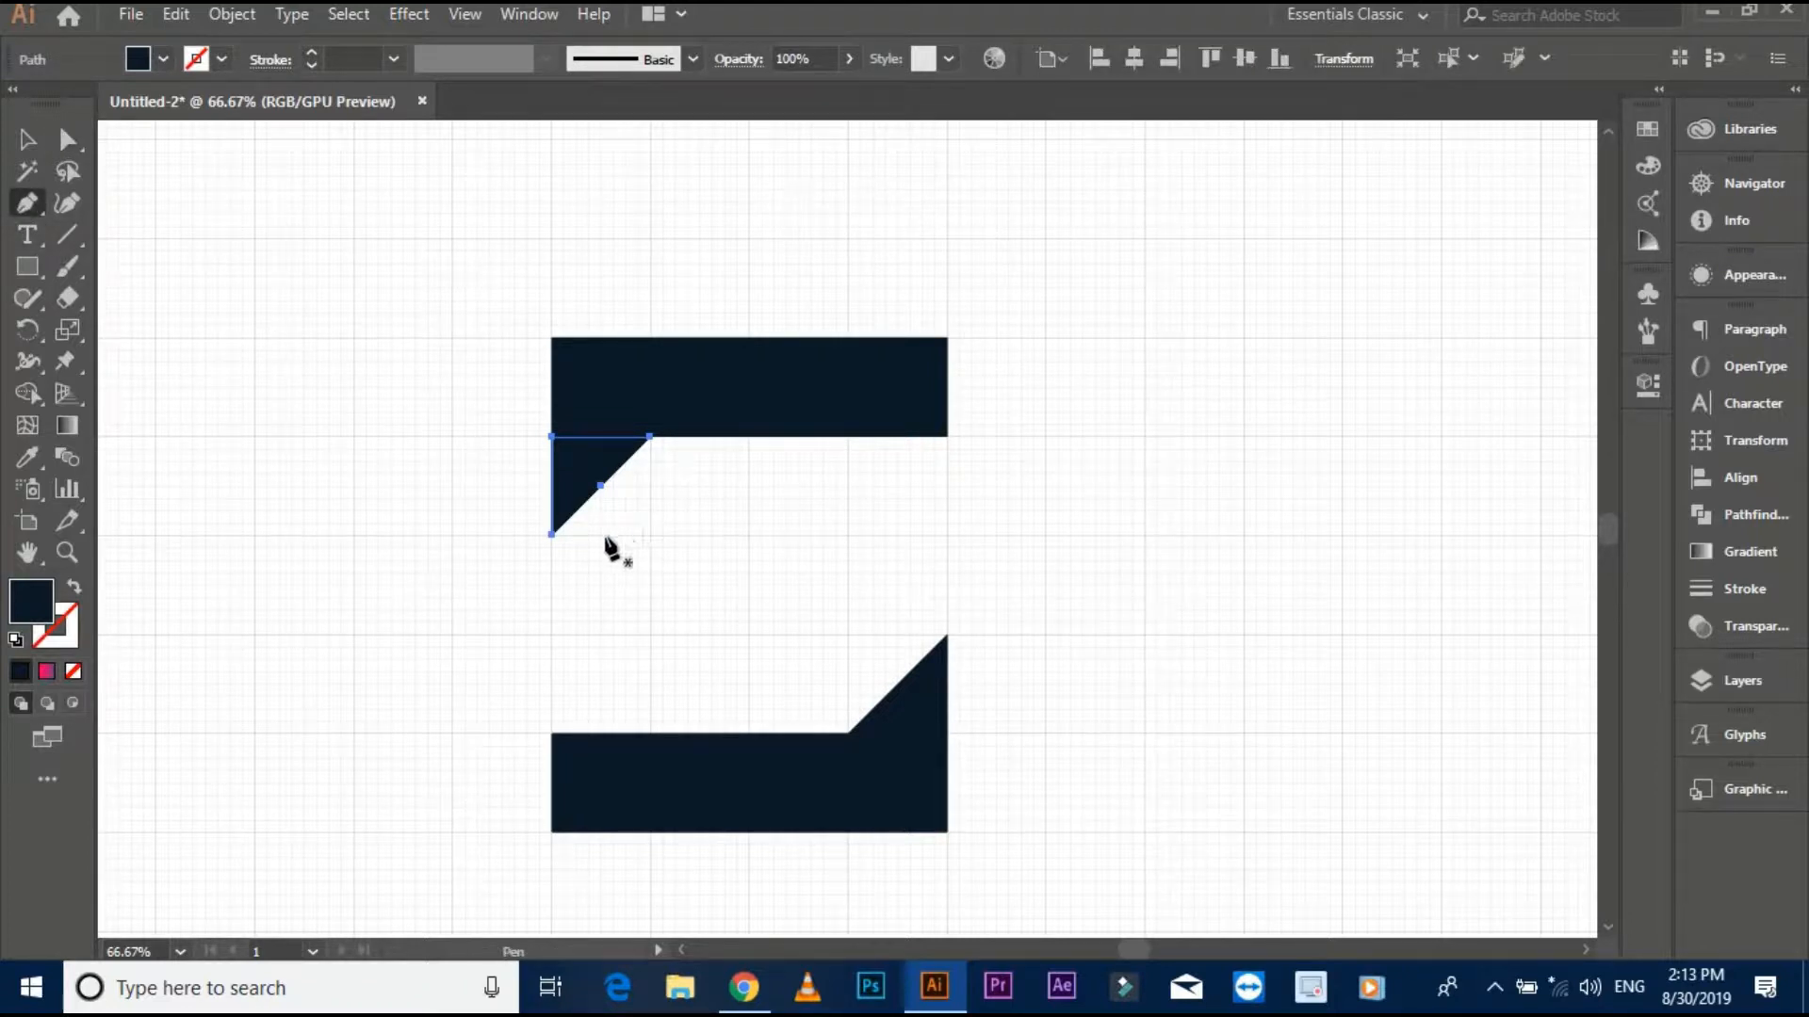
left_click(28, 140)
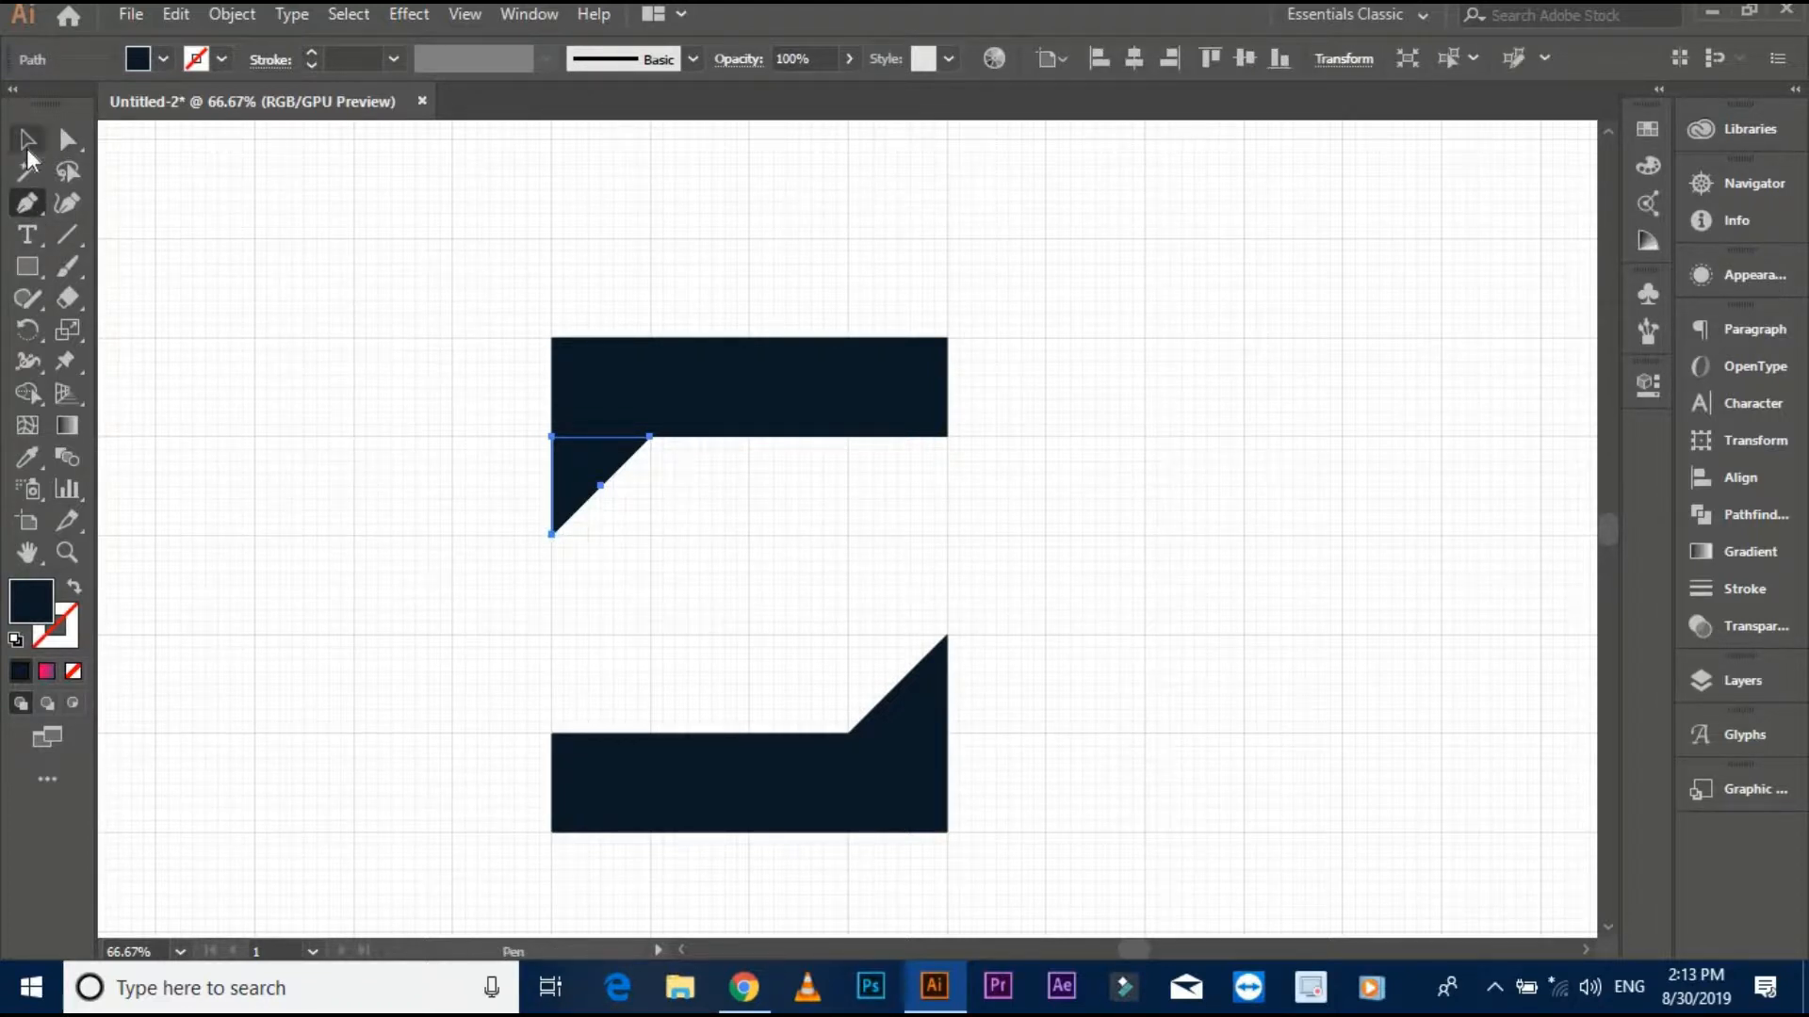
left_click(364, 433)
left_click(28, 202)
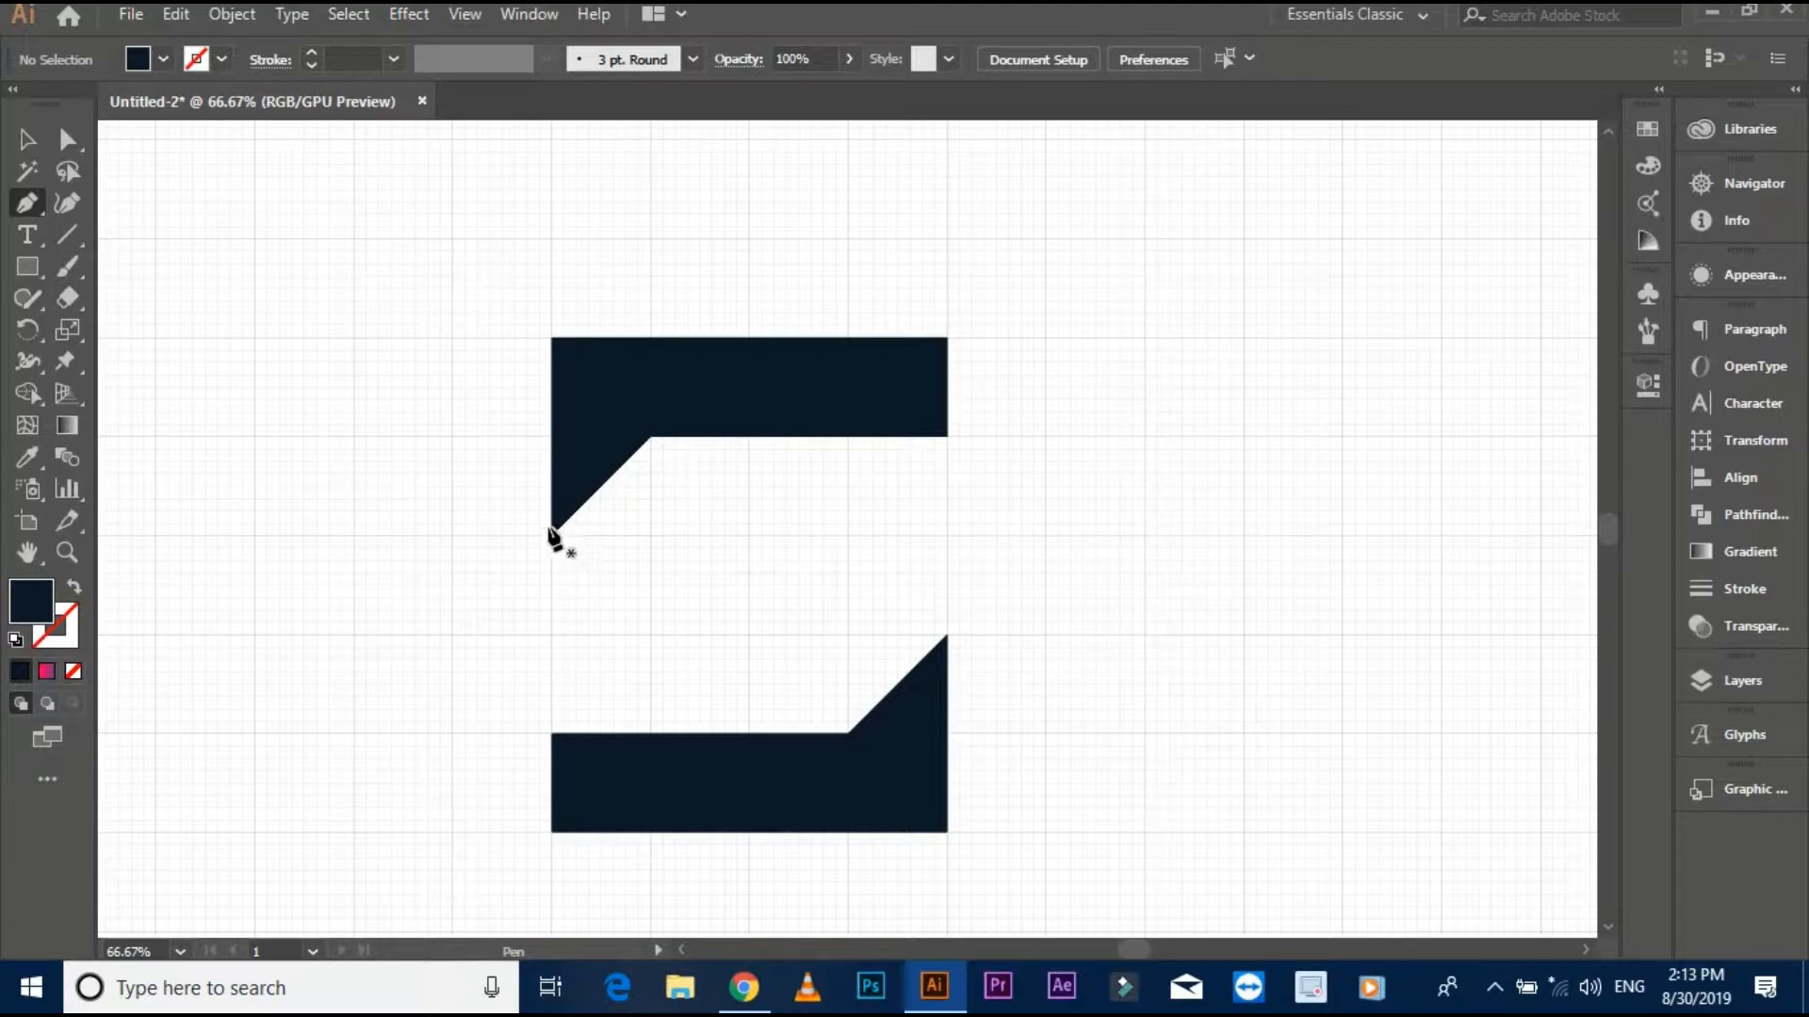
left_click(554, 534)
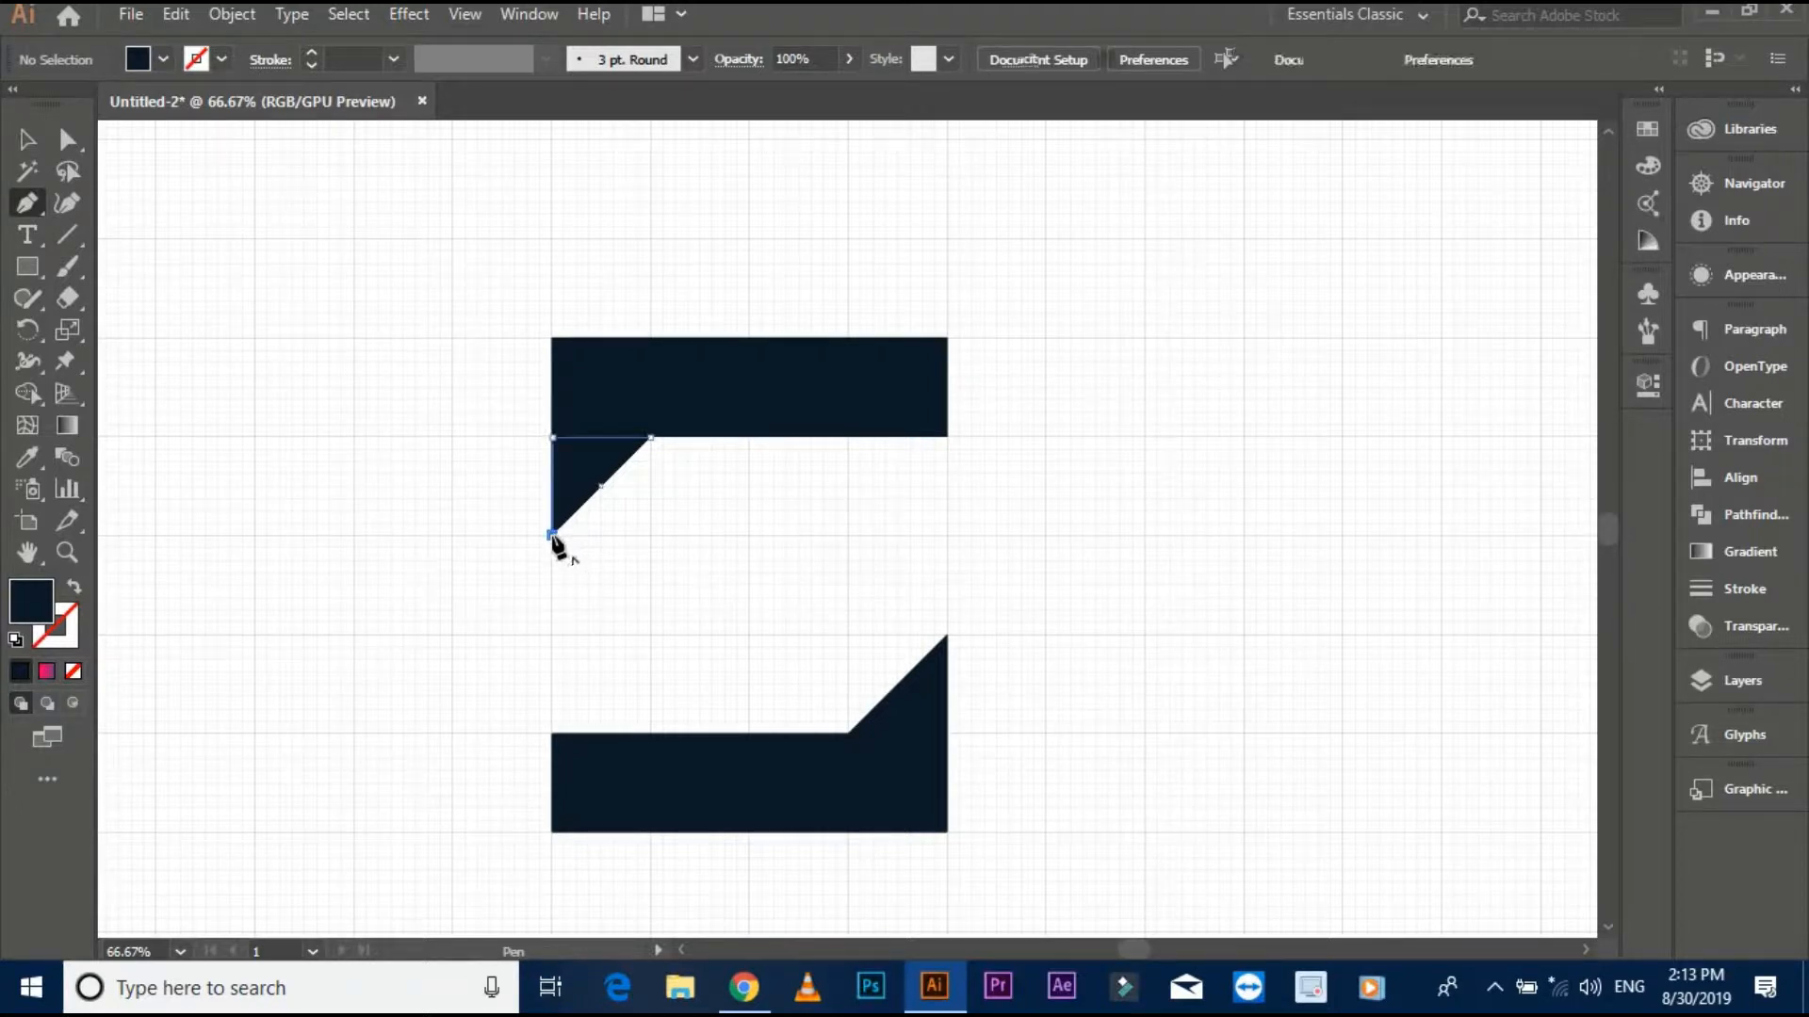
left_click(849, 735)
key("v")
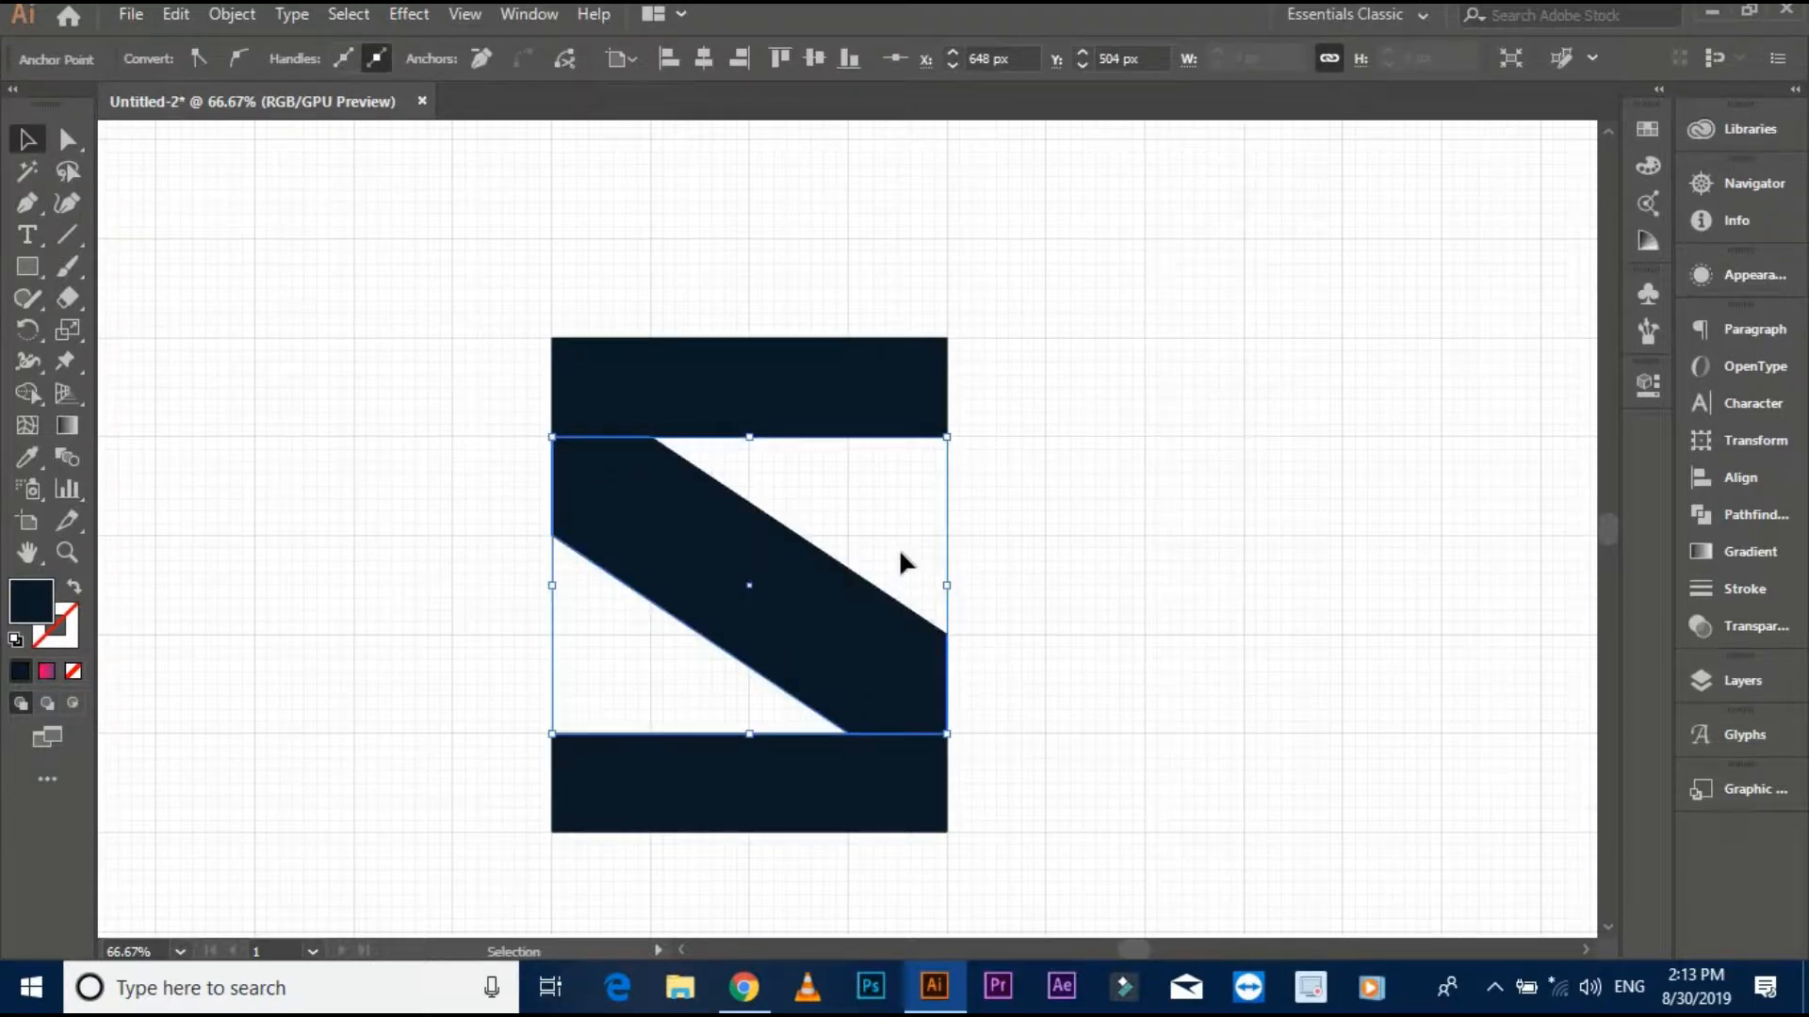
left_click(899, 556)
- Close the S's diagonal band by connecting the upper triangle's inner corner to the lower triangle's top tip
scroll(900, 556, "right", 1)
left_click(30, 201)
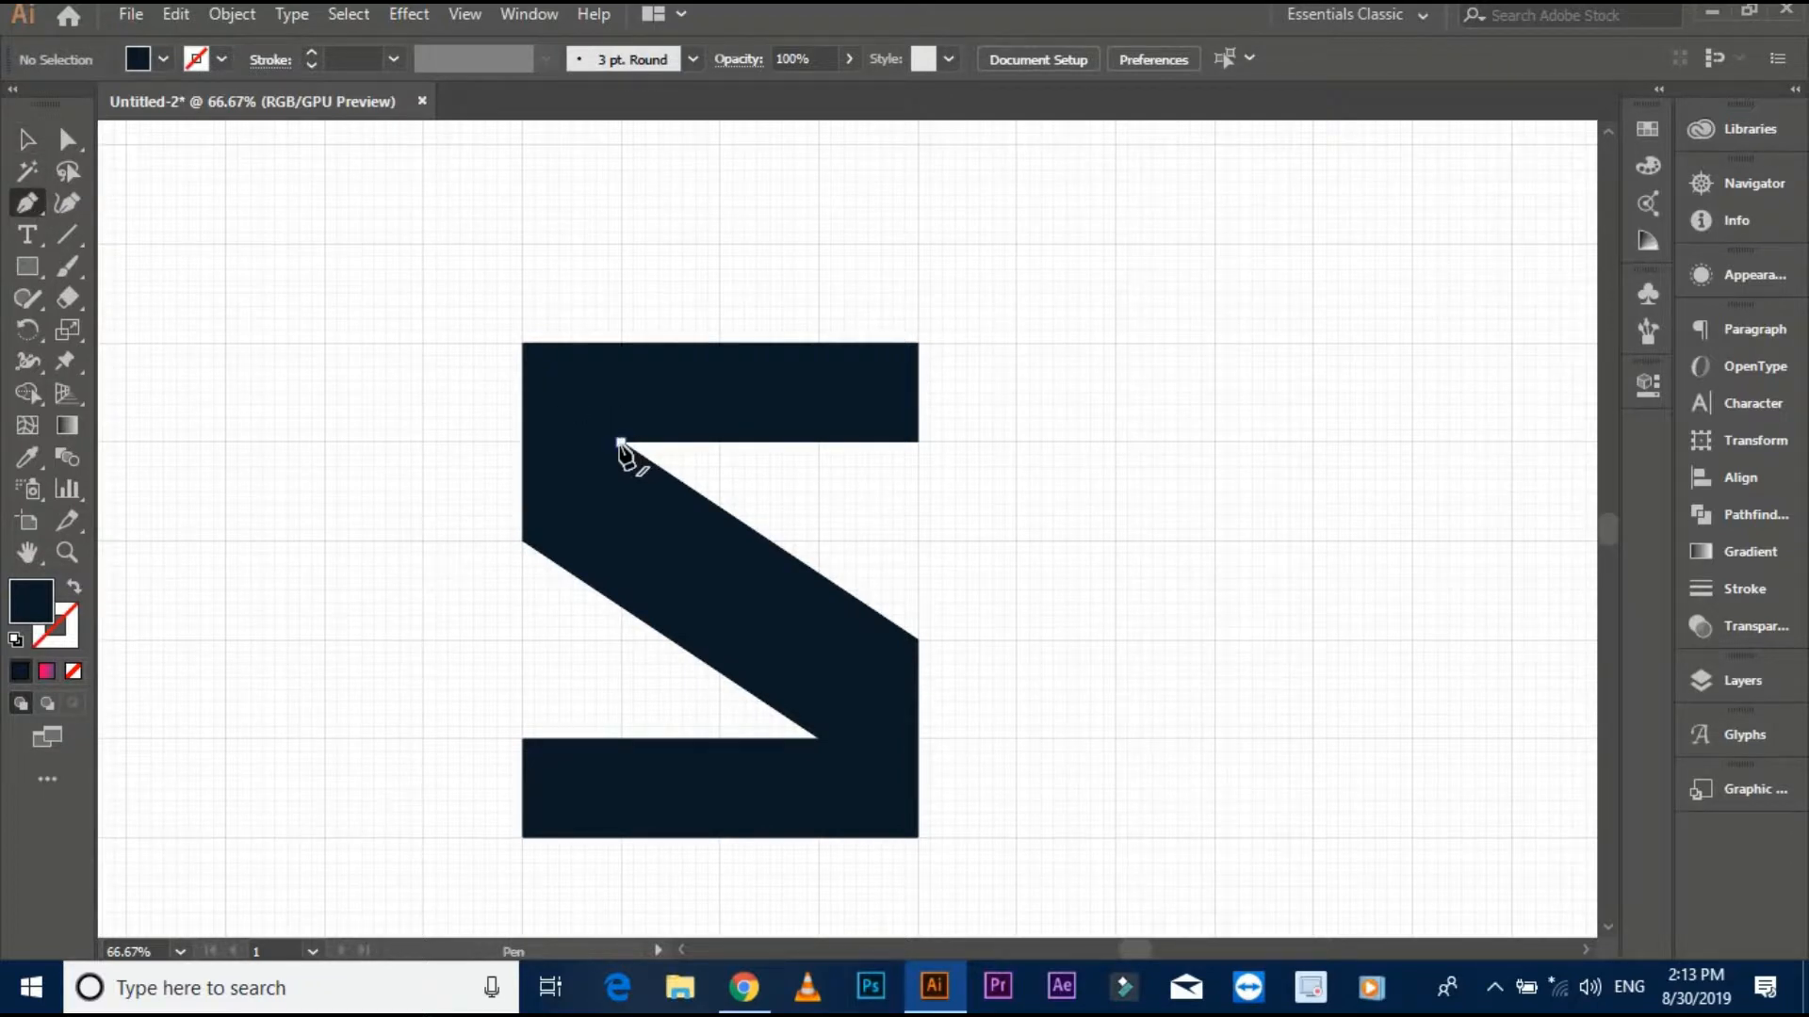
left_click(621, 442)
left_click(919, 641)
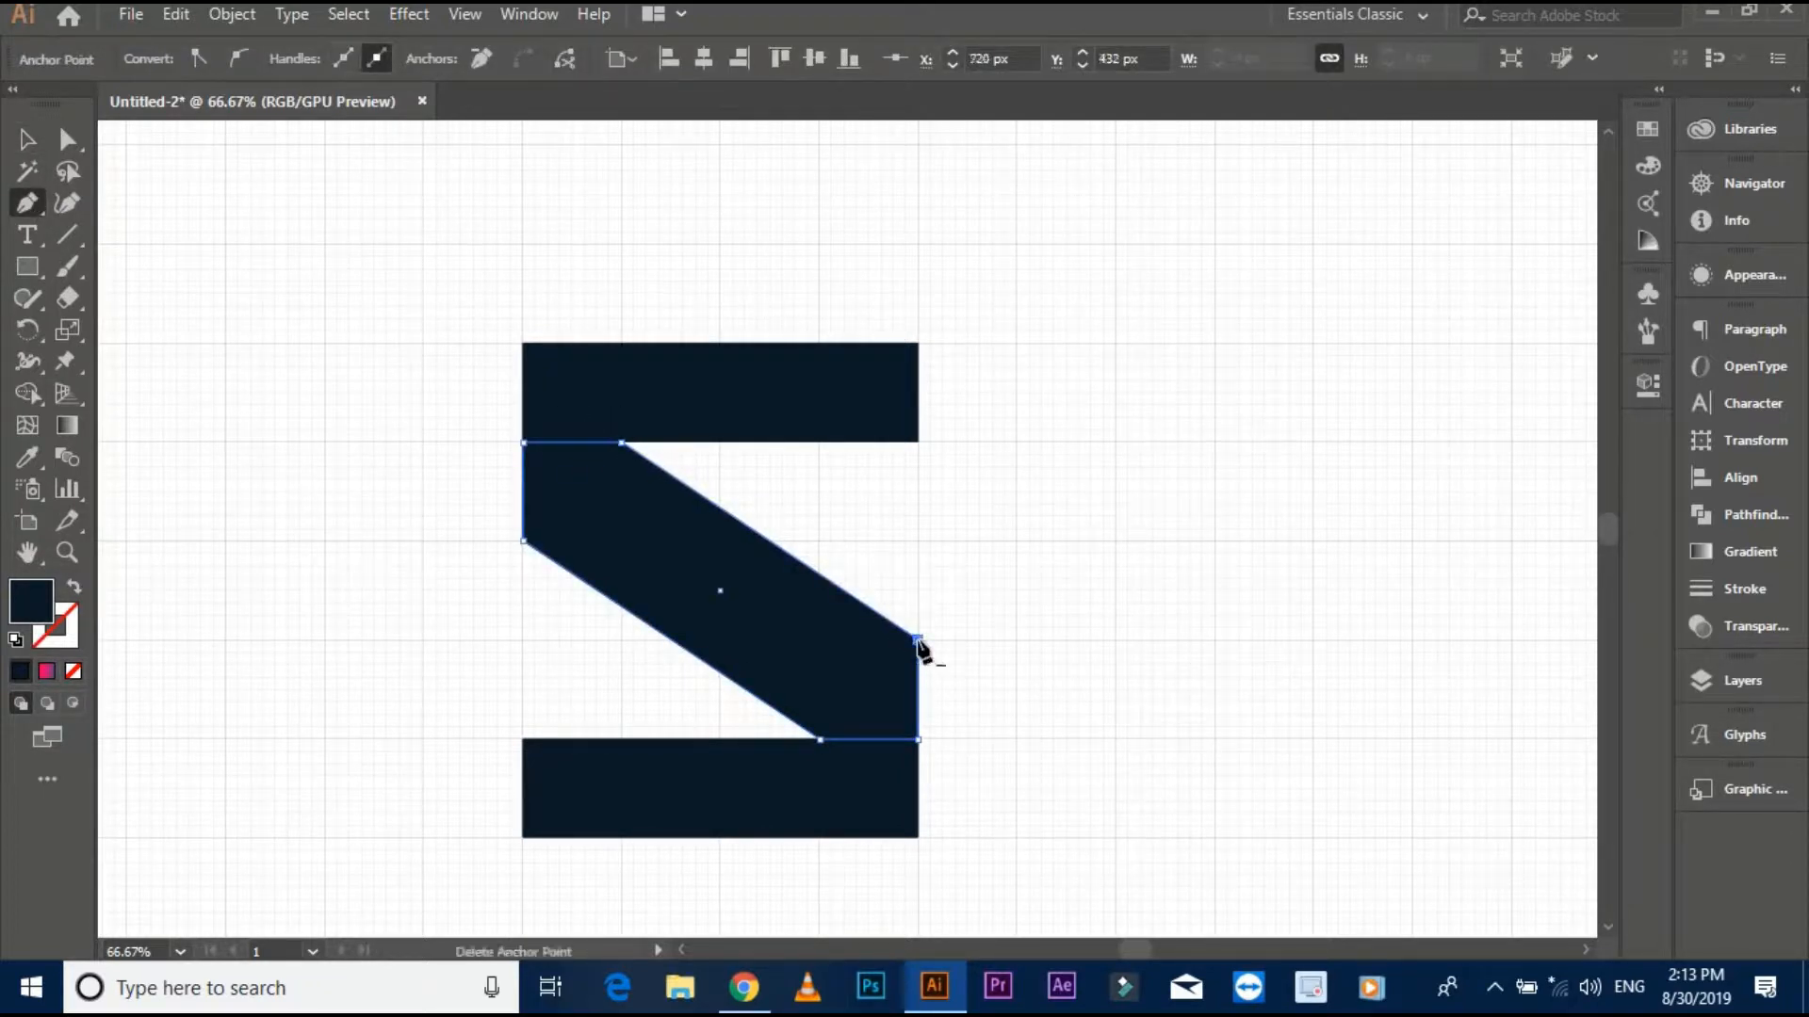
key("v")
left_click(977, 600)
left_click(600, 611)
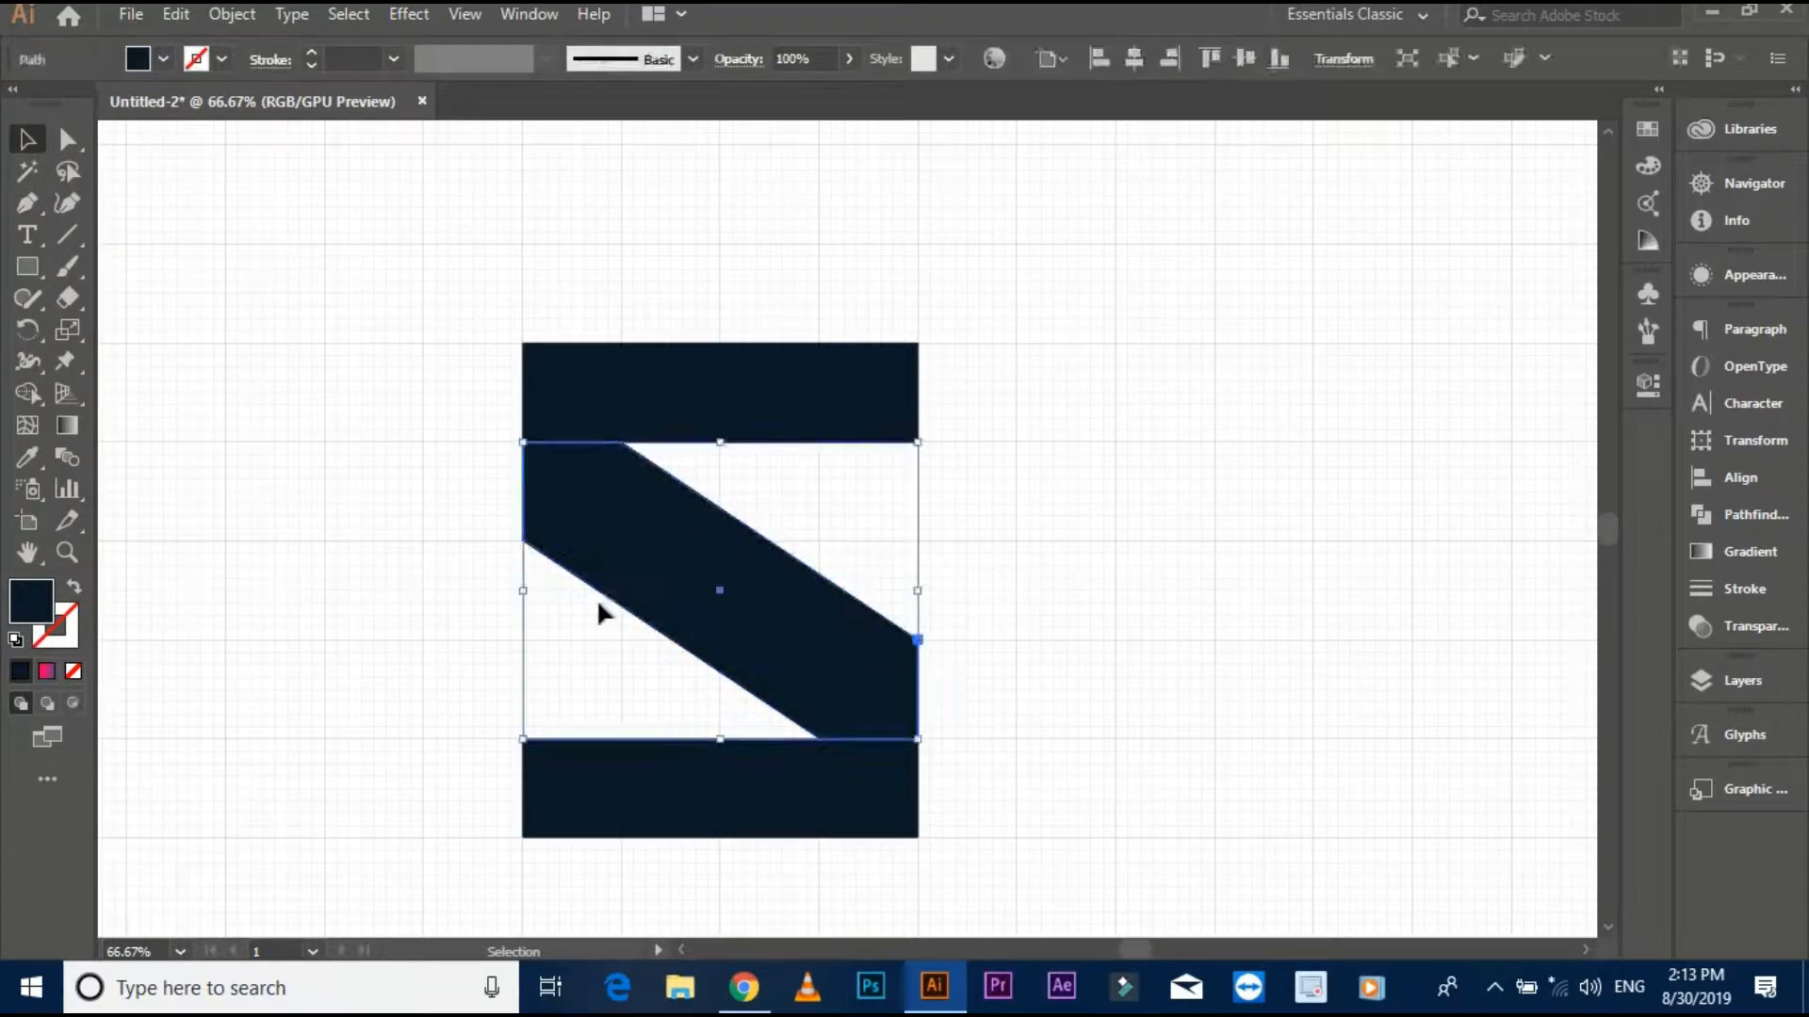
left_click(387, 471)
left_click_drag(665, 629, 614, 622)
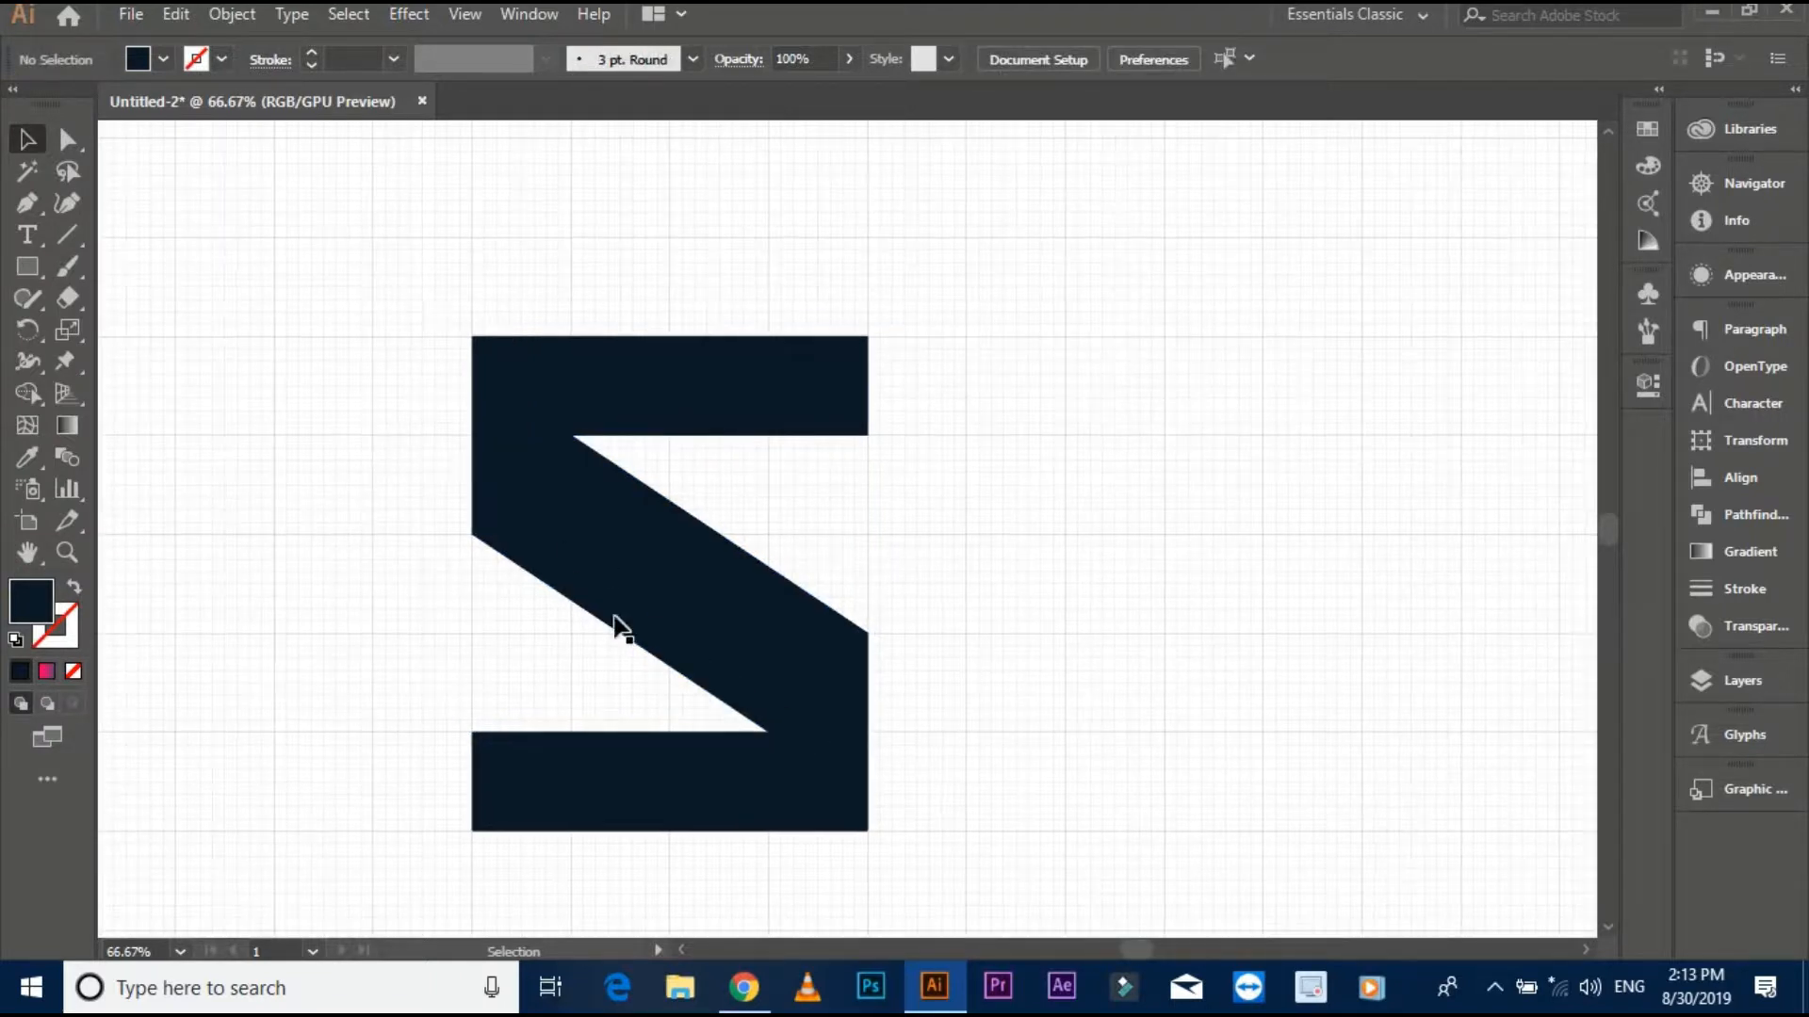
- Round the two outer corners of the diagonal band to a radius of about 99.7 px
left_click(67, 141)
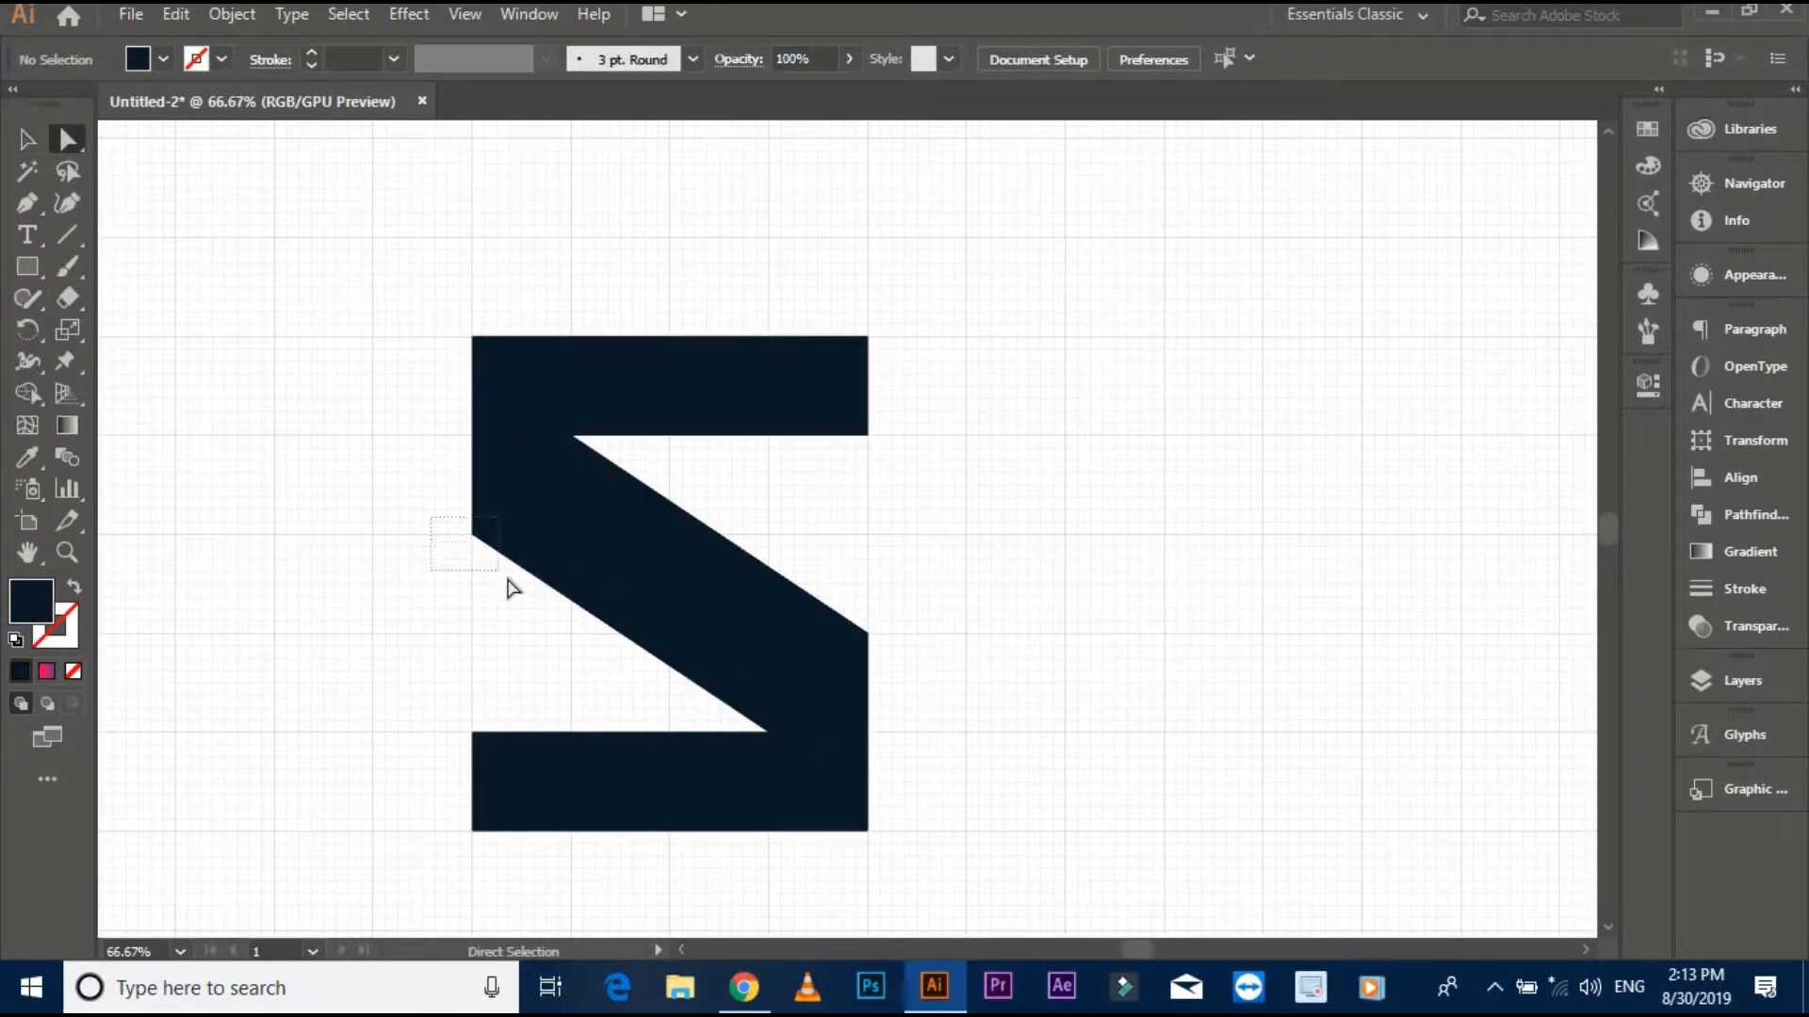
left_click_drag(511, 589, 513, 591)
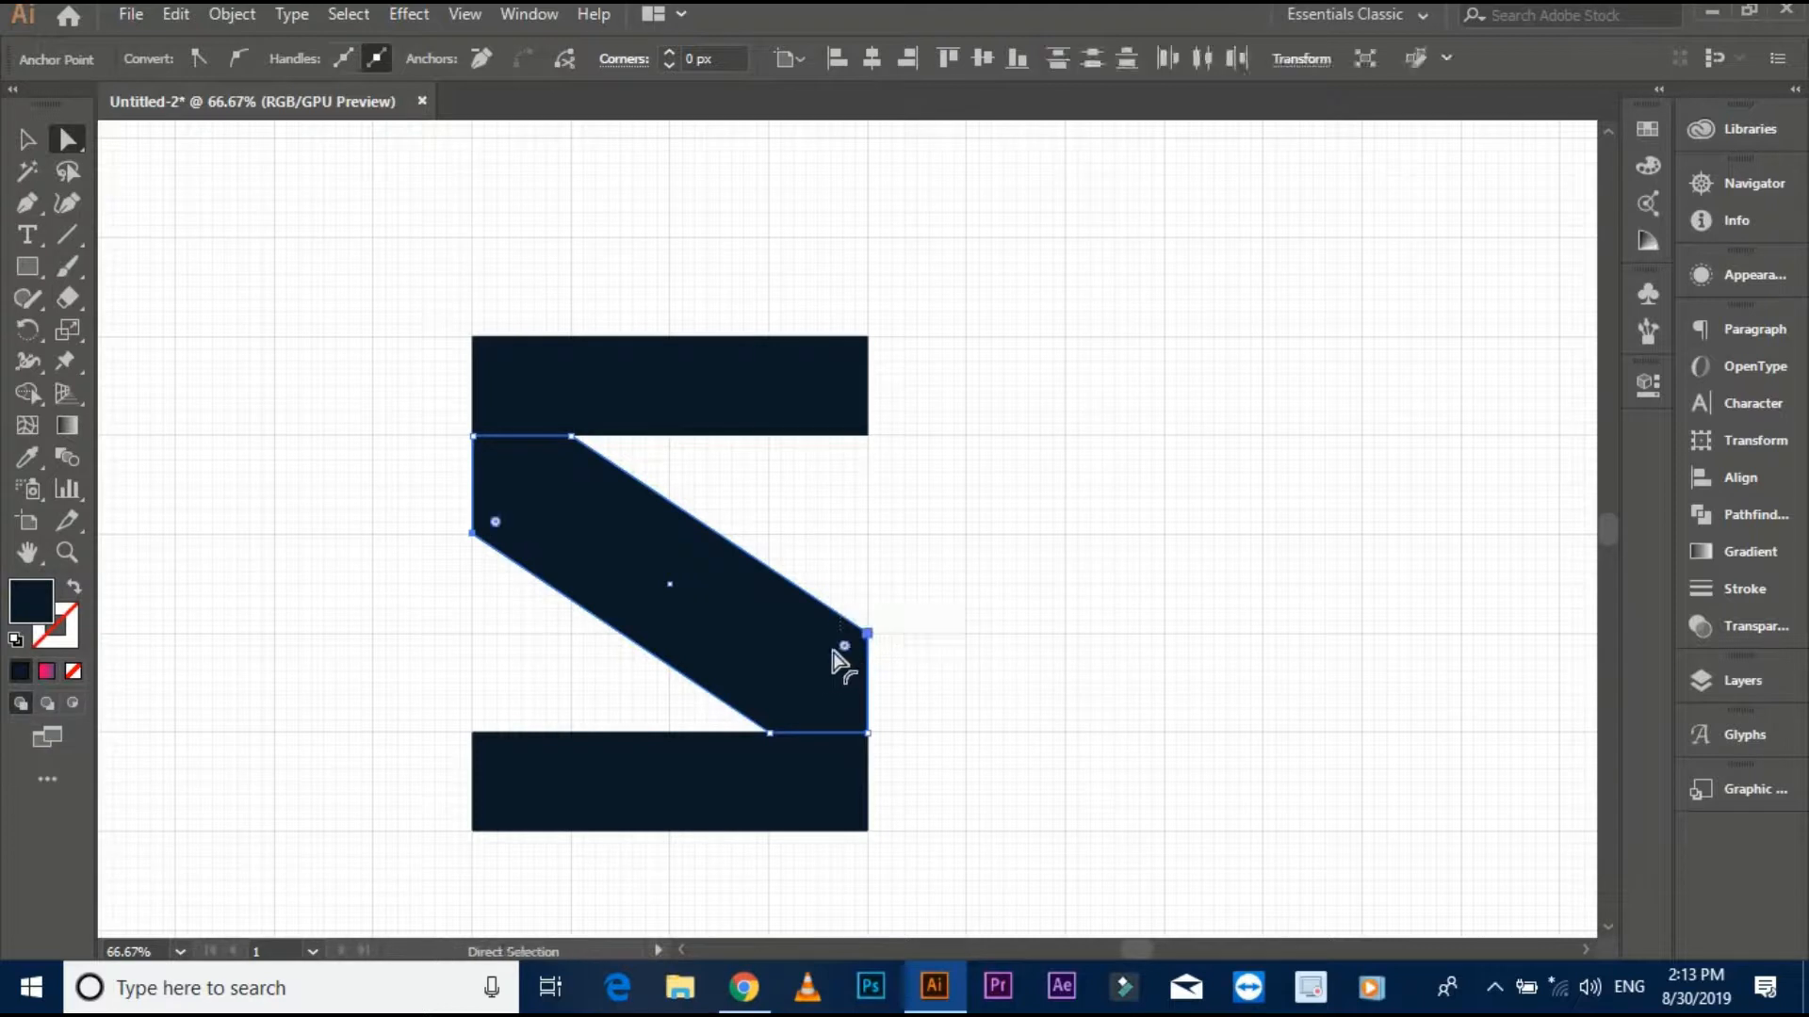
left_click_drag(833, 650, 731, 711)
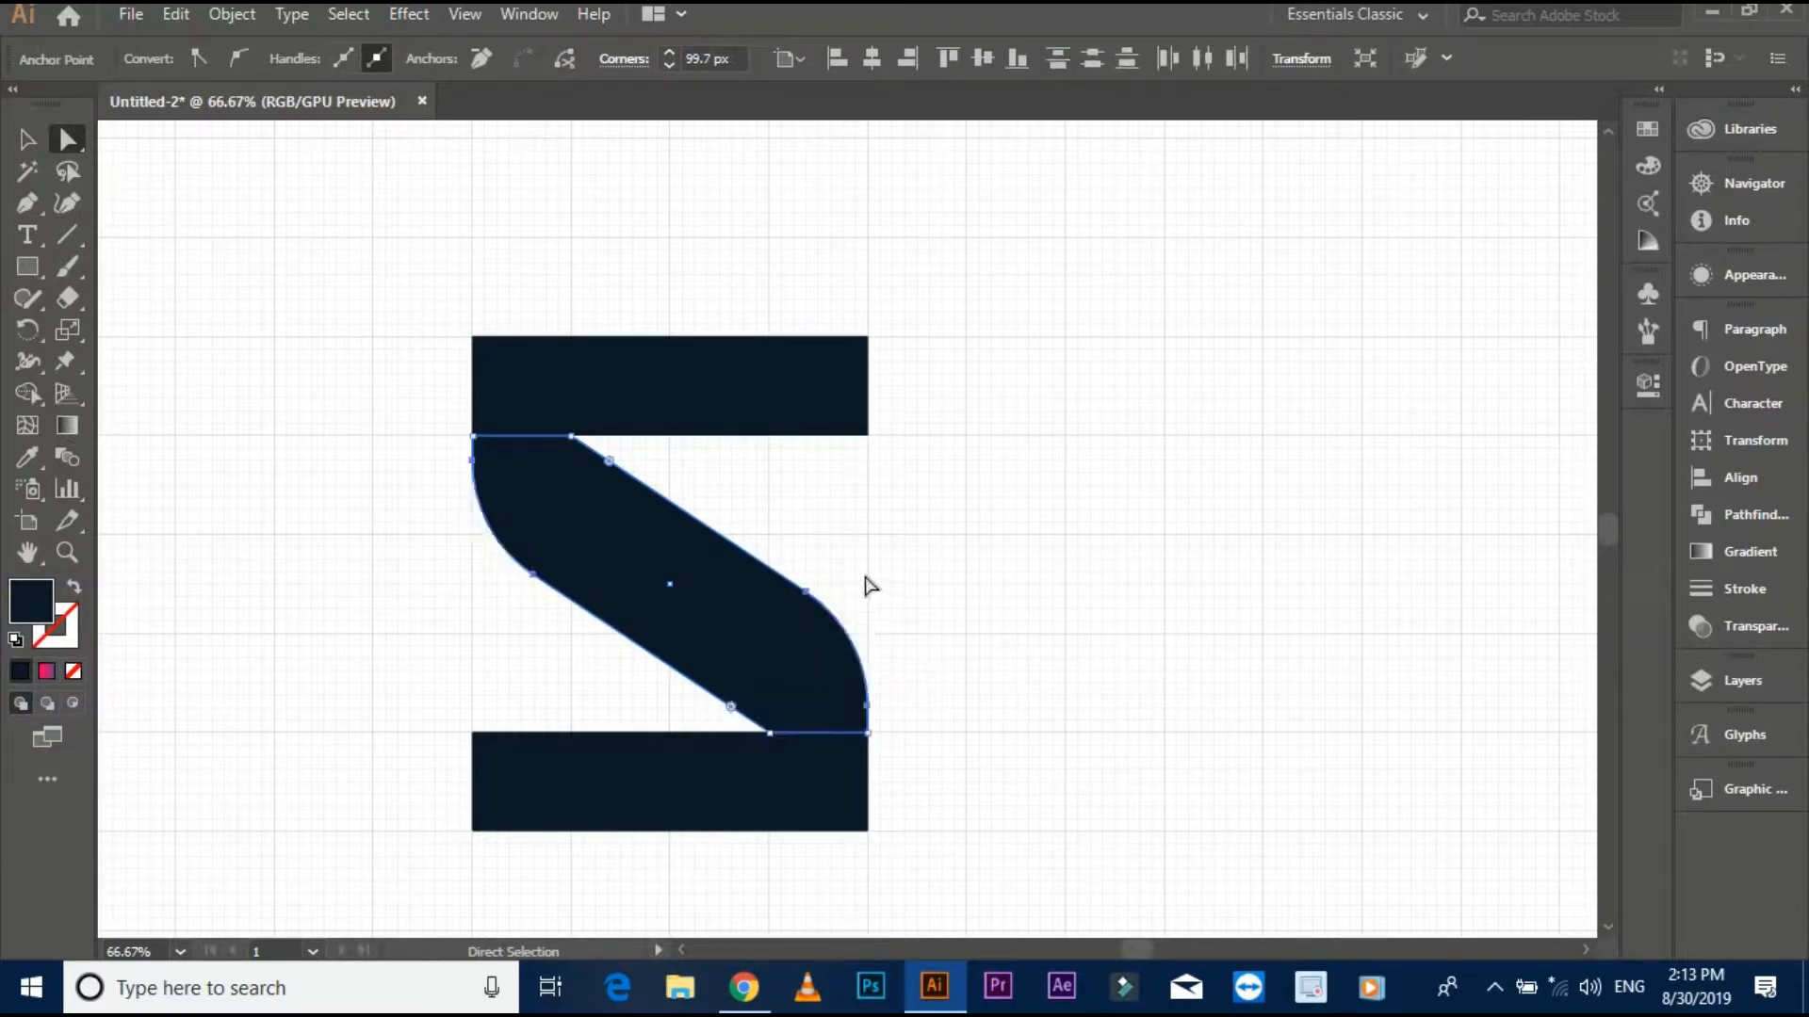
left_click(865, 576)
left_click_drag(853, 571, 890, 571)
- Draw a vertical bar one grid square wide and five squares high, one square away from the S's left side
left_click(27, 141)
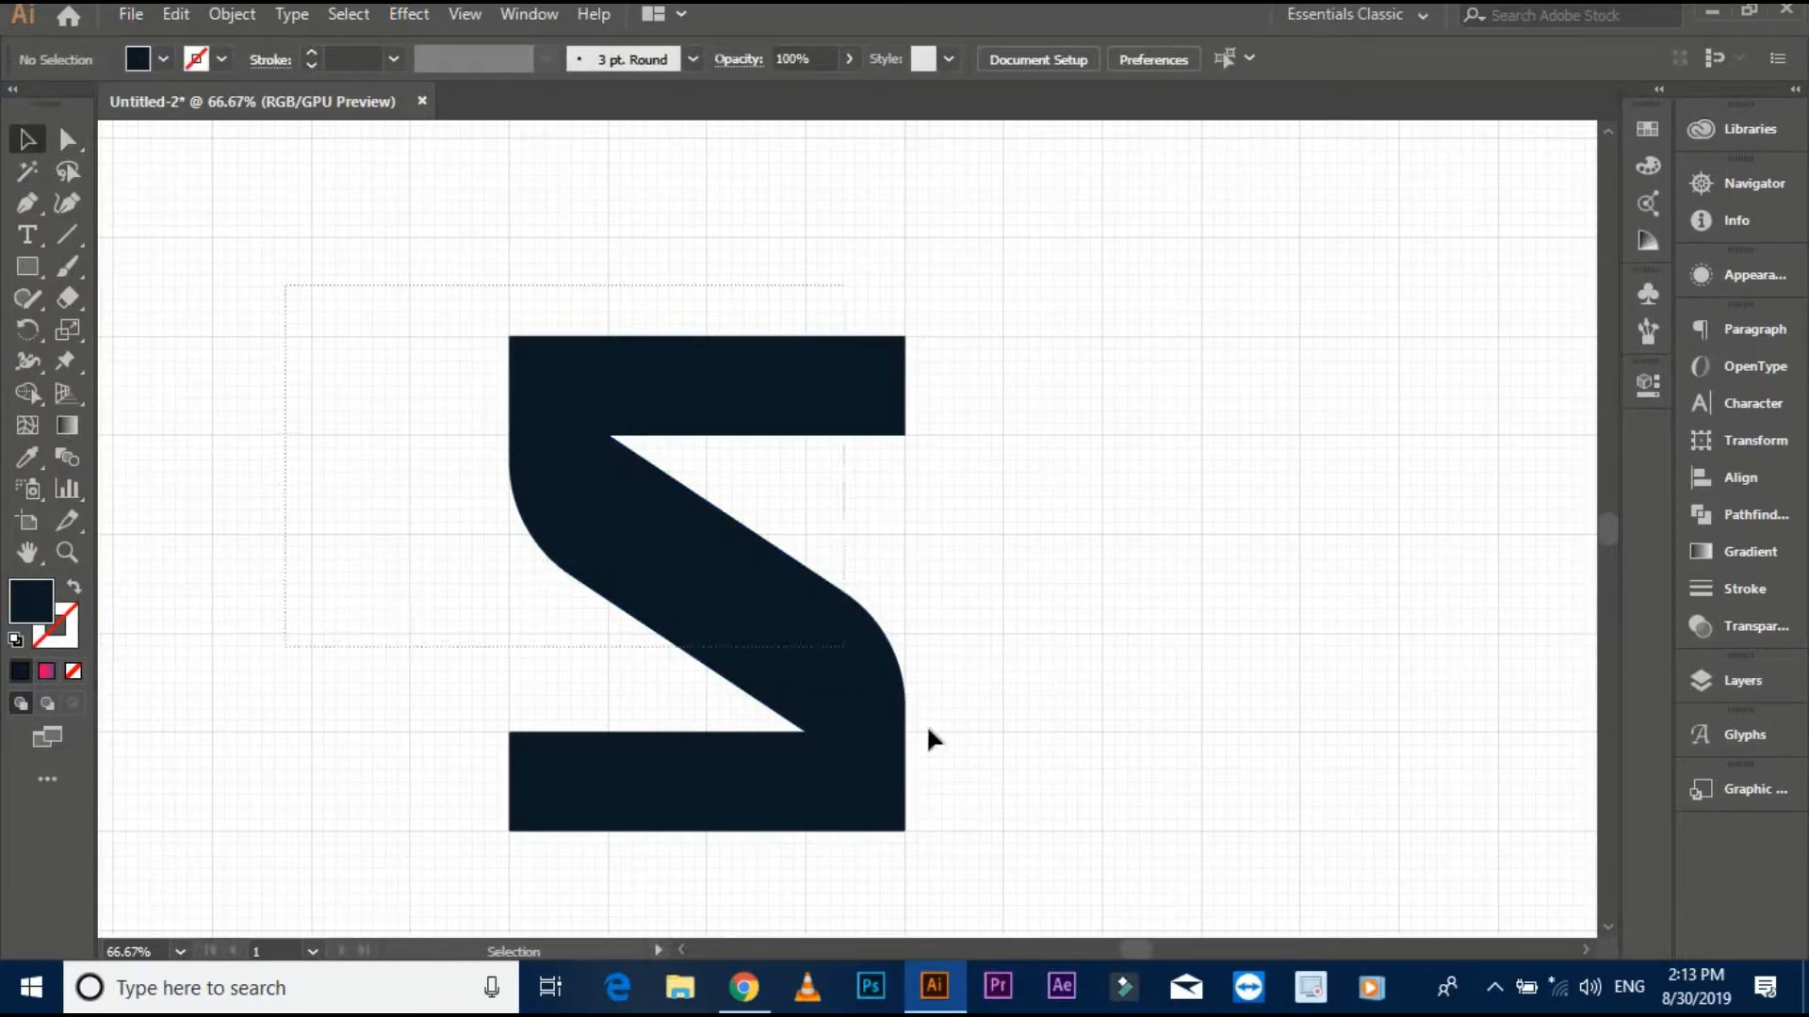
left_click_drag(928, 728, 965, 836)
scroll(1025, 685, "down", 1)
left_click_drag(1025, 685, 932, 581)
left_click(364, 509)
key("m")
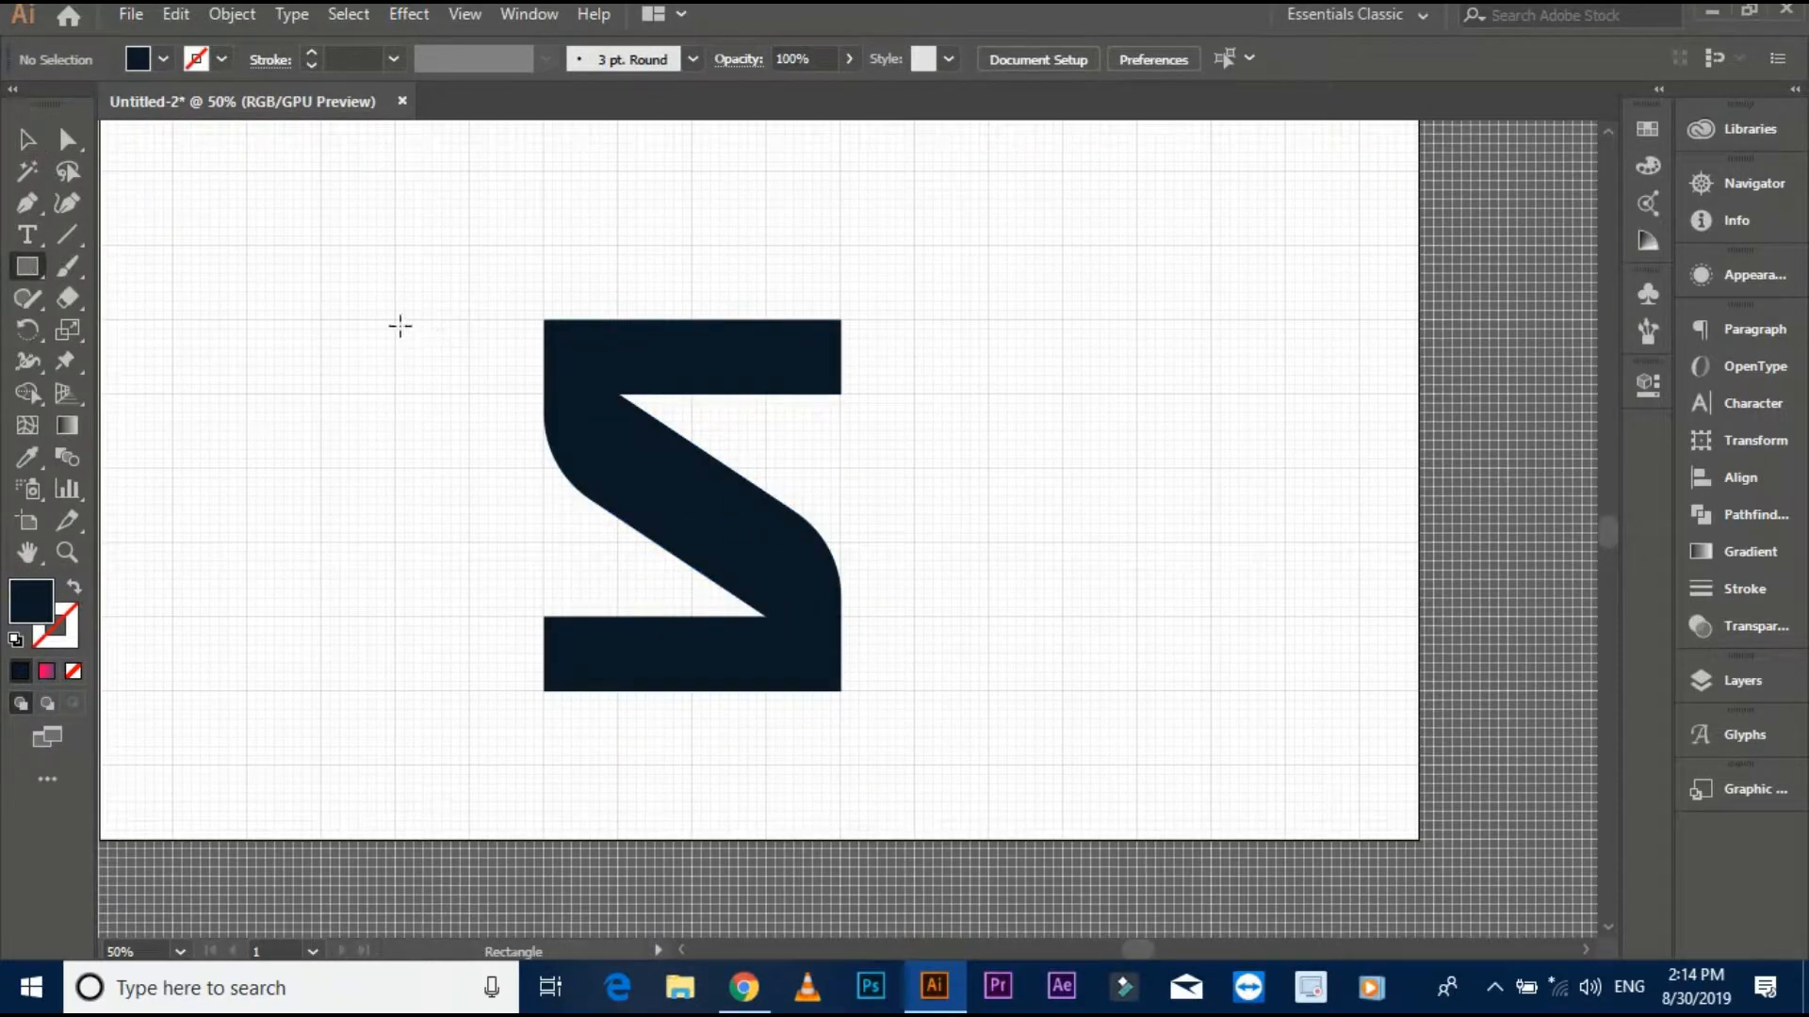
left_click_drag(394, 319, 472, 689)
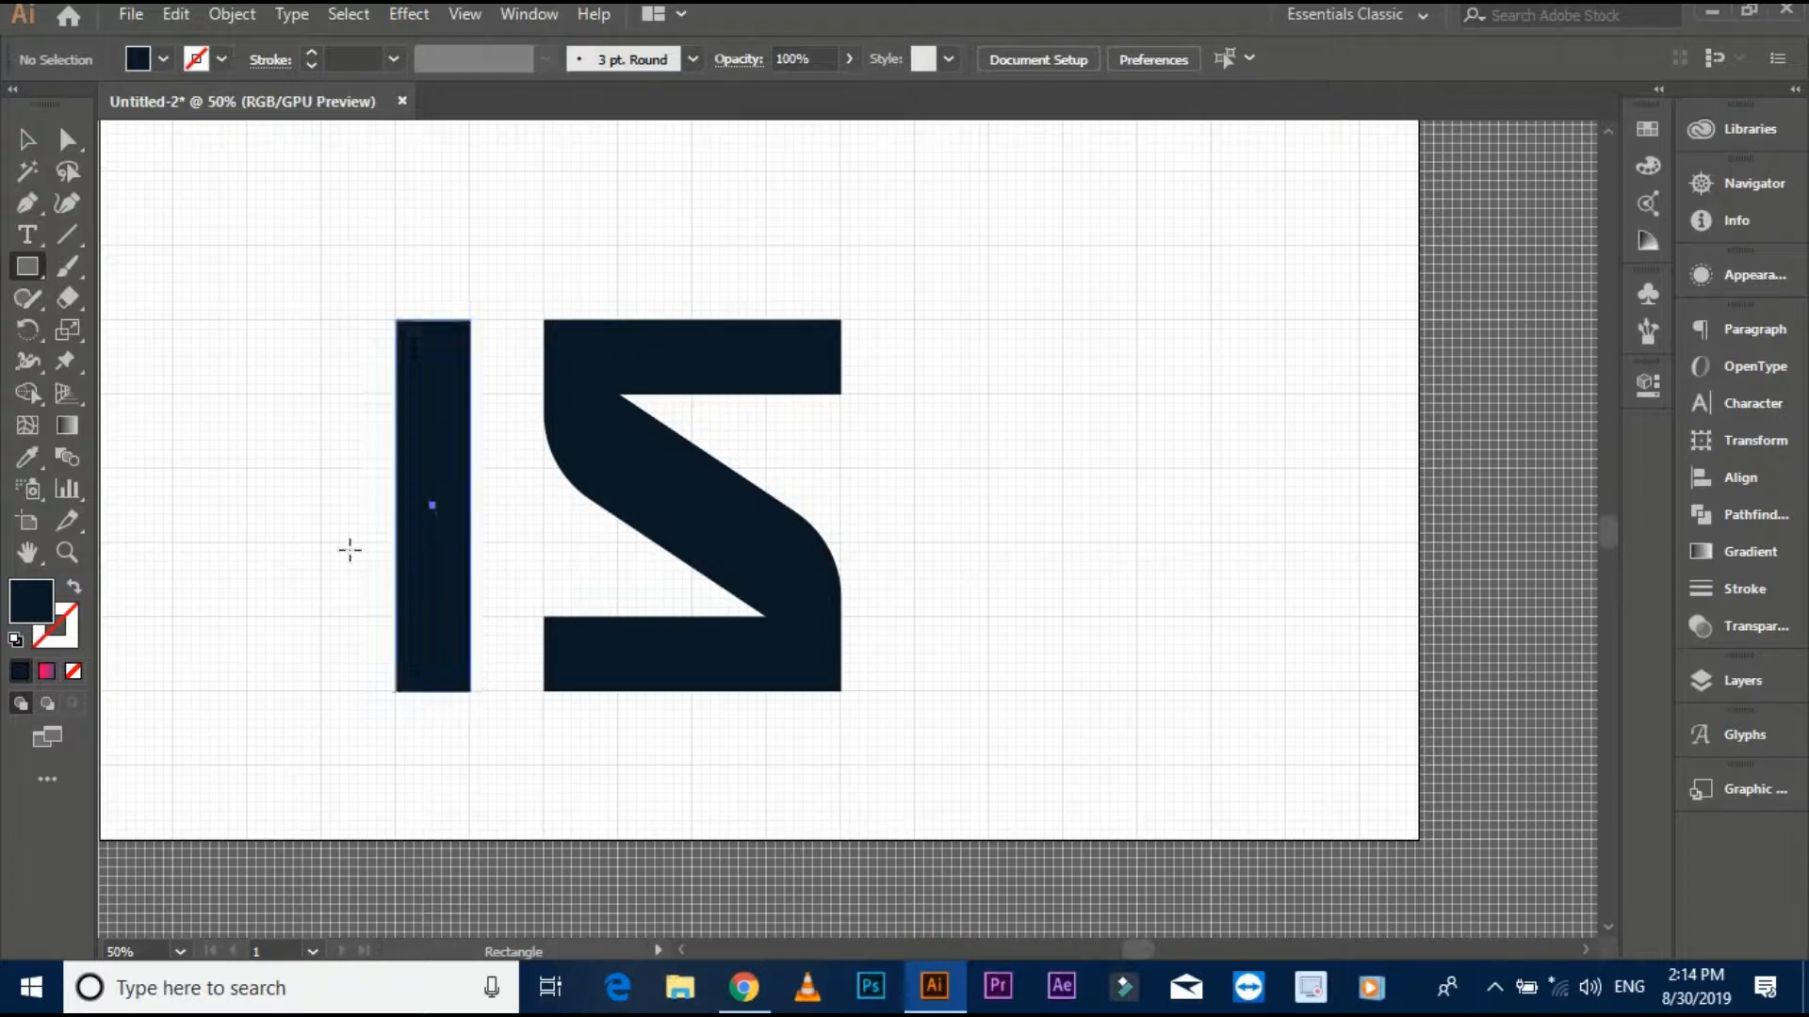
- Move the vertical bar flush against the S's left side and place a copy flush against its right side
key("v")
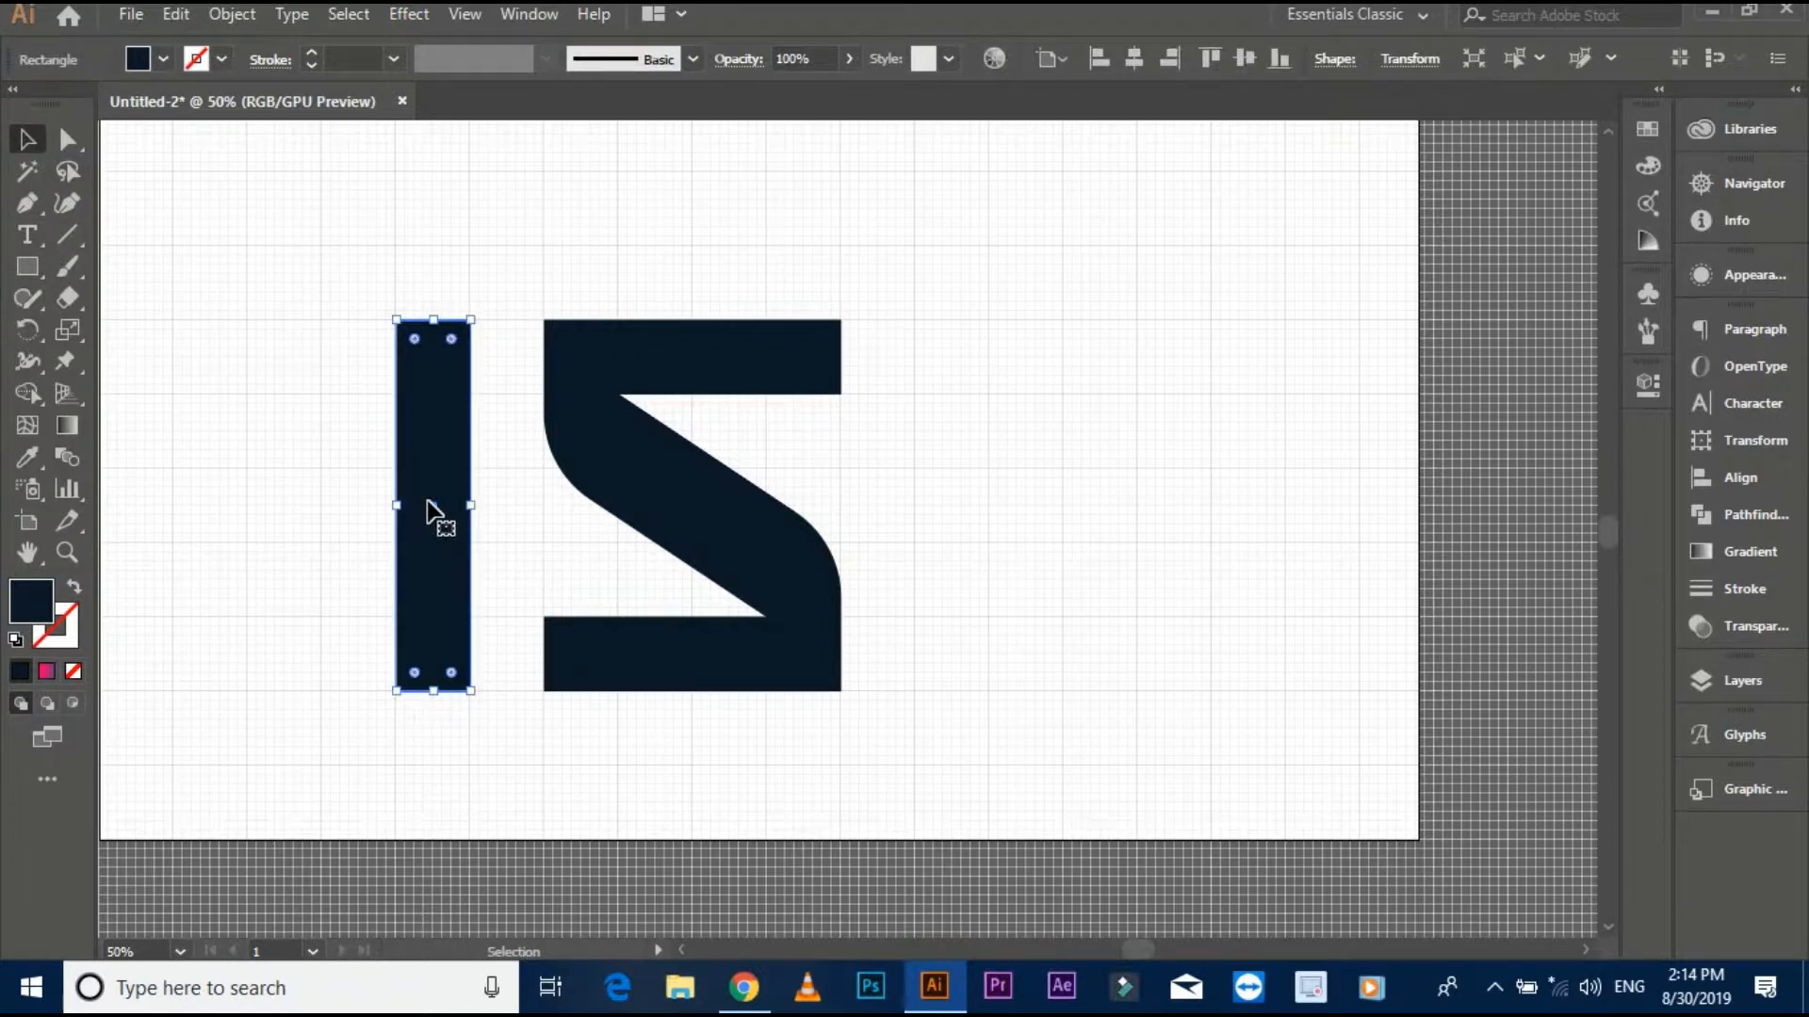
left_click_drag(432, 507, 880, 509)
left_click(1022, 505)
left_click_drag(1022, 505, 1036, 531)
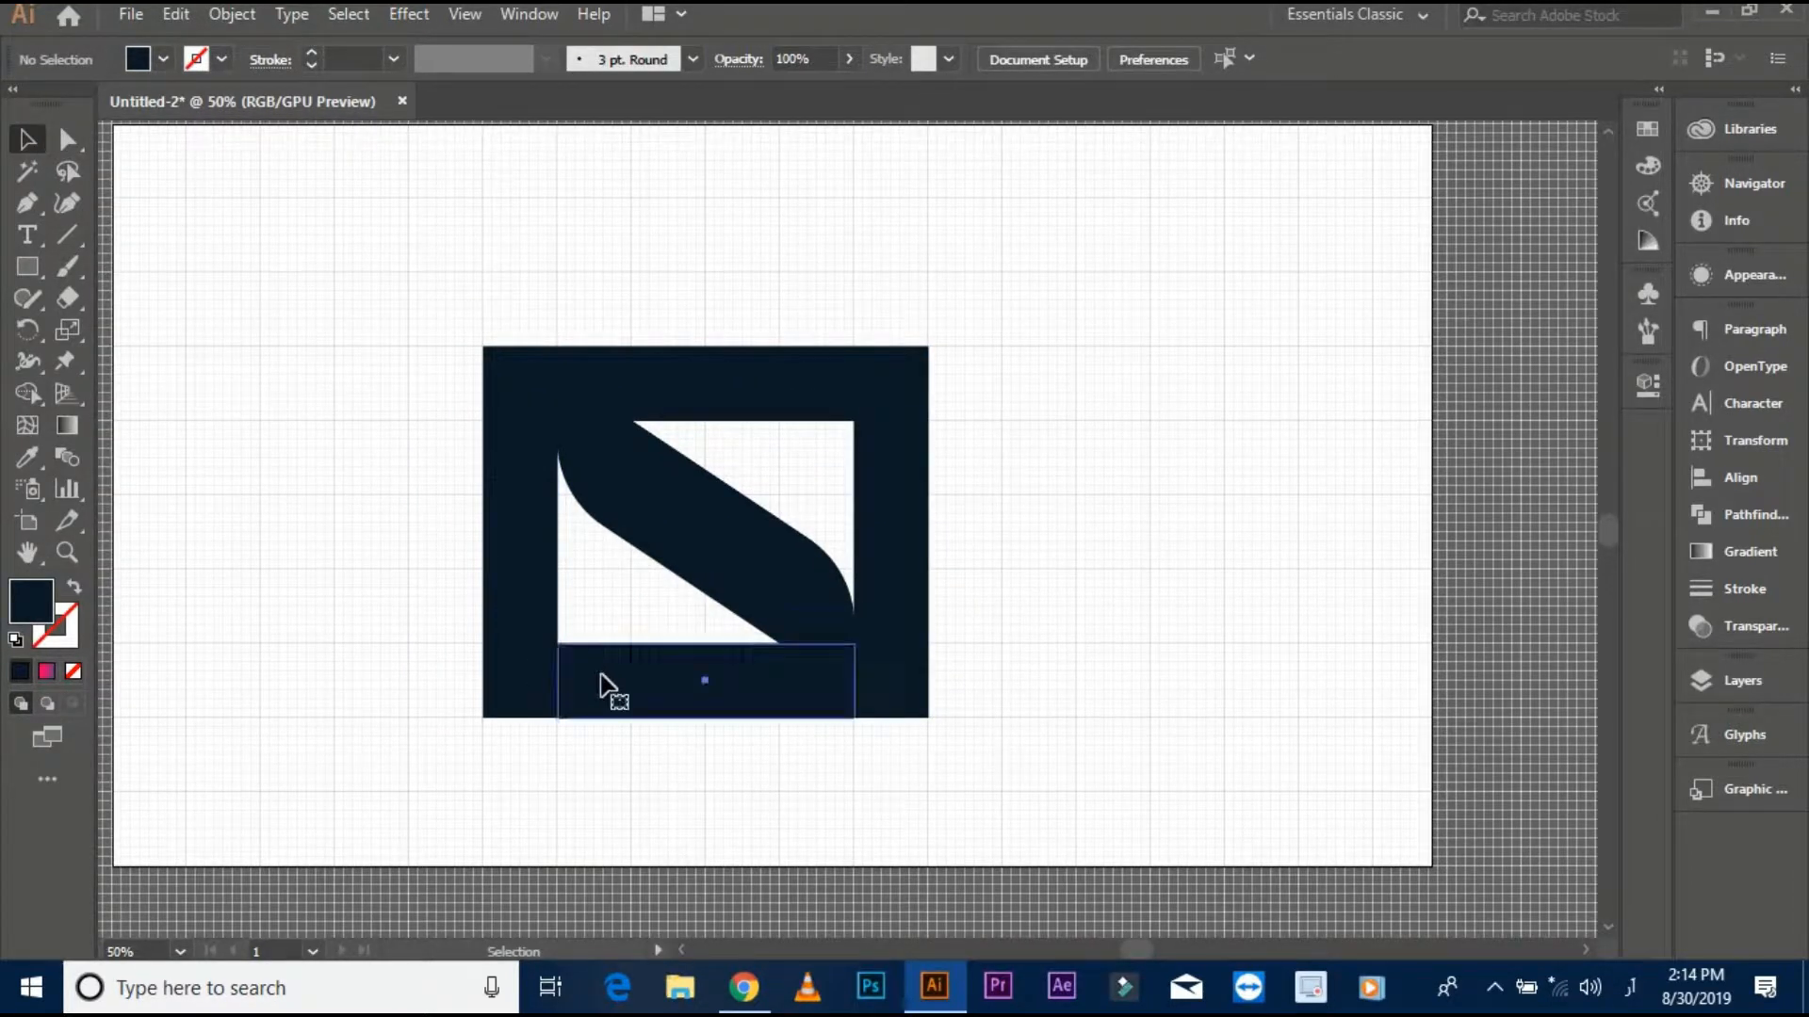
- Unite the S's lower bar, diagonal band and upper bar into one shape with Pathfinder
left_click(604, 685)
scroll(539, 656, "up", 1)
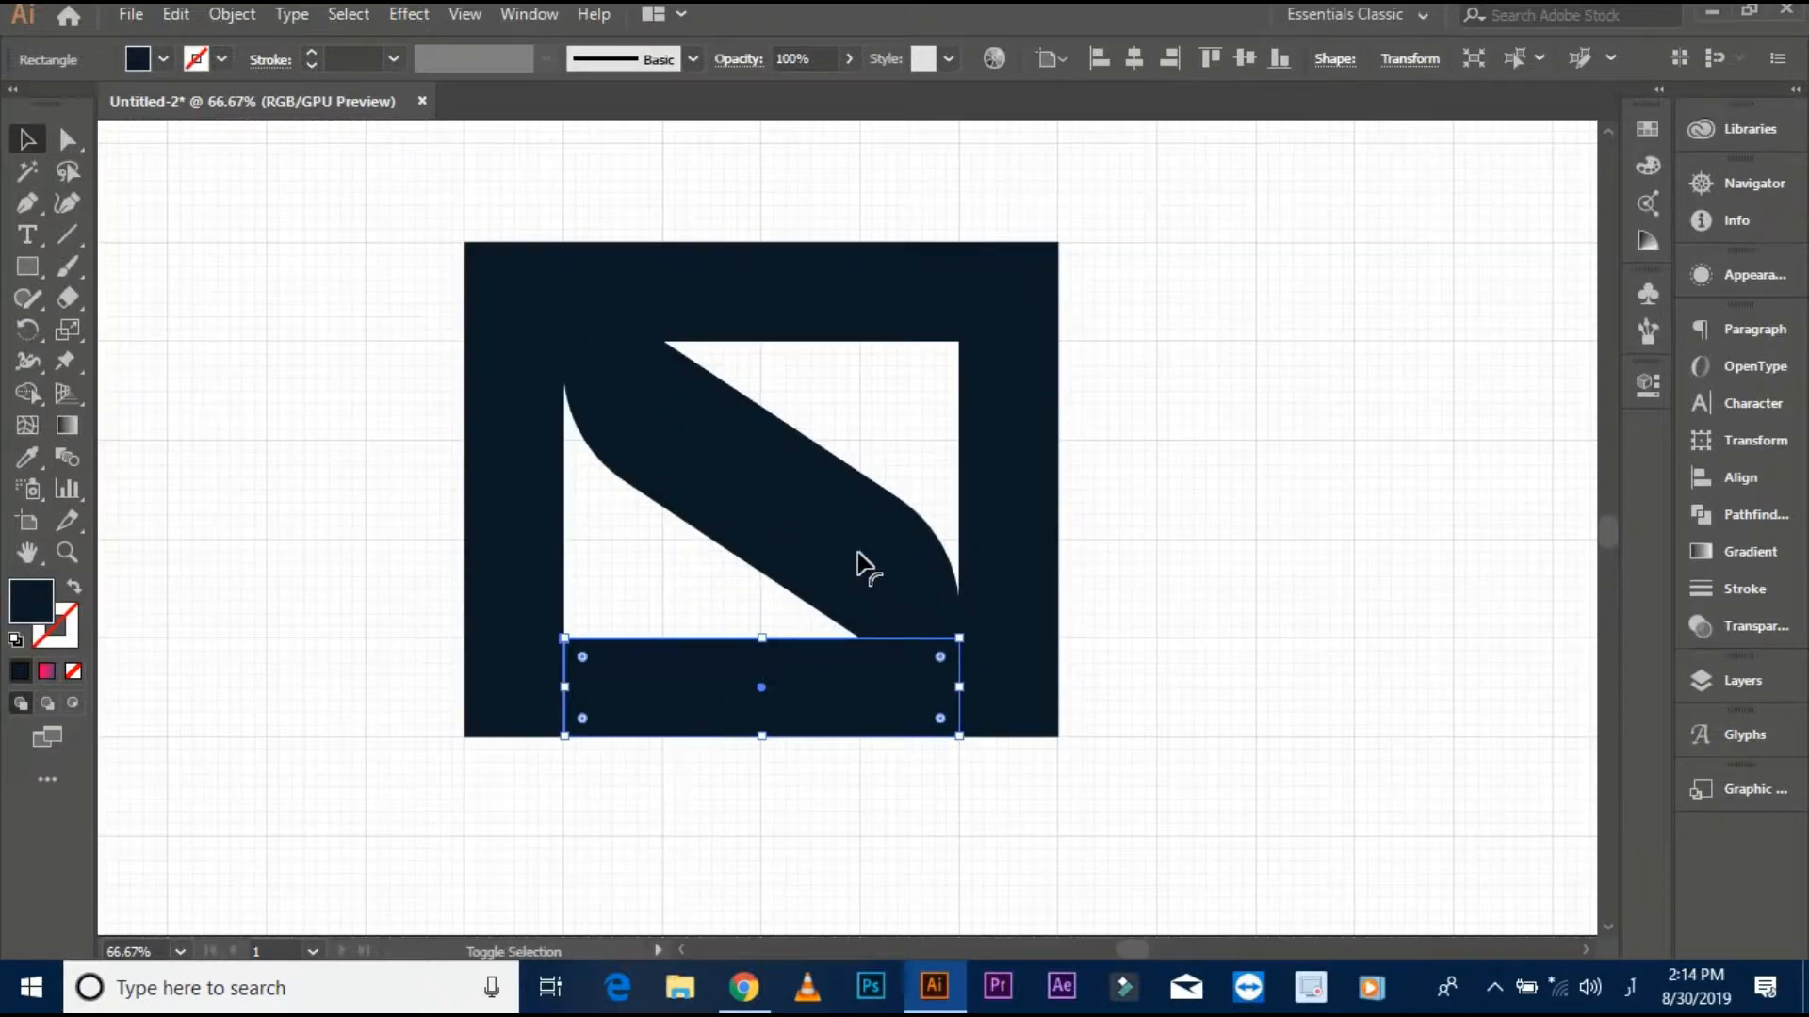
left_click(829, 542, "shift")
left_click(780, 299, "shift")
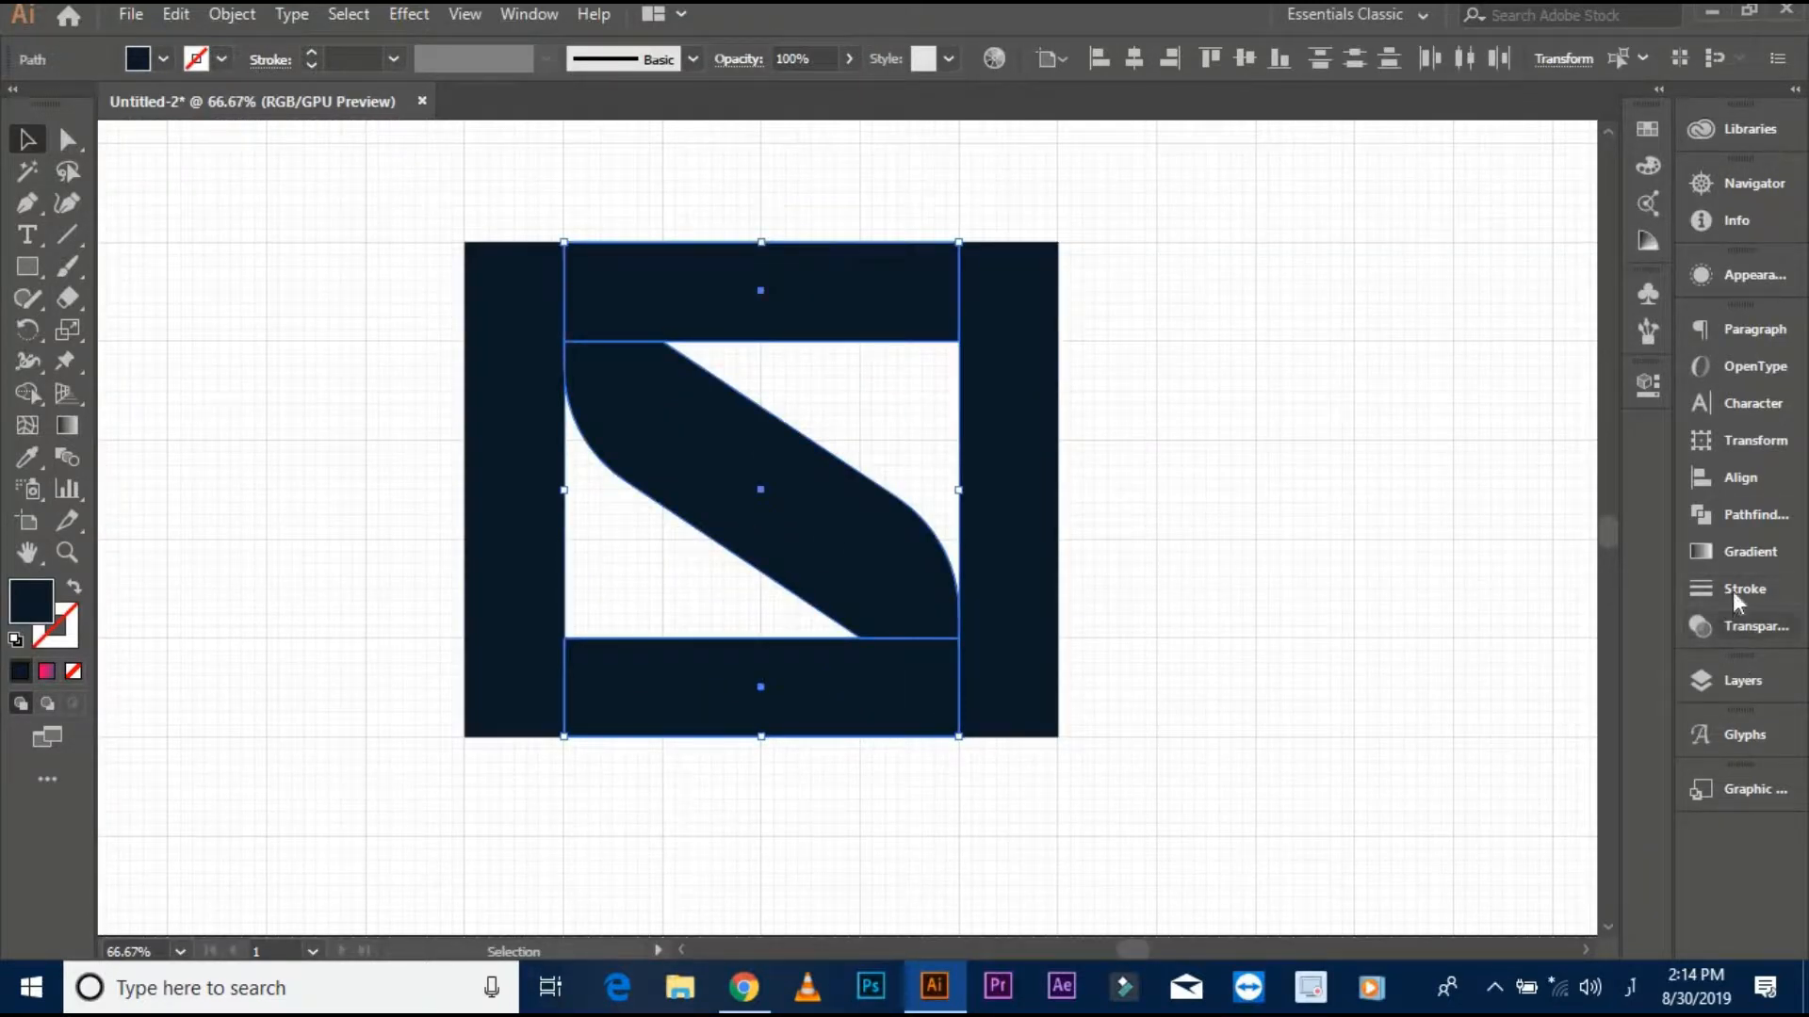
left_click(1726, 517)
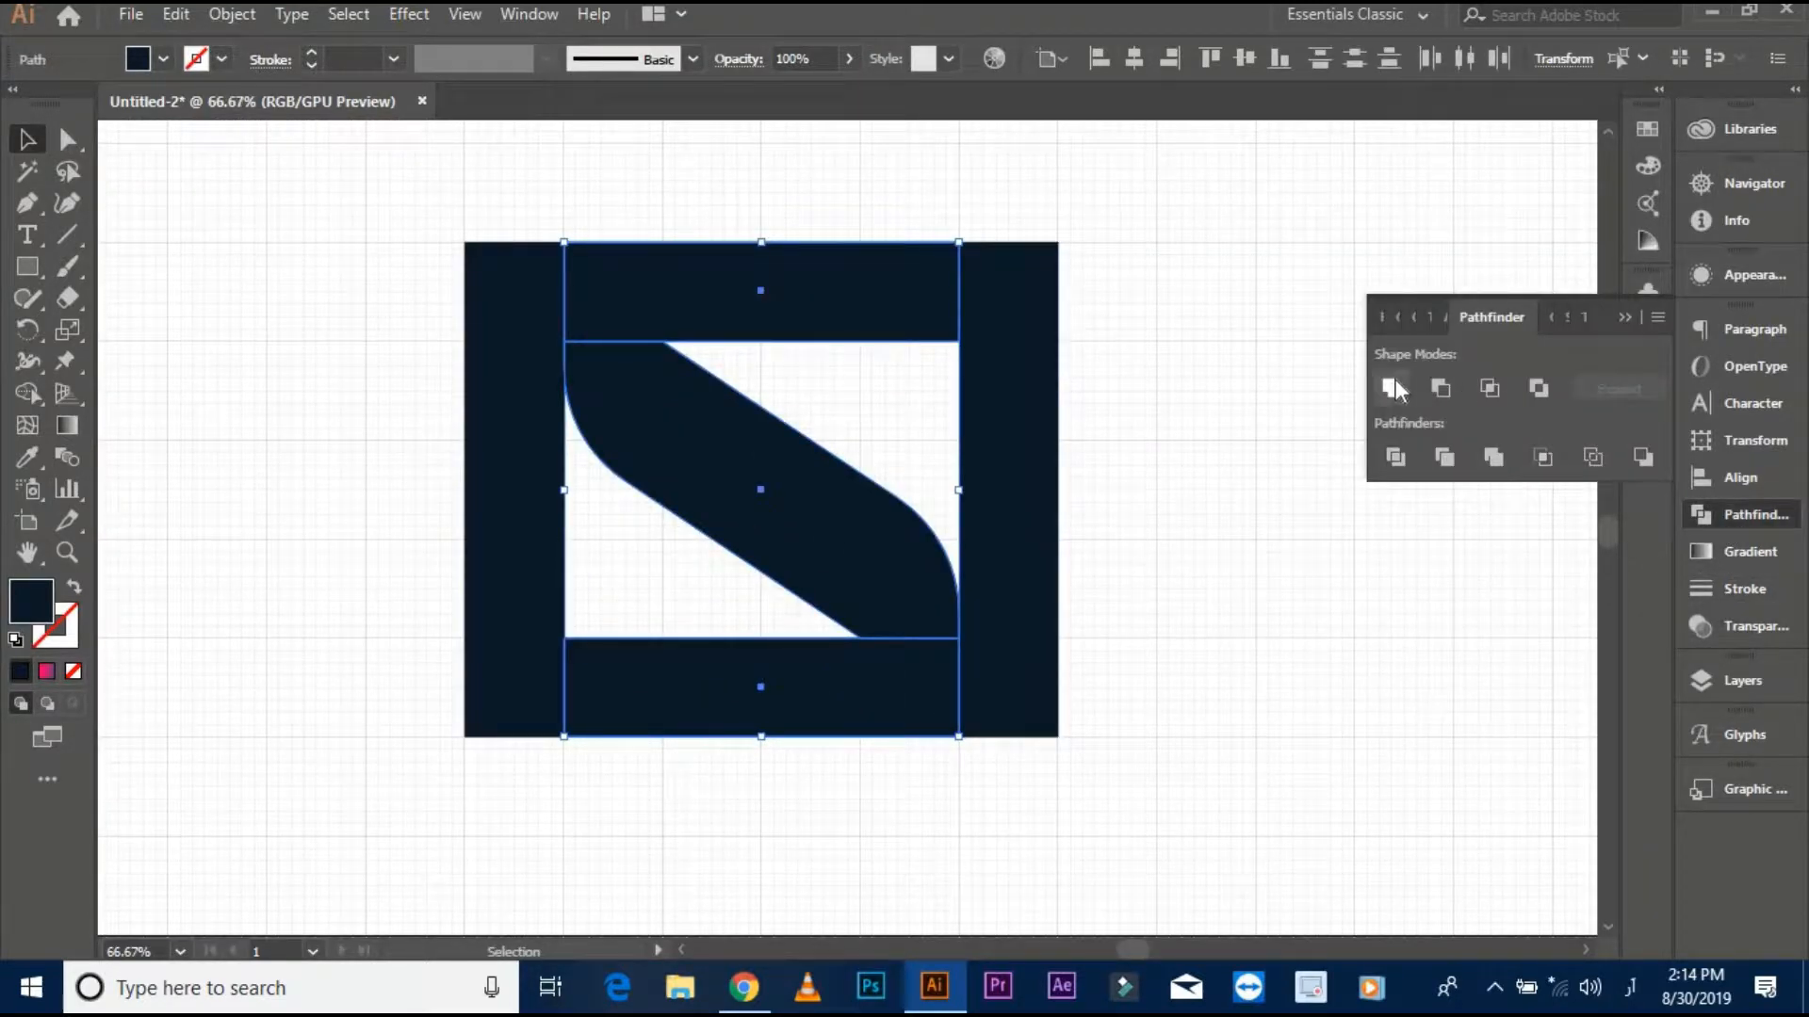
left_click(1392, 388)
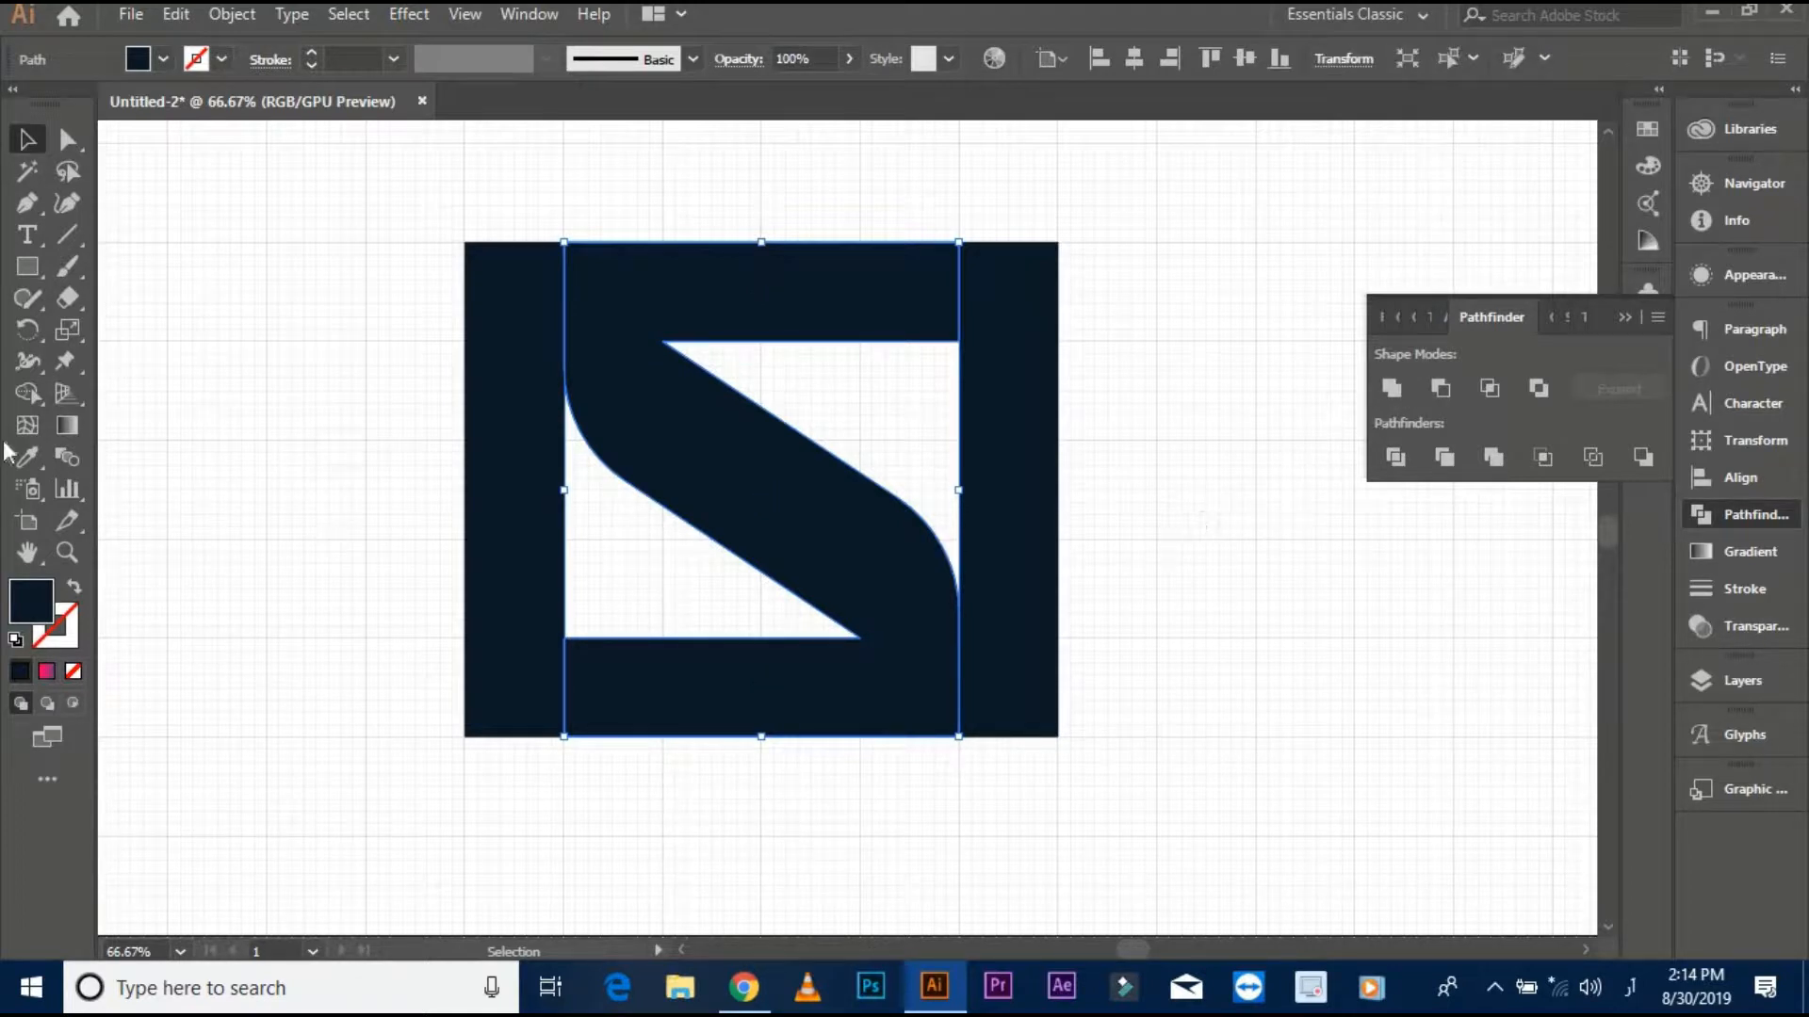
- Extend the S's lower bar one grid square outward to the left vertical bar's outer edge
left_click(68, 139)
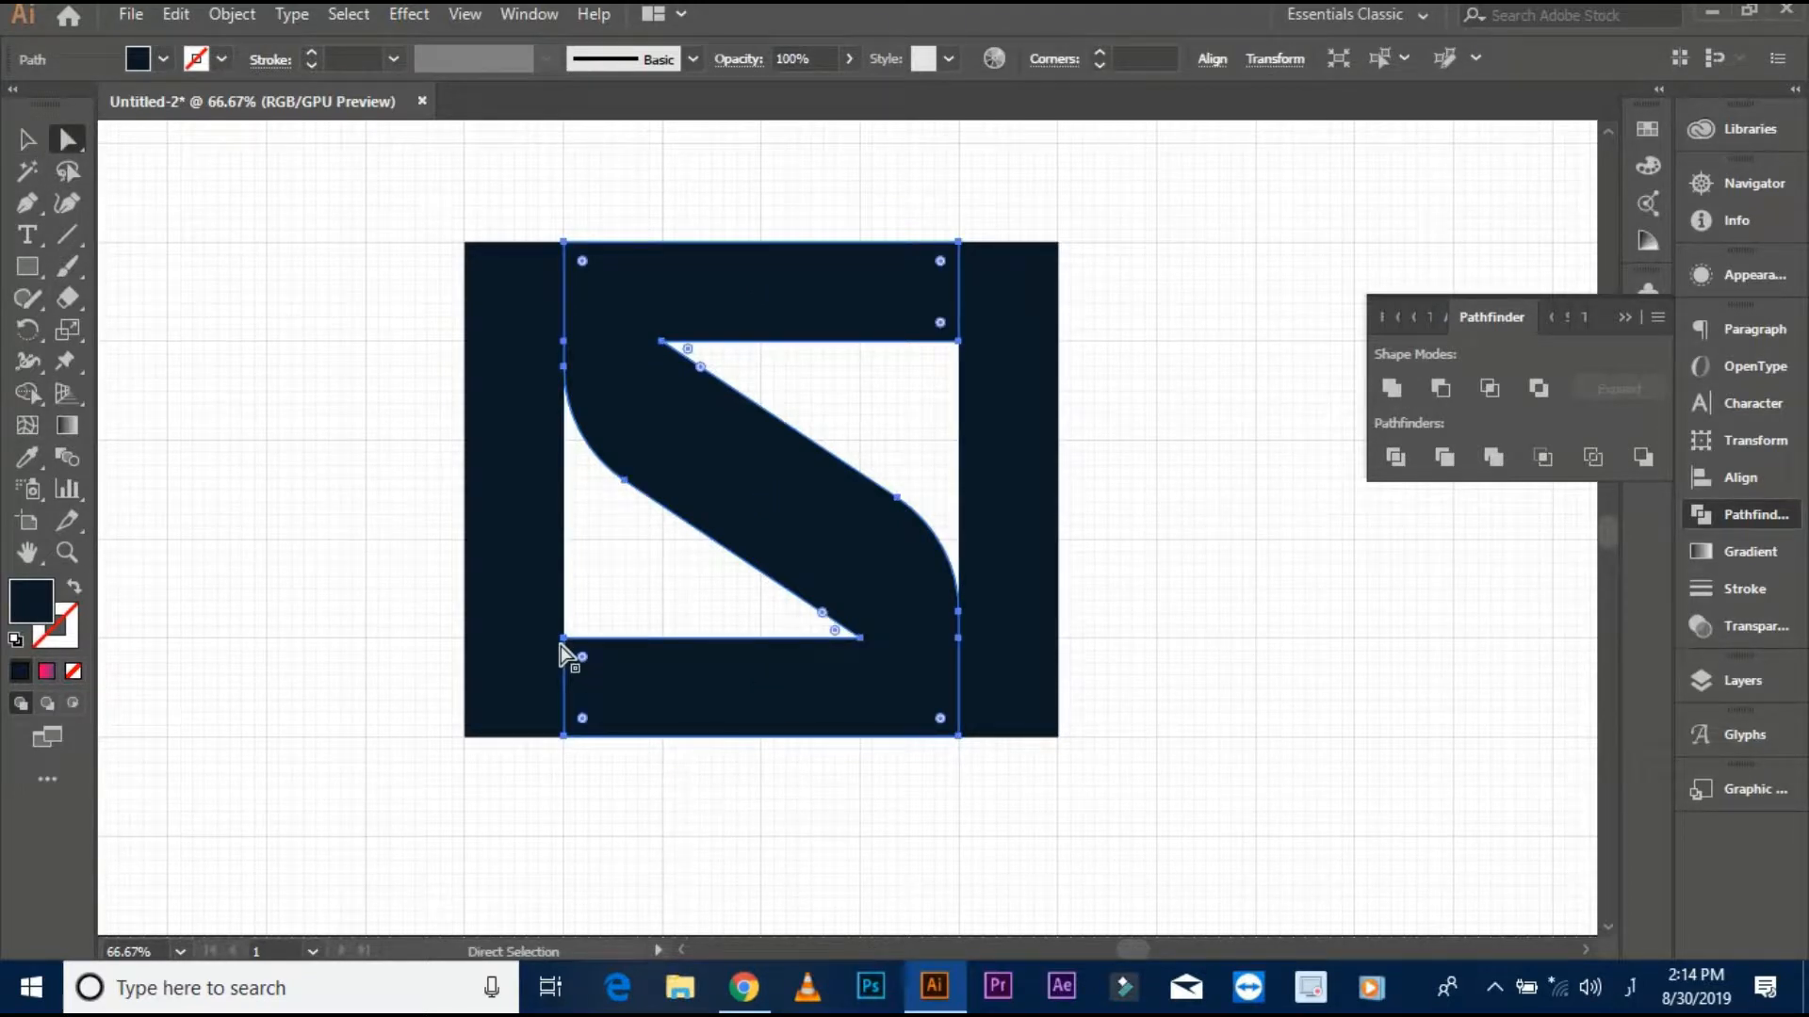
left_click(564, 639)
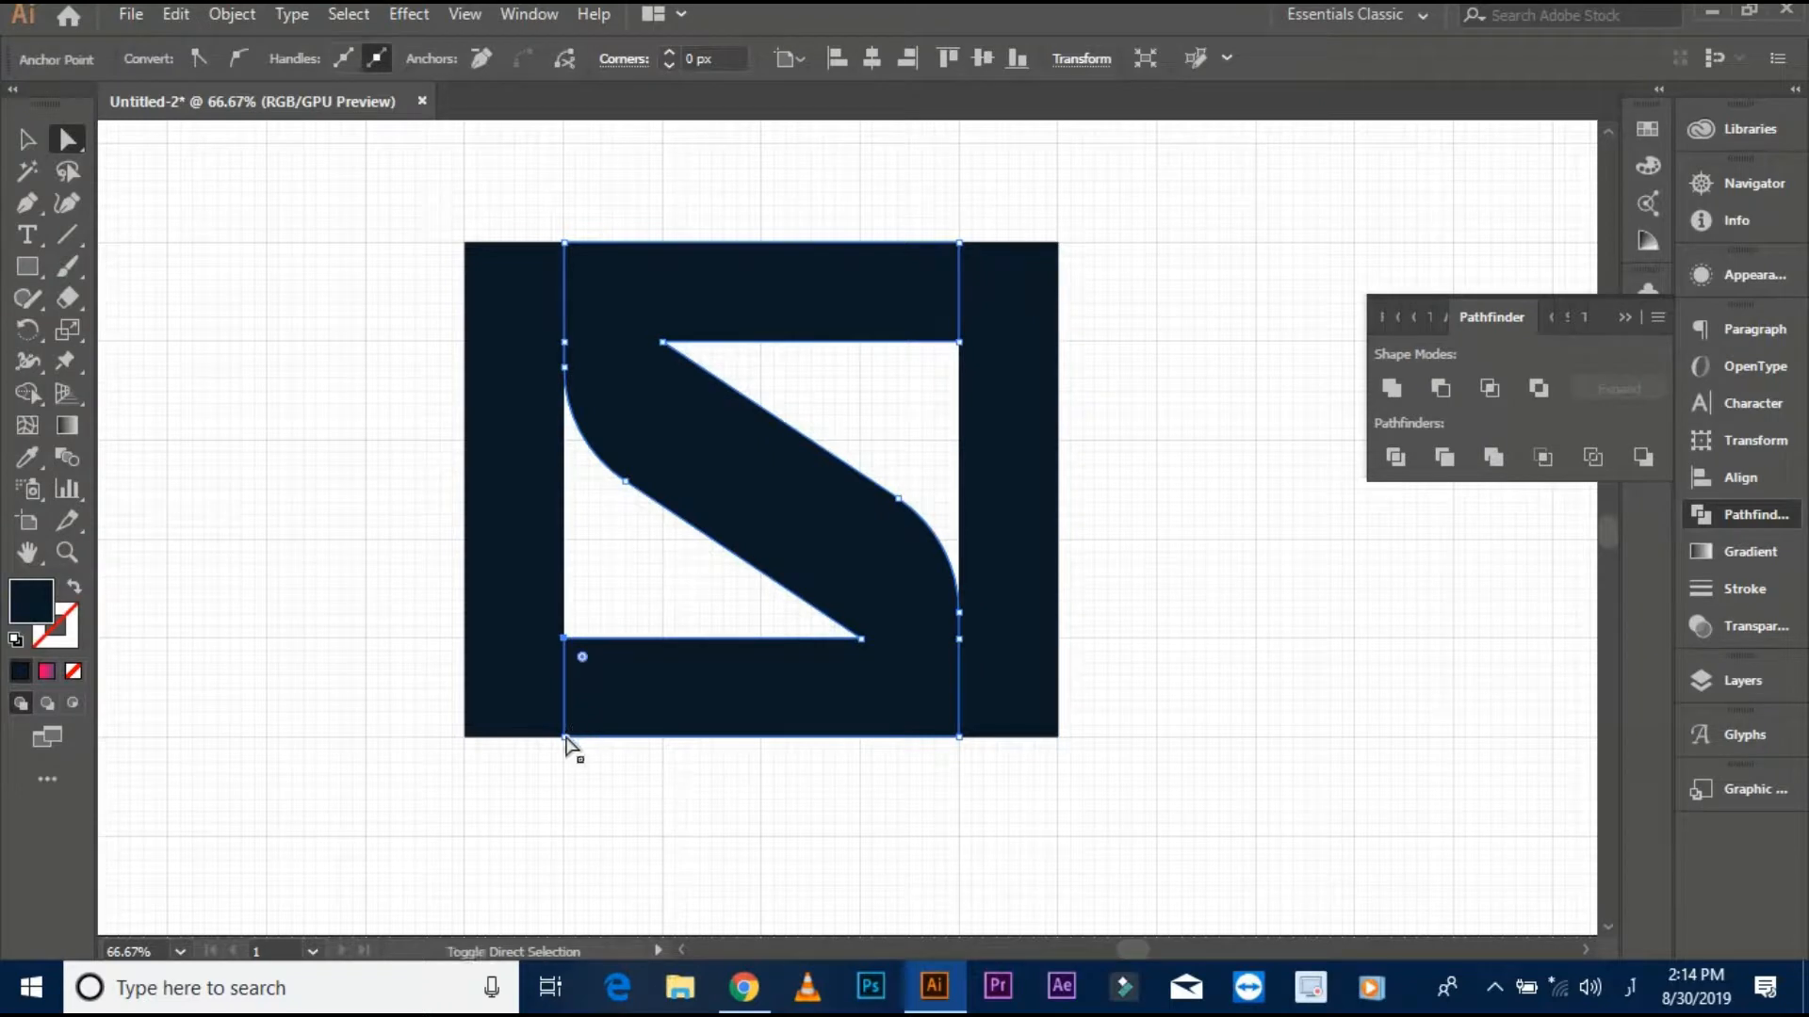
left_click(564, 736, "shift")
left_click_drag(562, 736, 464, 735)
left_click(392, 641)
- Extend the S's upper bar one grid square outward to the right vertical bar's outer edge
left_click_drag(782, 332, 638, 626)
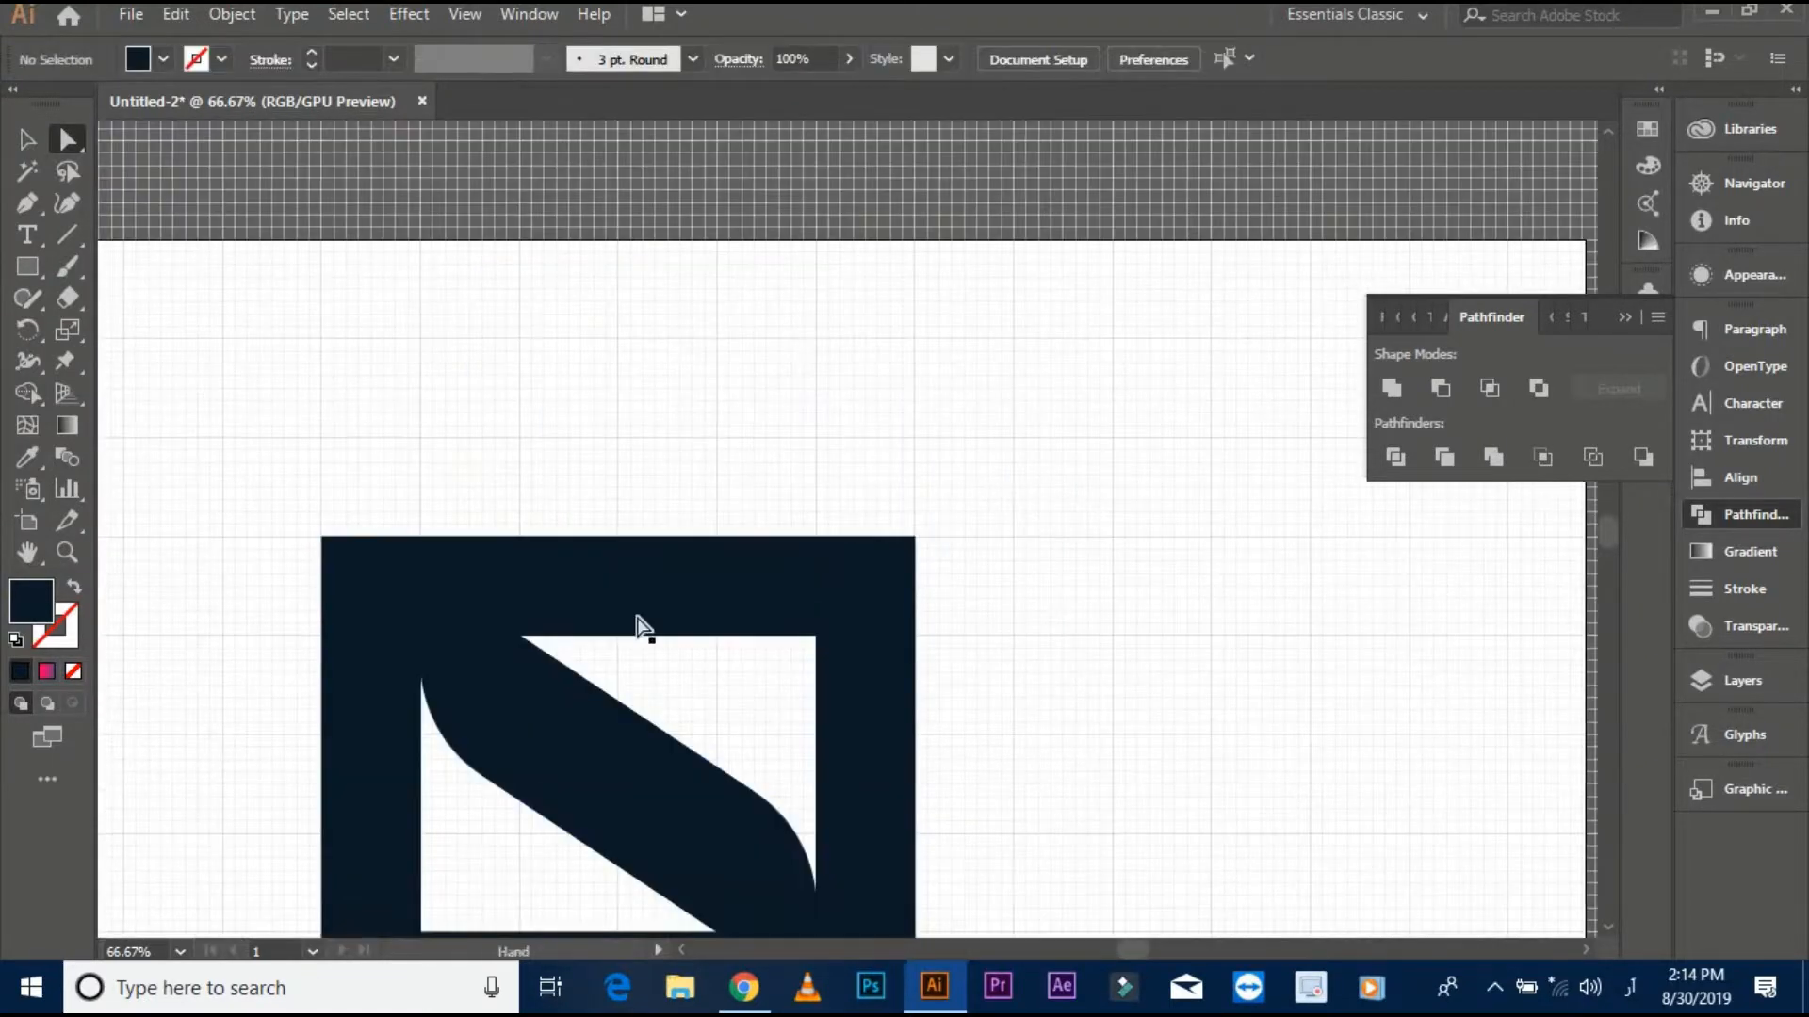
left_click(678, 598)
left_click(813, 538)
left_click(813, 635, "shift")
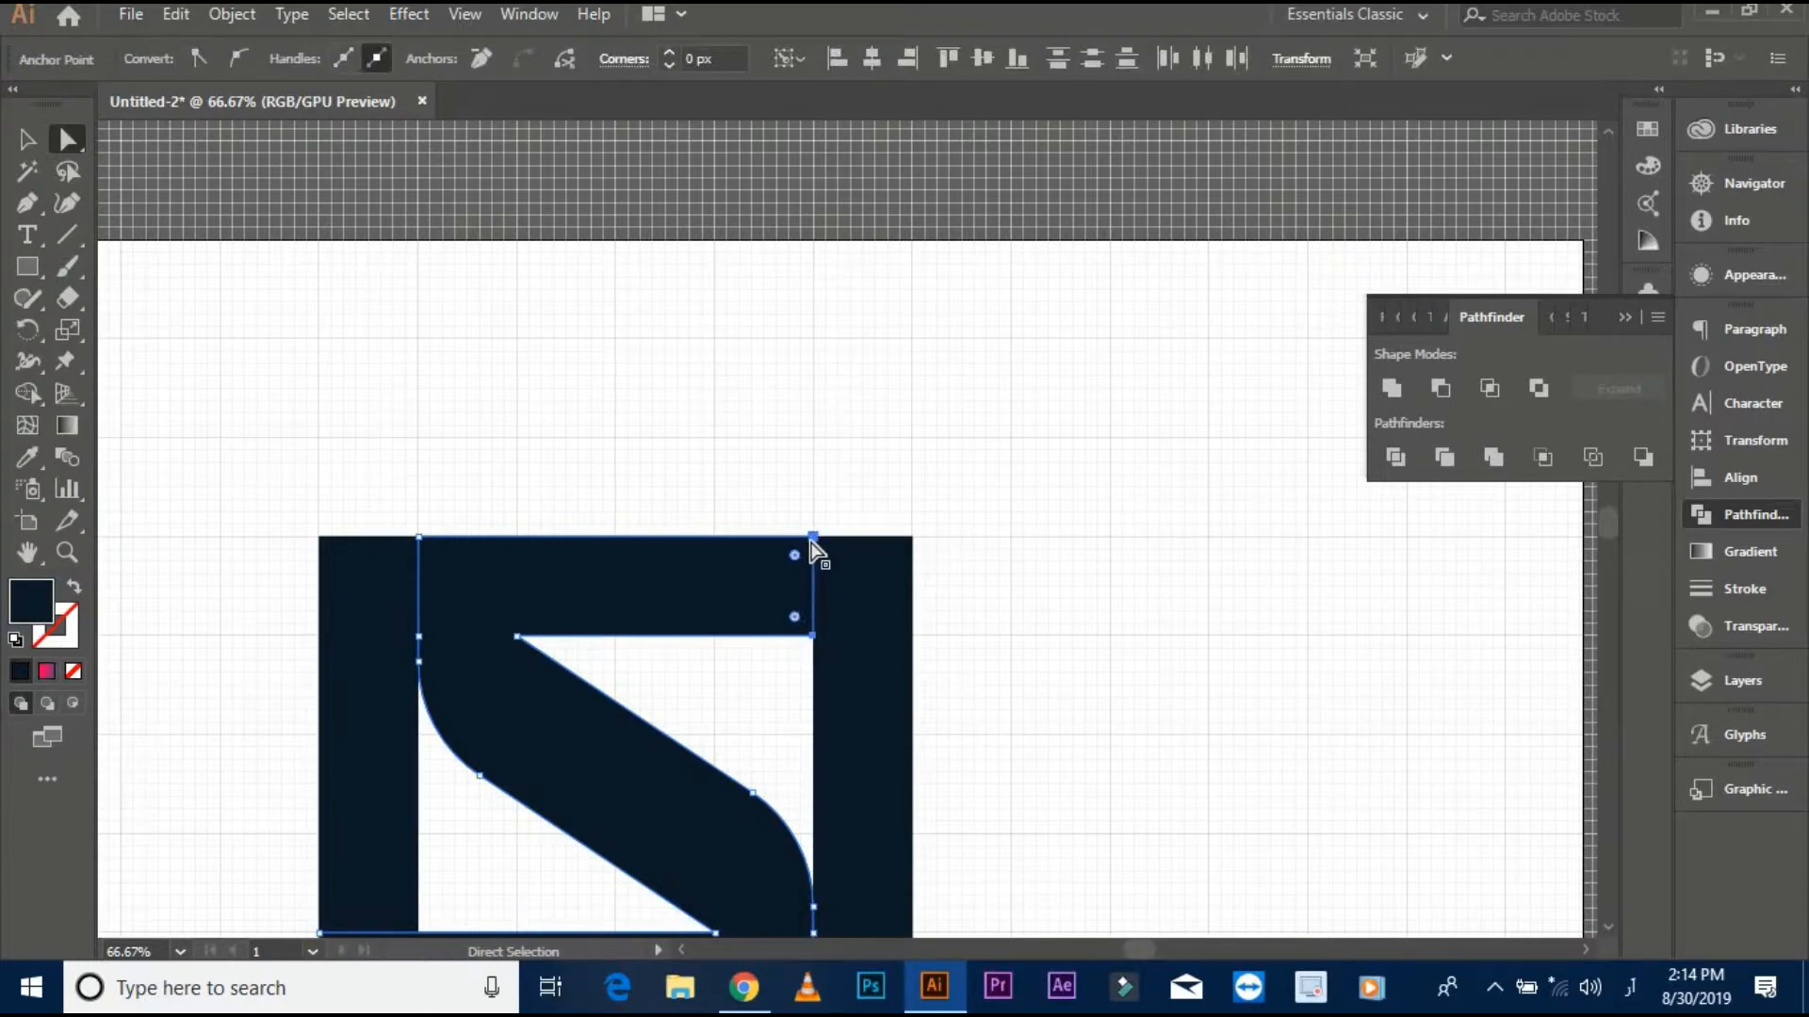
left_click_drag(808, 541, 911, 541)
left_click(998, 606)
- Unite the S shape and both vertical side bars into a single shape with Pathfinder
key("ctrl+minus")
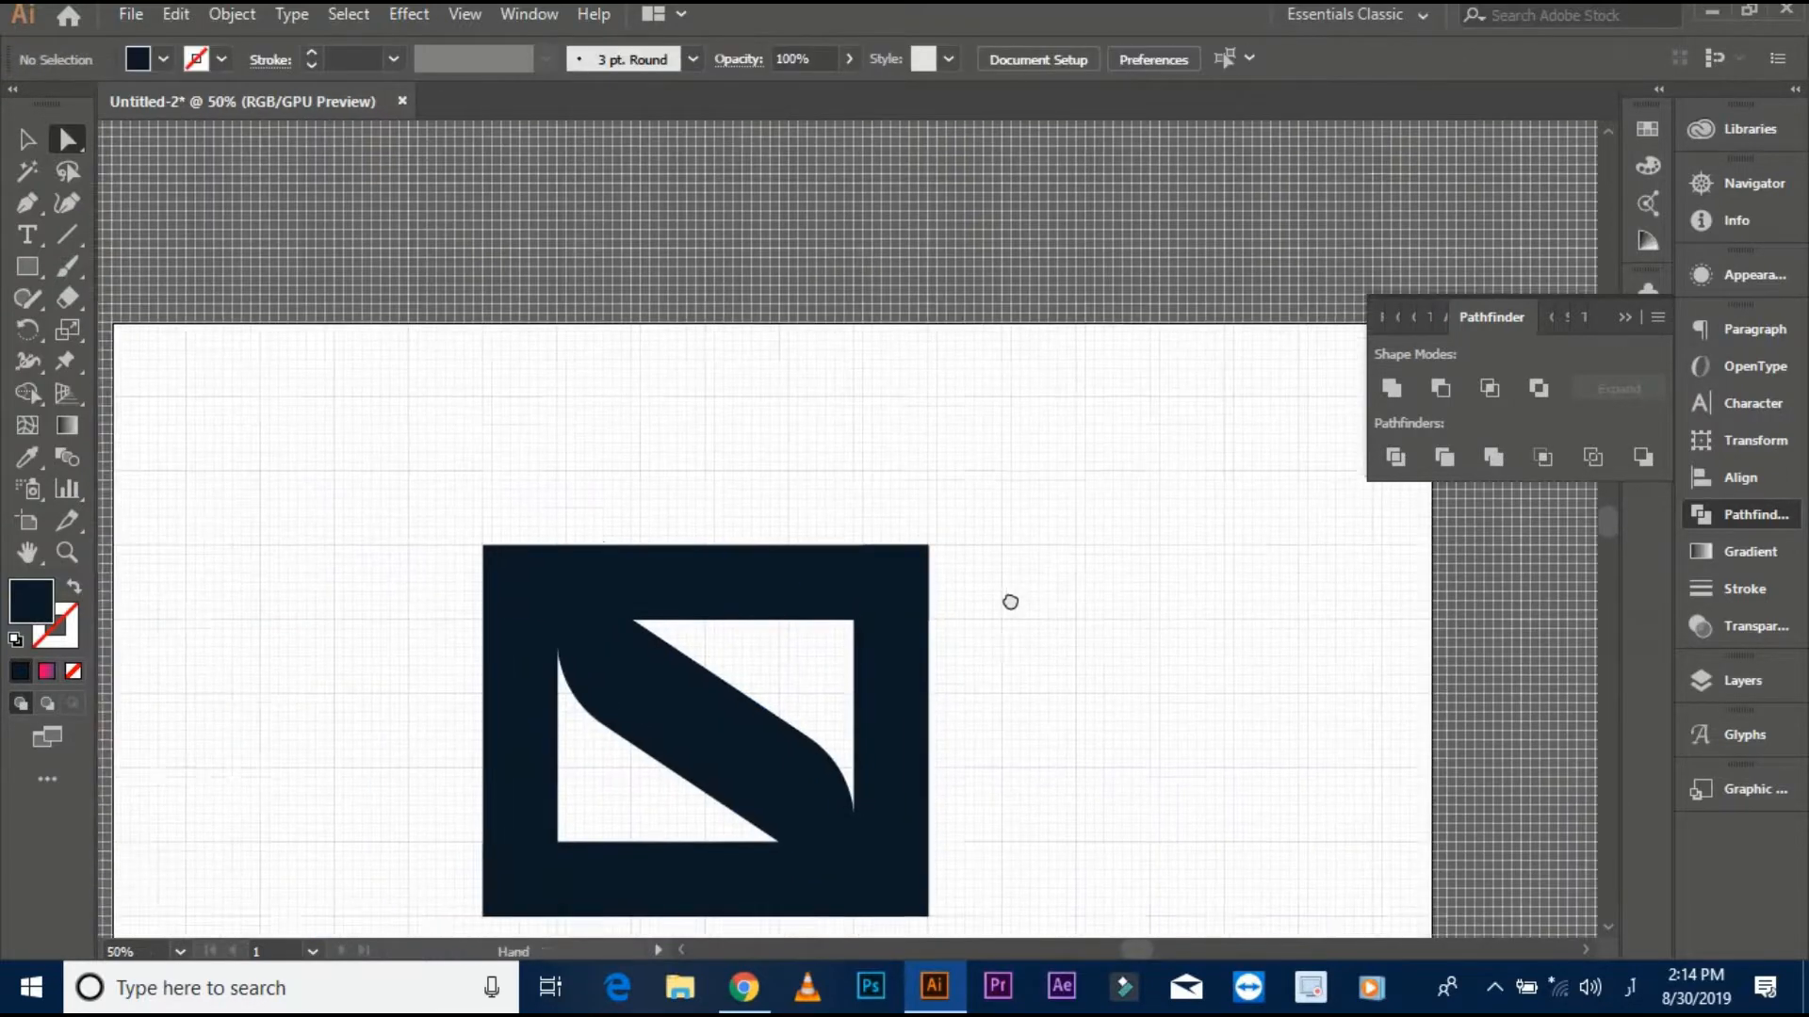
left_click(26, 139)
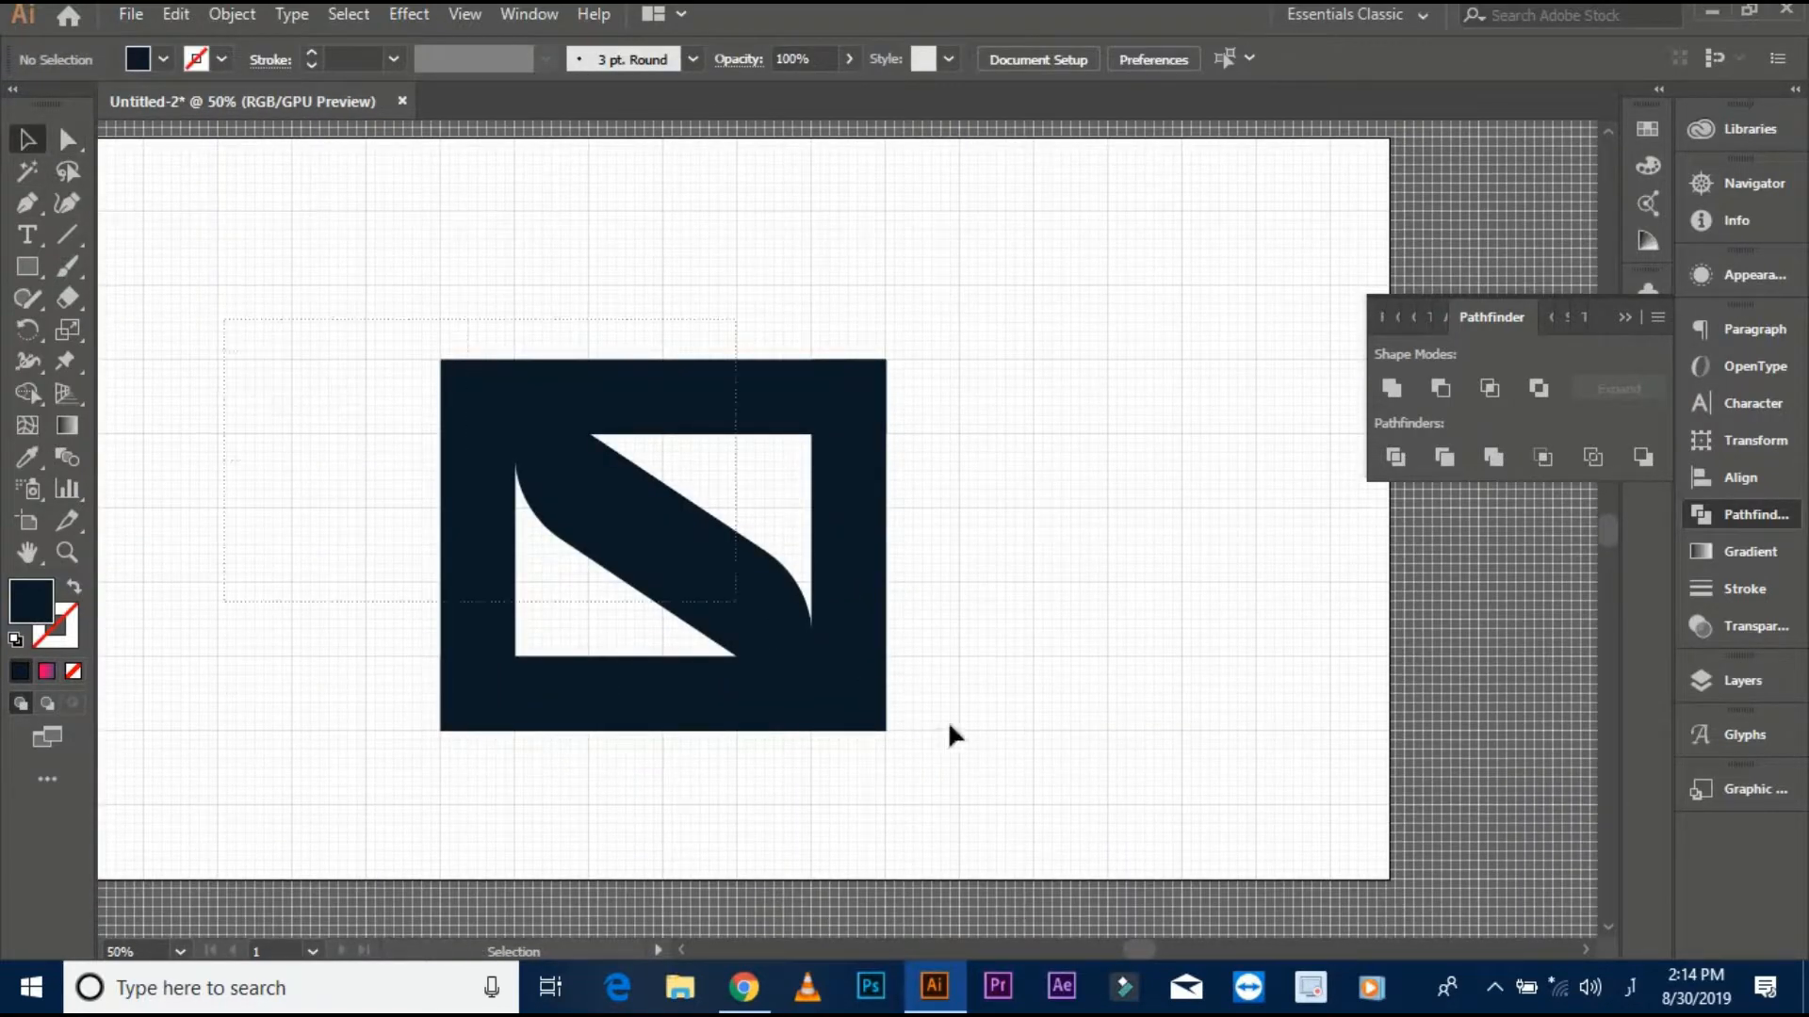
key("ctrl+a")
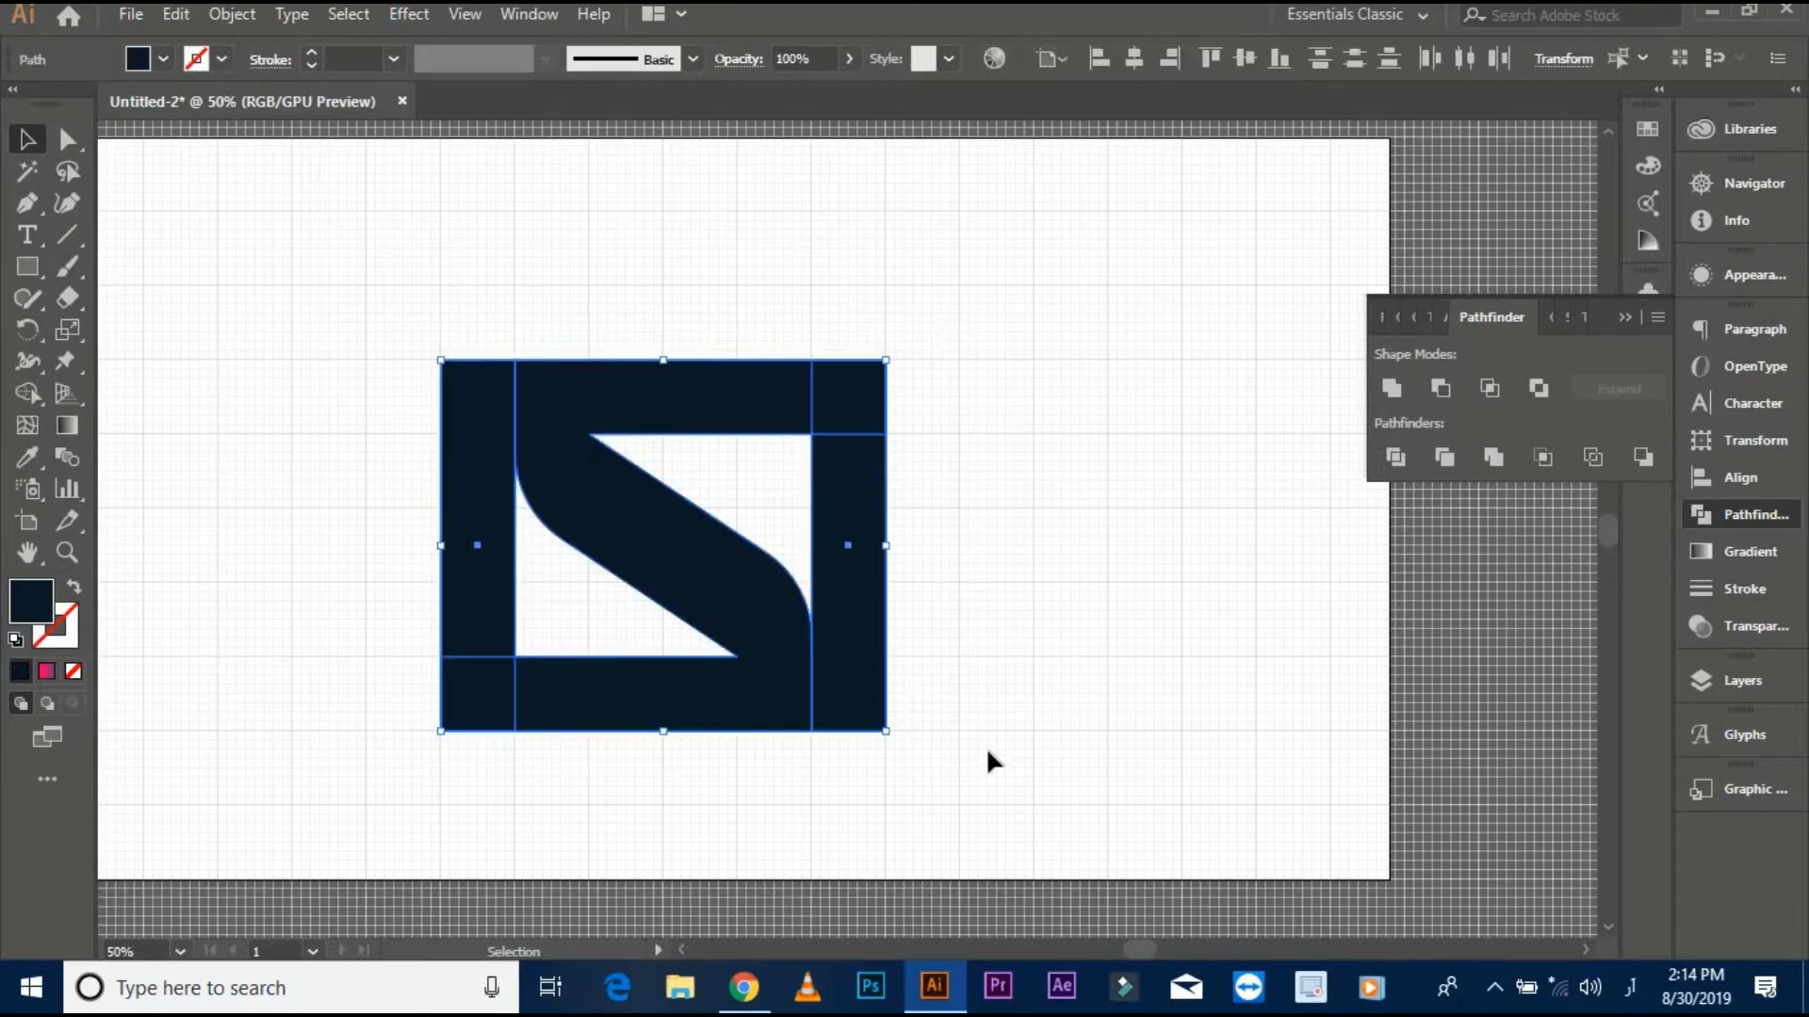
left_click(1392, 387)
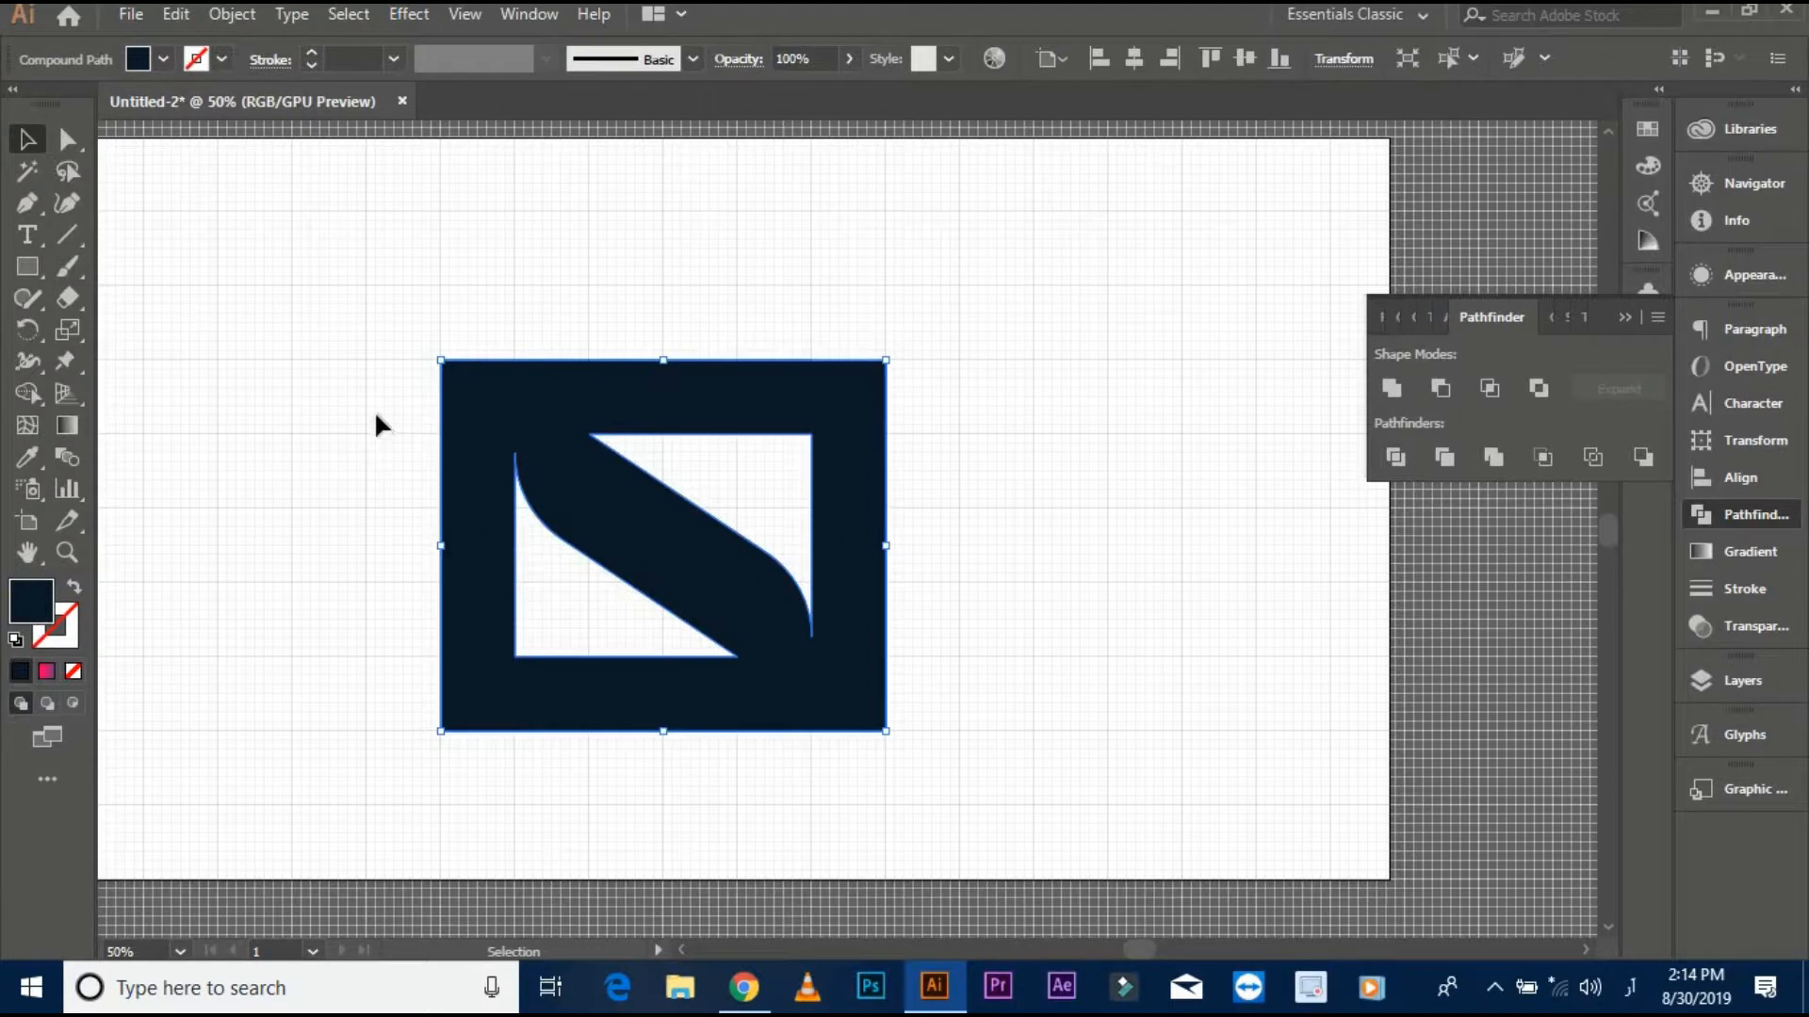
- Round the four outer corners of the united logo frame to a radius of 72 px
left_click(69, 142)
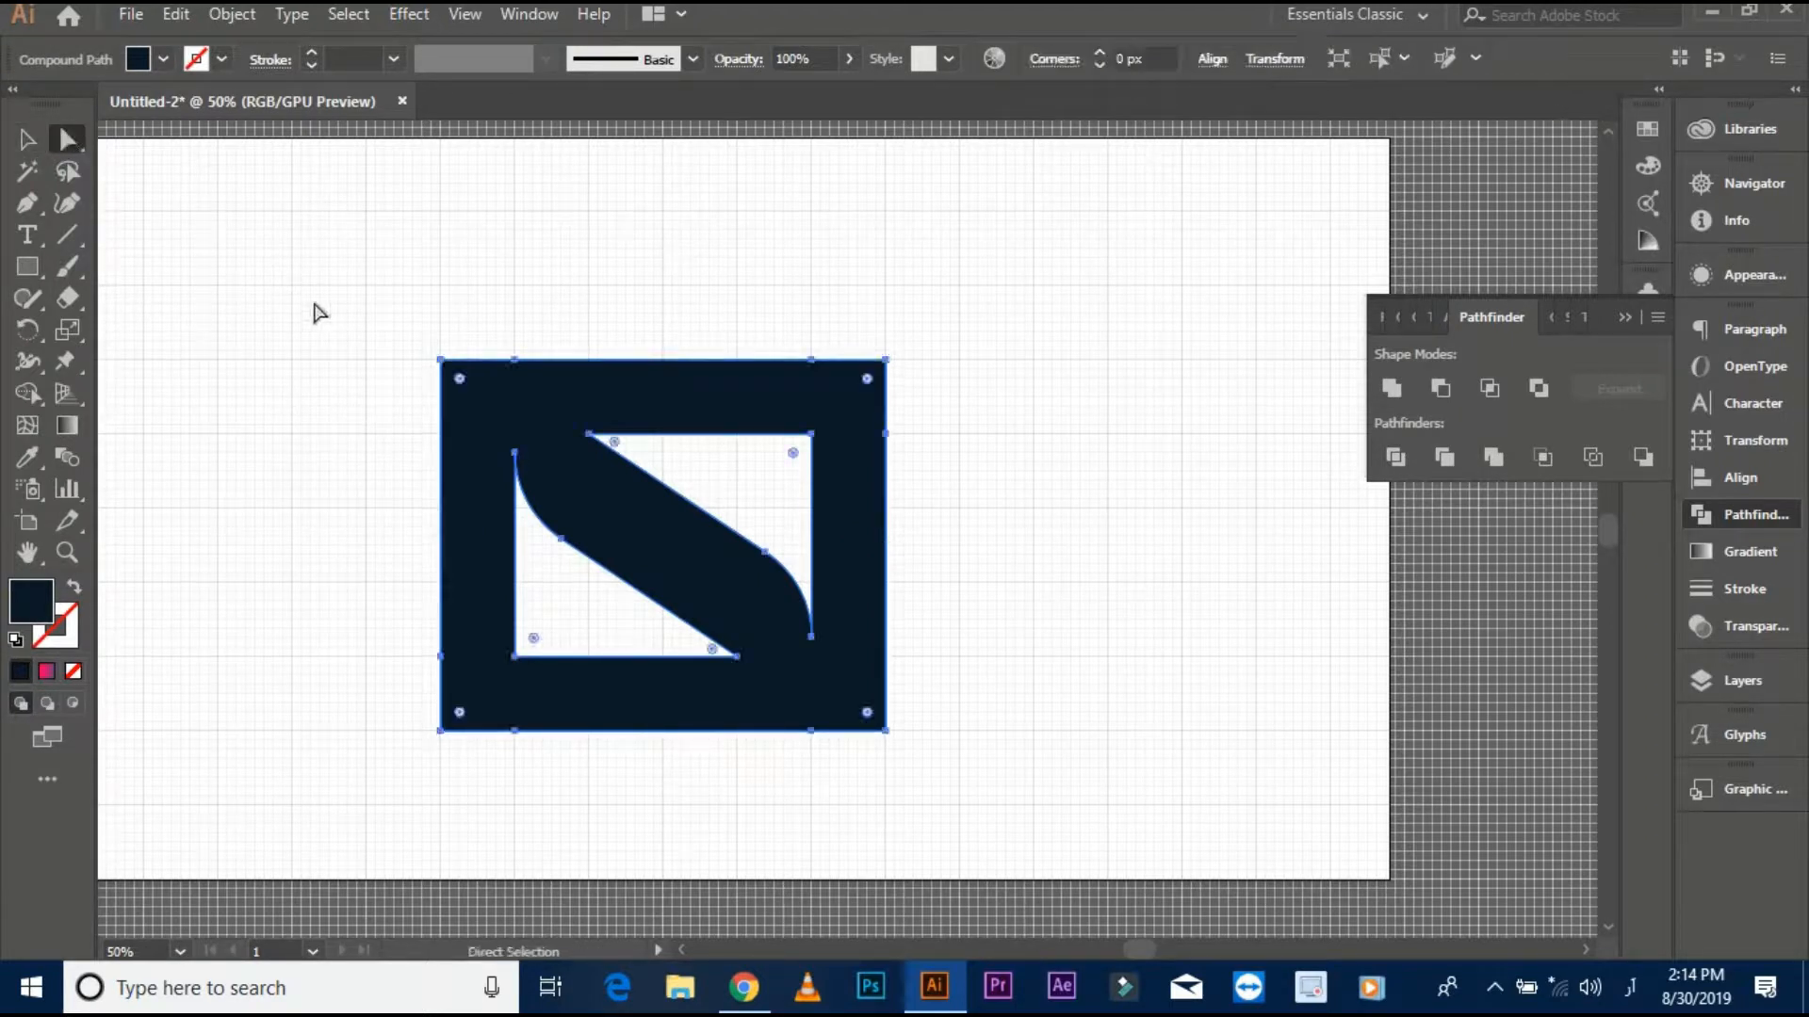
left_click(332, 321)
left_click(452, 376)
left_click(440, 360)
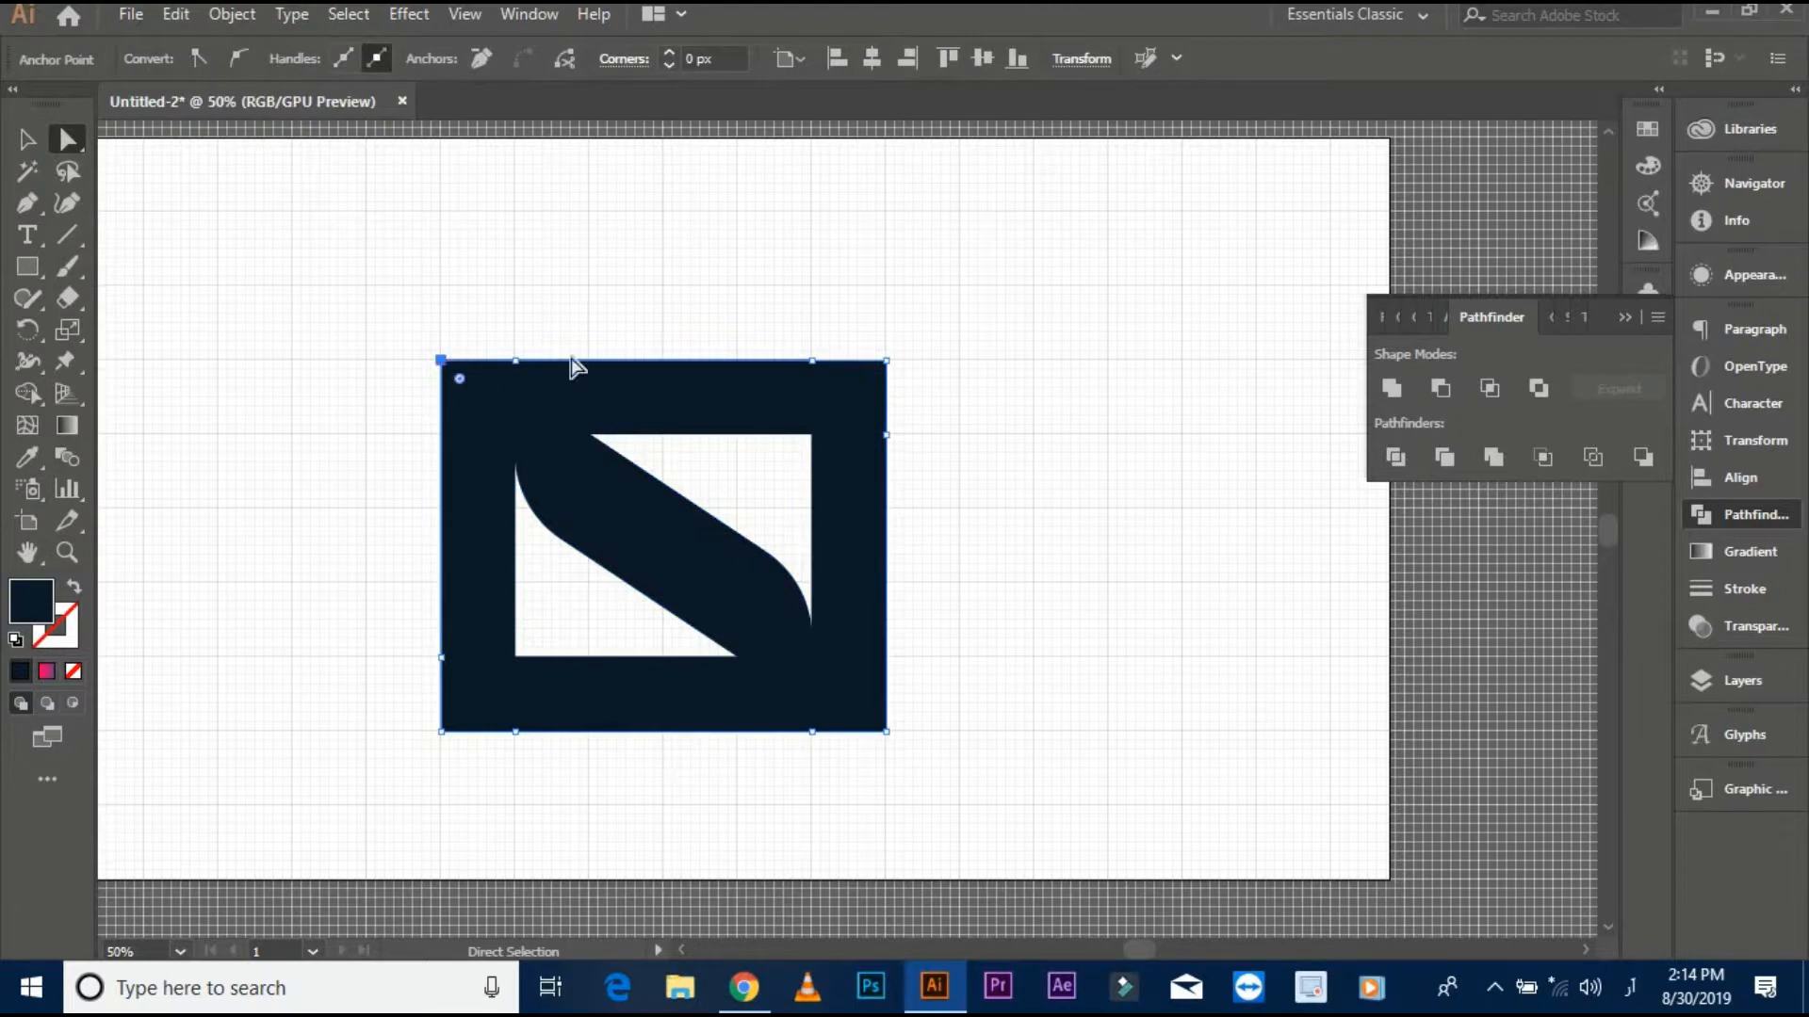
left_click(886, 361, "shift")
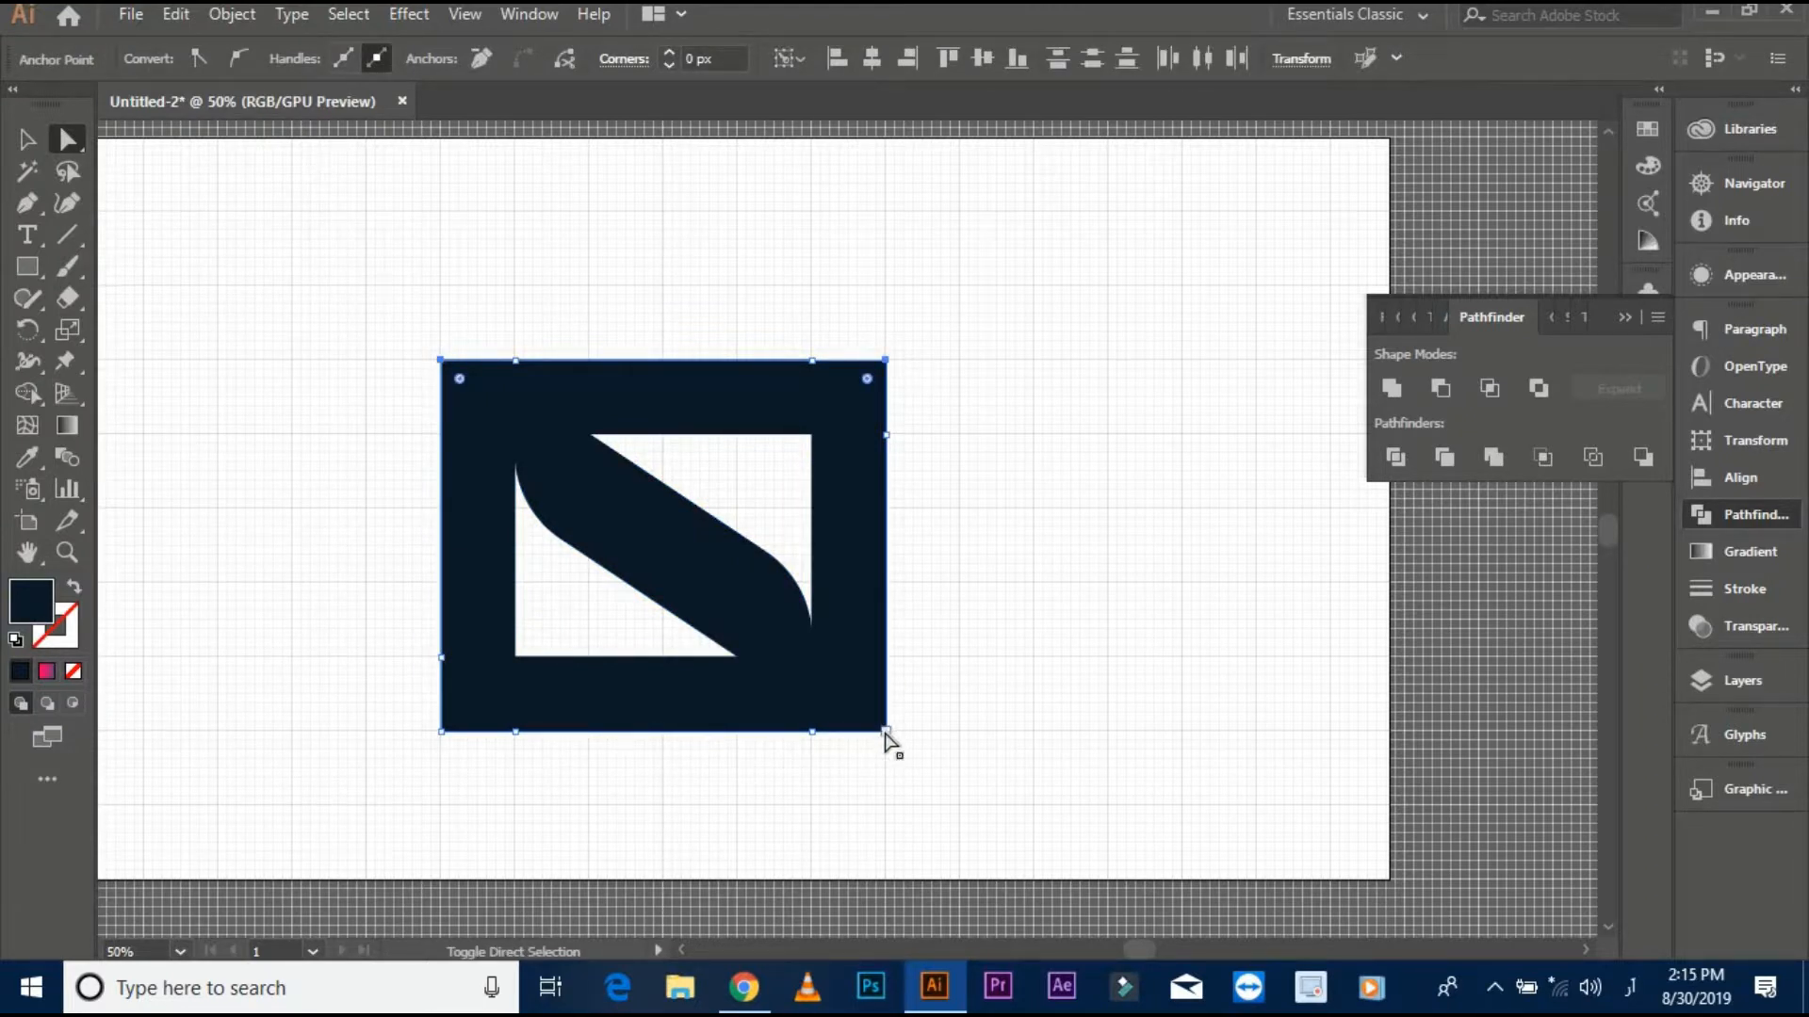
left_click(885, 731, "shift")
left_click(440, 731, "shift")
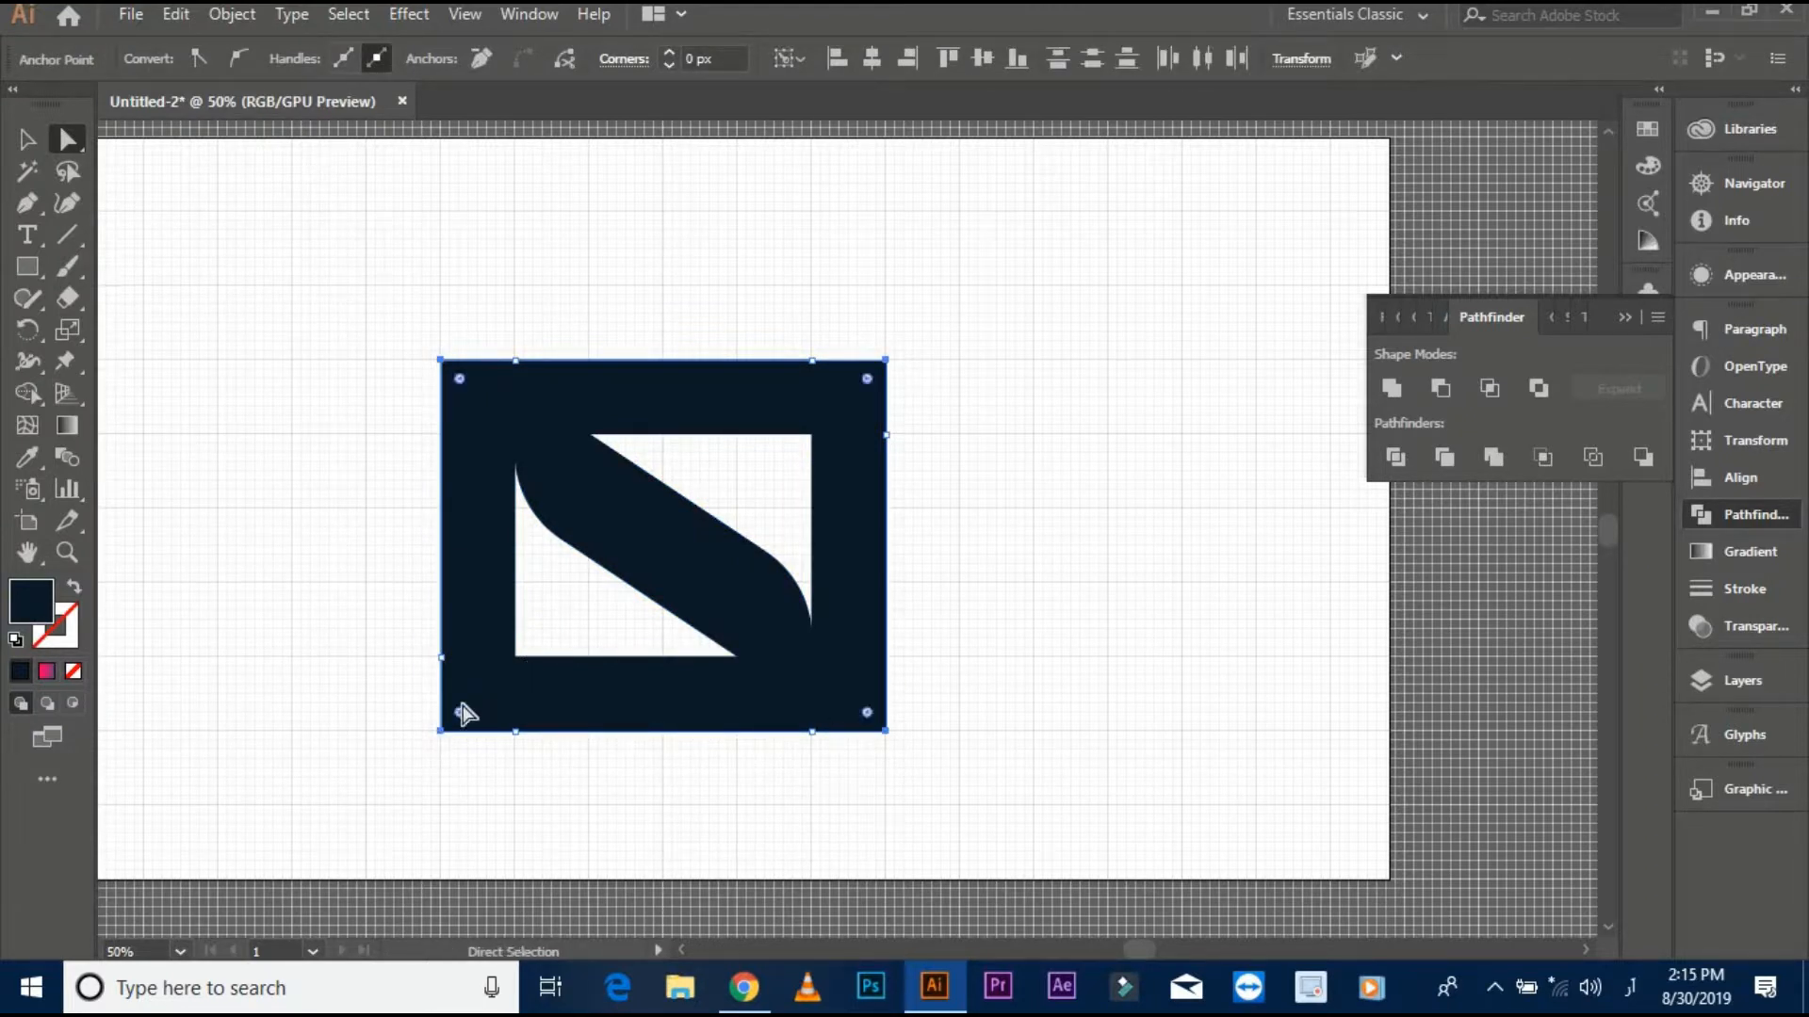
left_click_drag(460, 714, 562, 660)
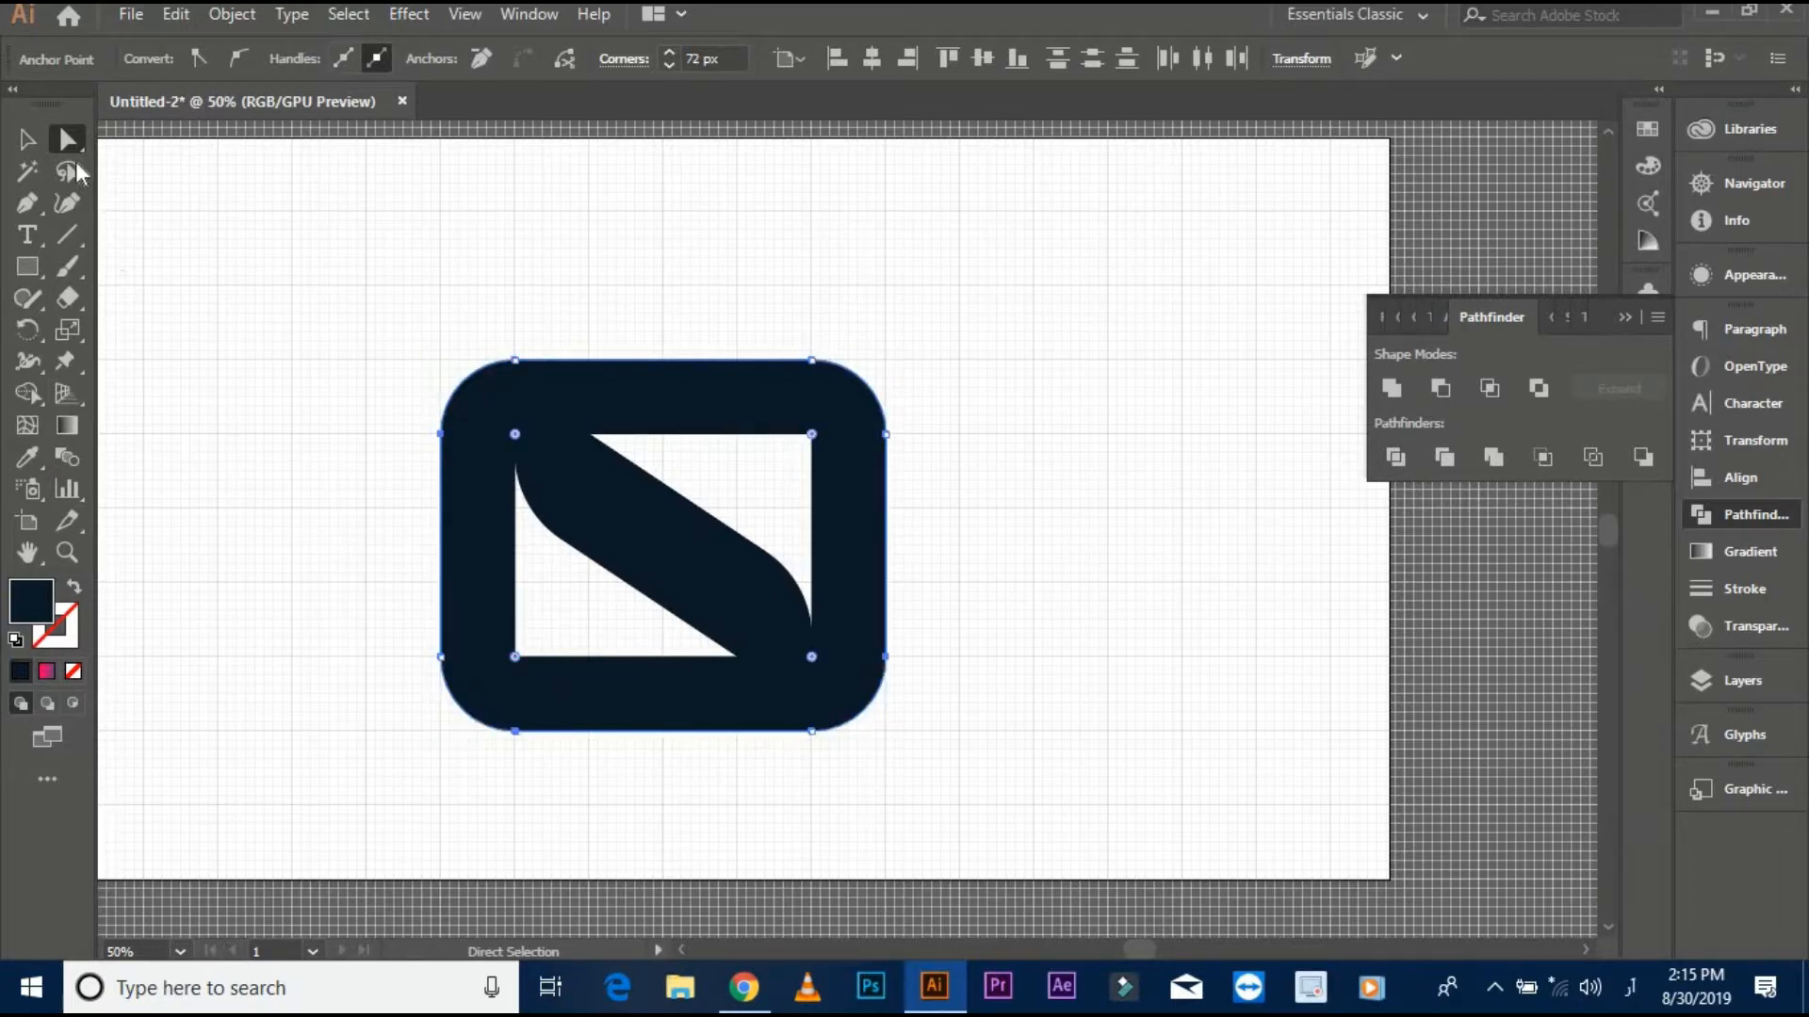
- Deselect the logo and hide the document grid
left_click(26, 141)
left_click(293, 380)
scroll(488, 454, "down", 2)
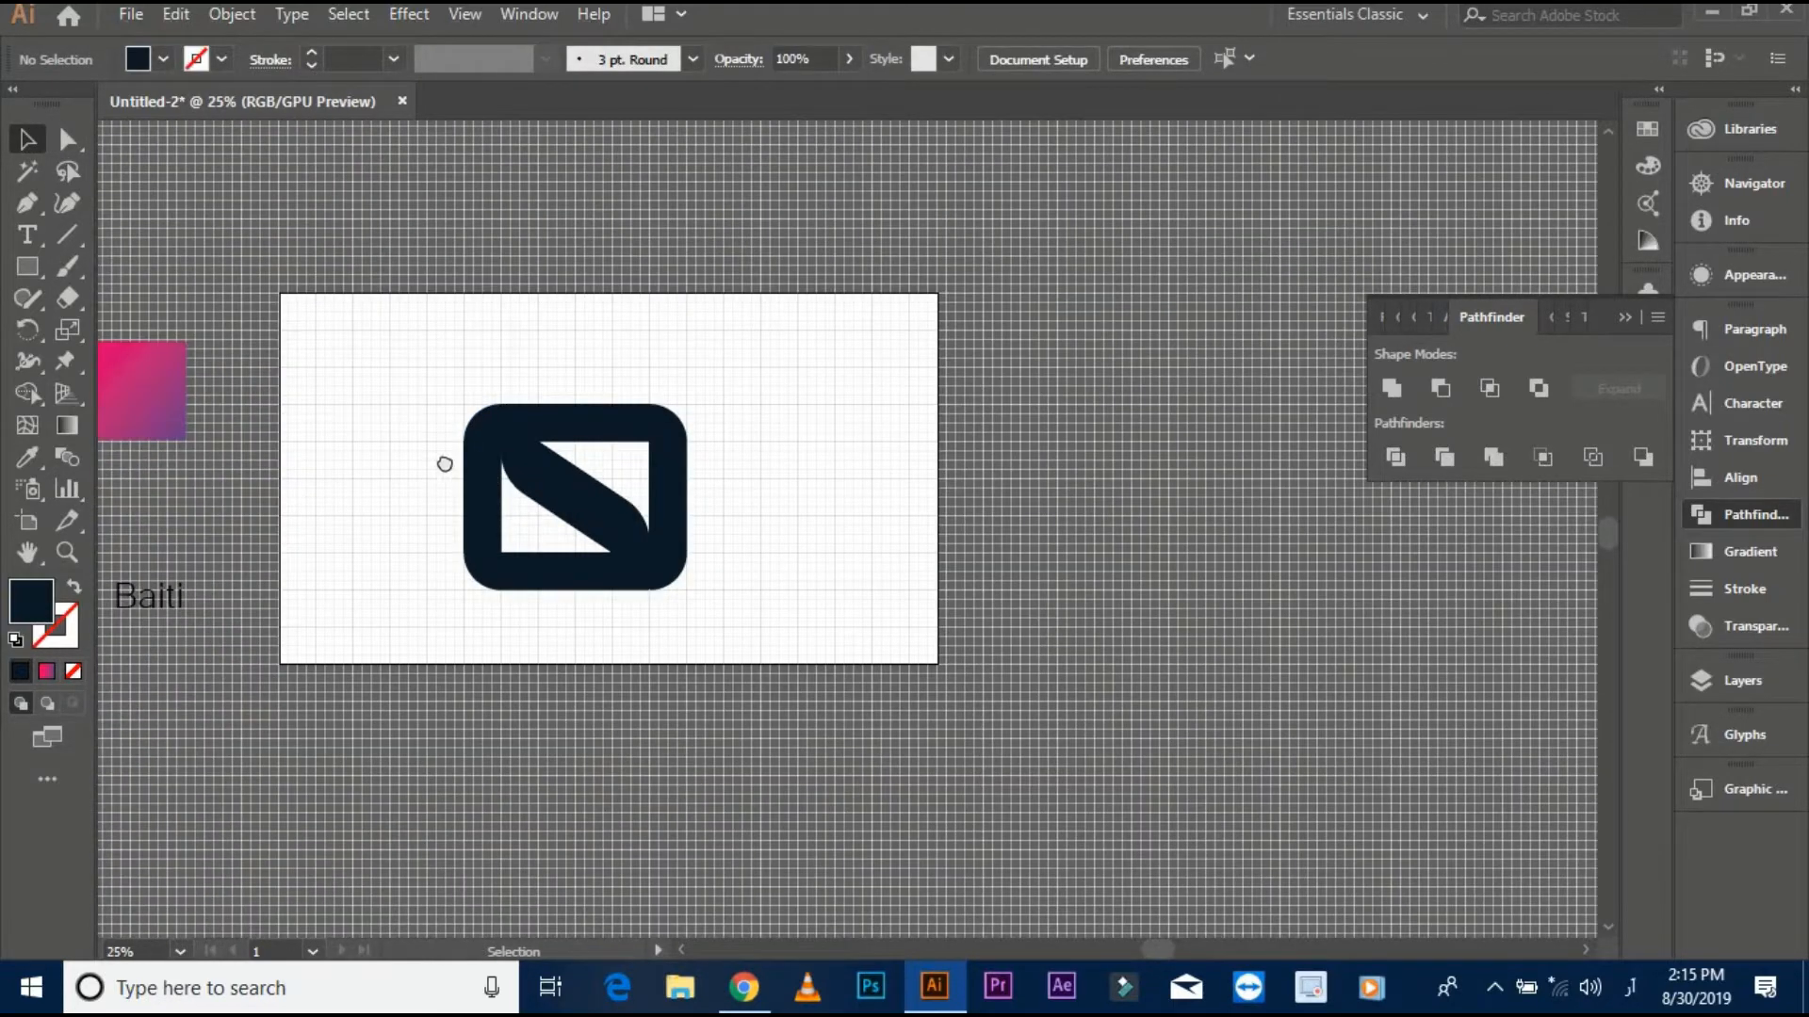
left_click_drag(443, 462, 560, 447)
right_click(456, 342)
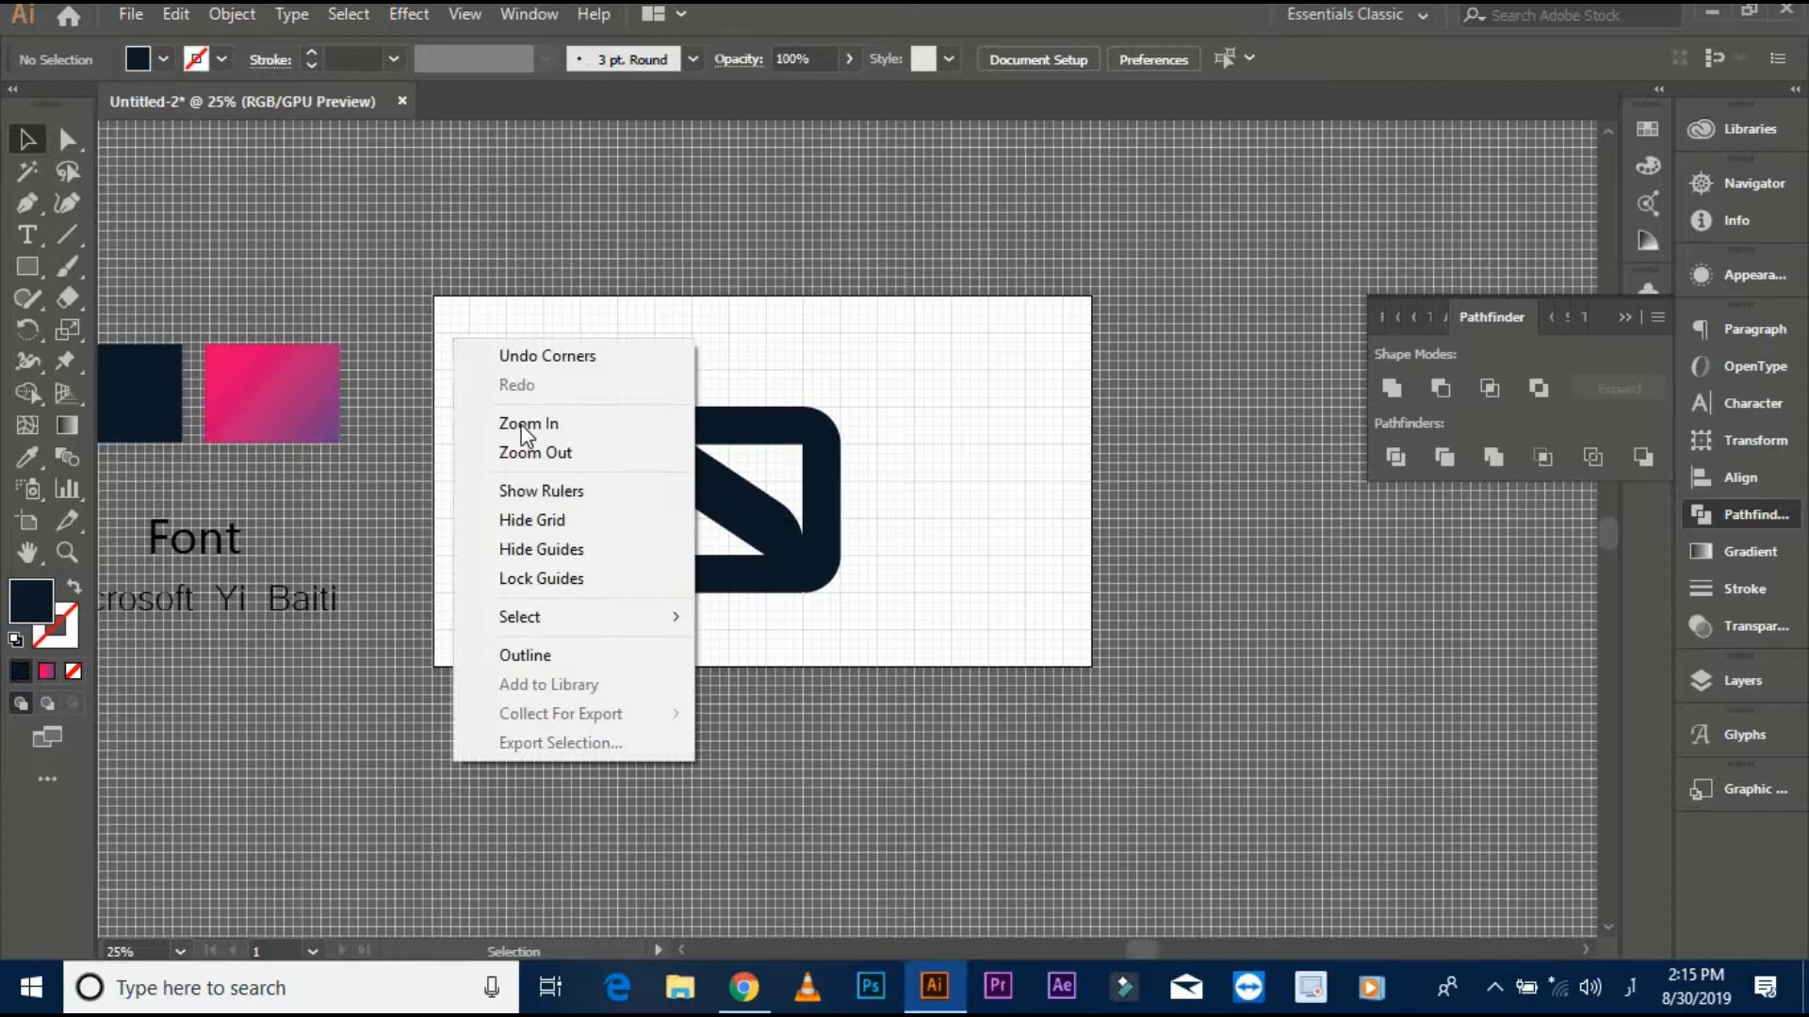
left_click(524, 520)
- Move the logo off the artboard to its right and draw a dark navy background rectangle covering the whole artboard
left_click_drag(698, 478, 1325, 534)
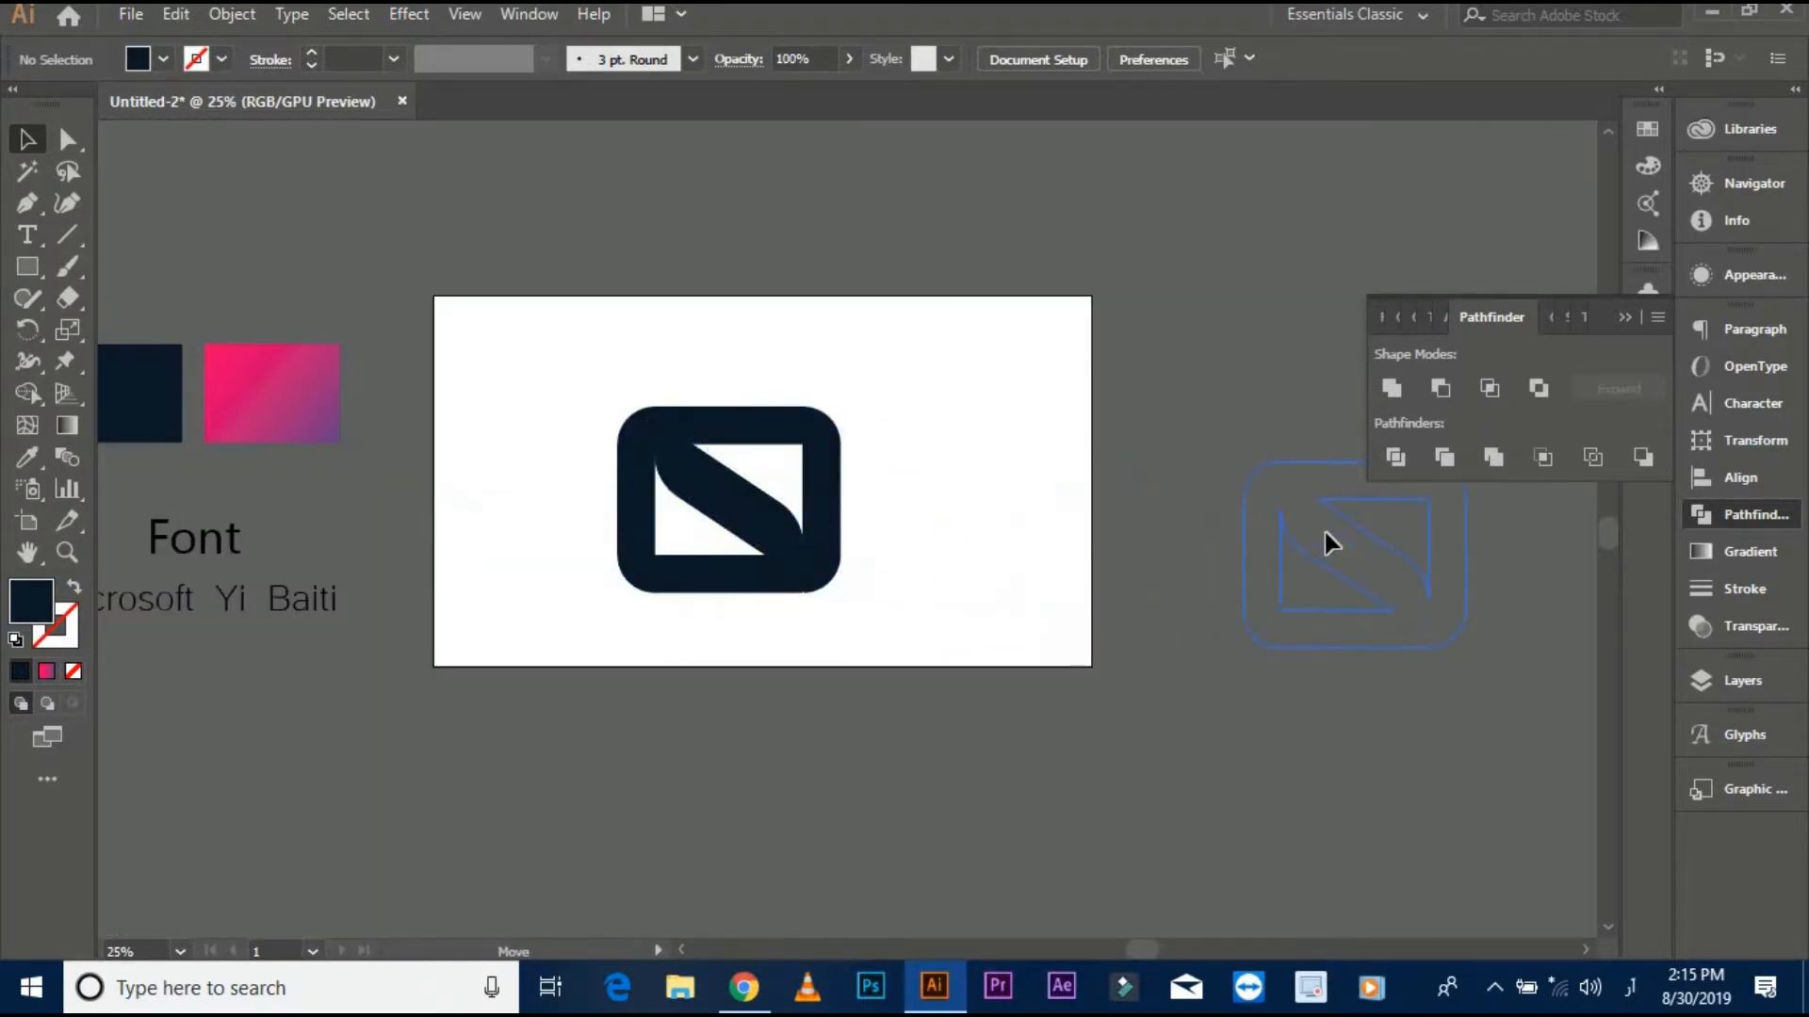
left_click(34, 269)
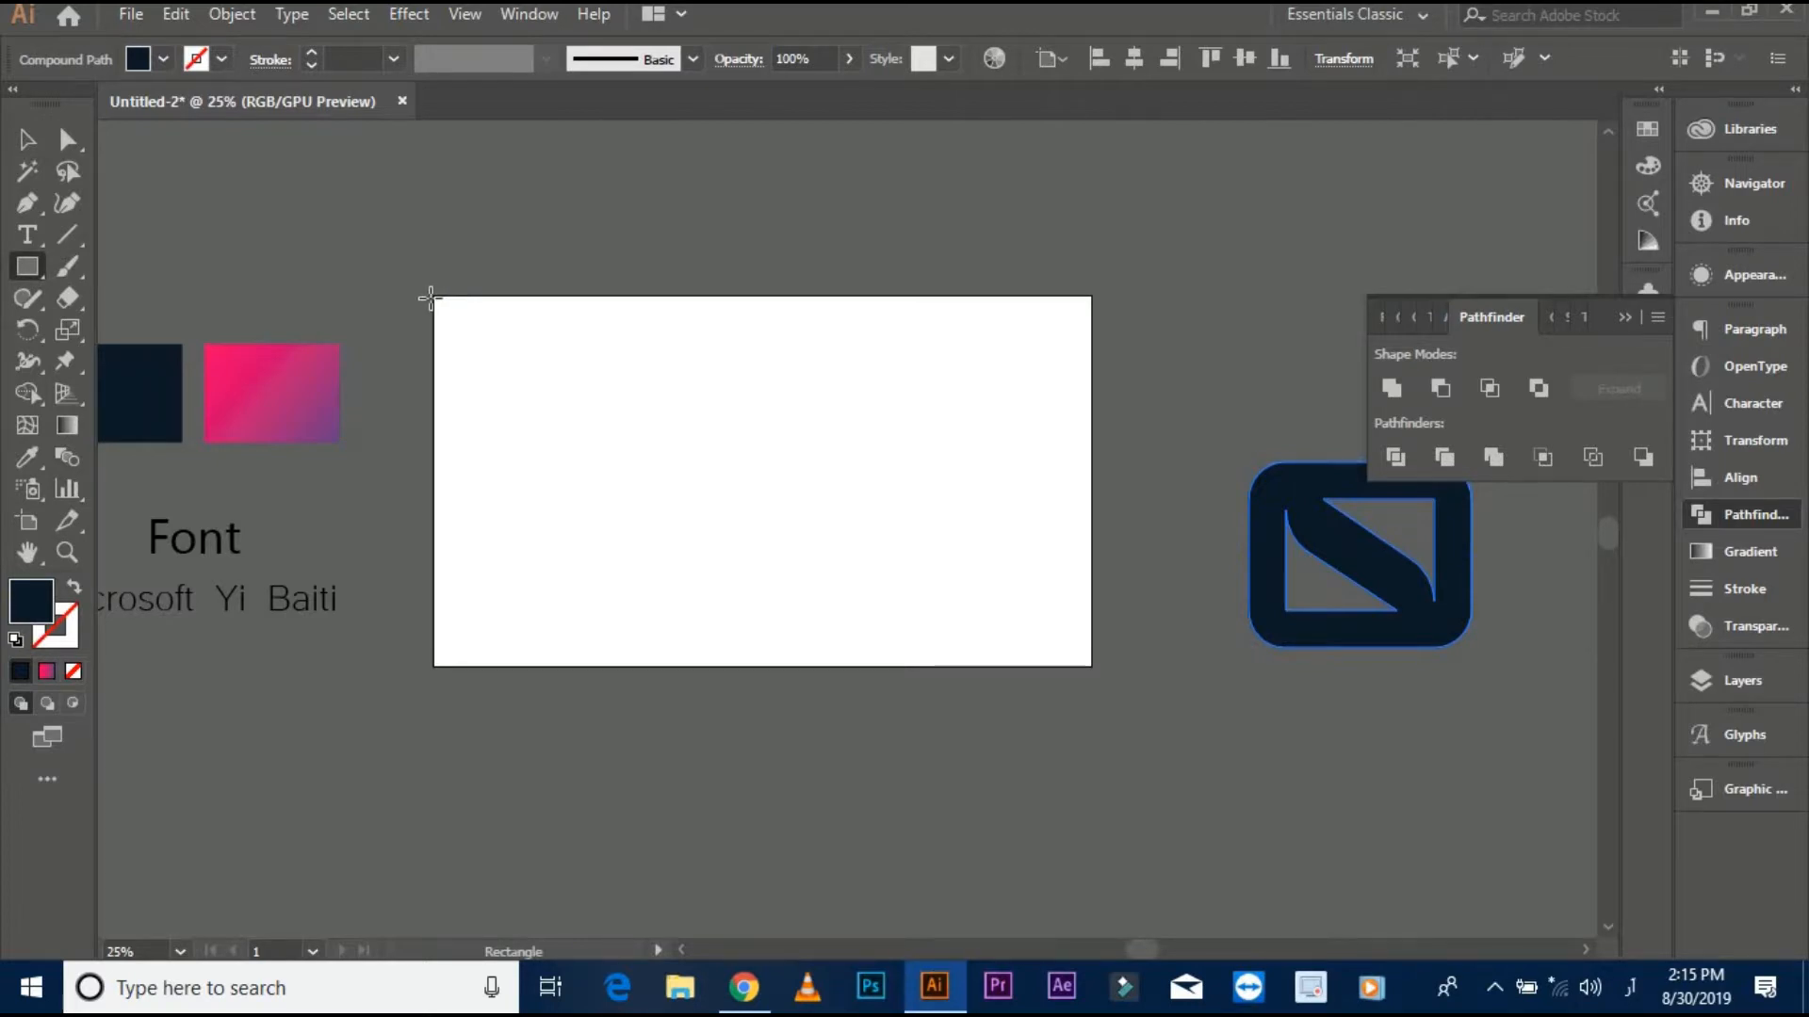
left_click_drag(435, 298, 1085, 665)
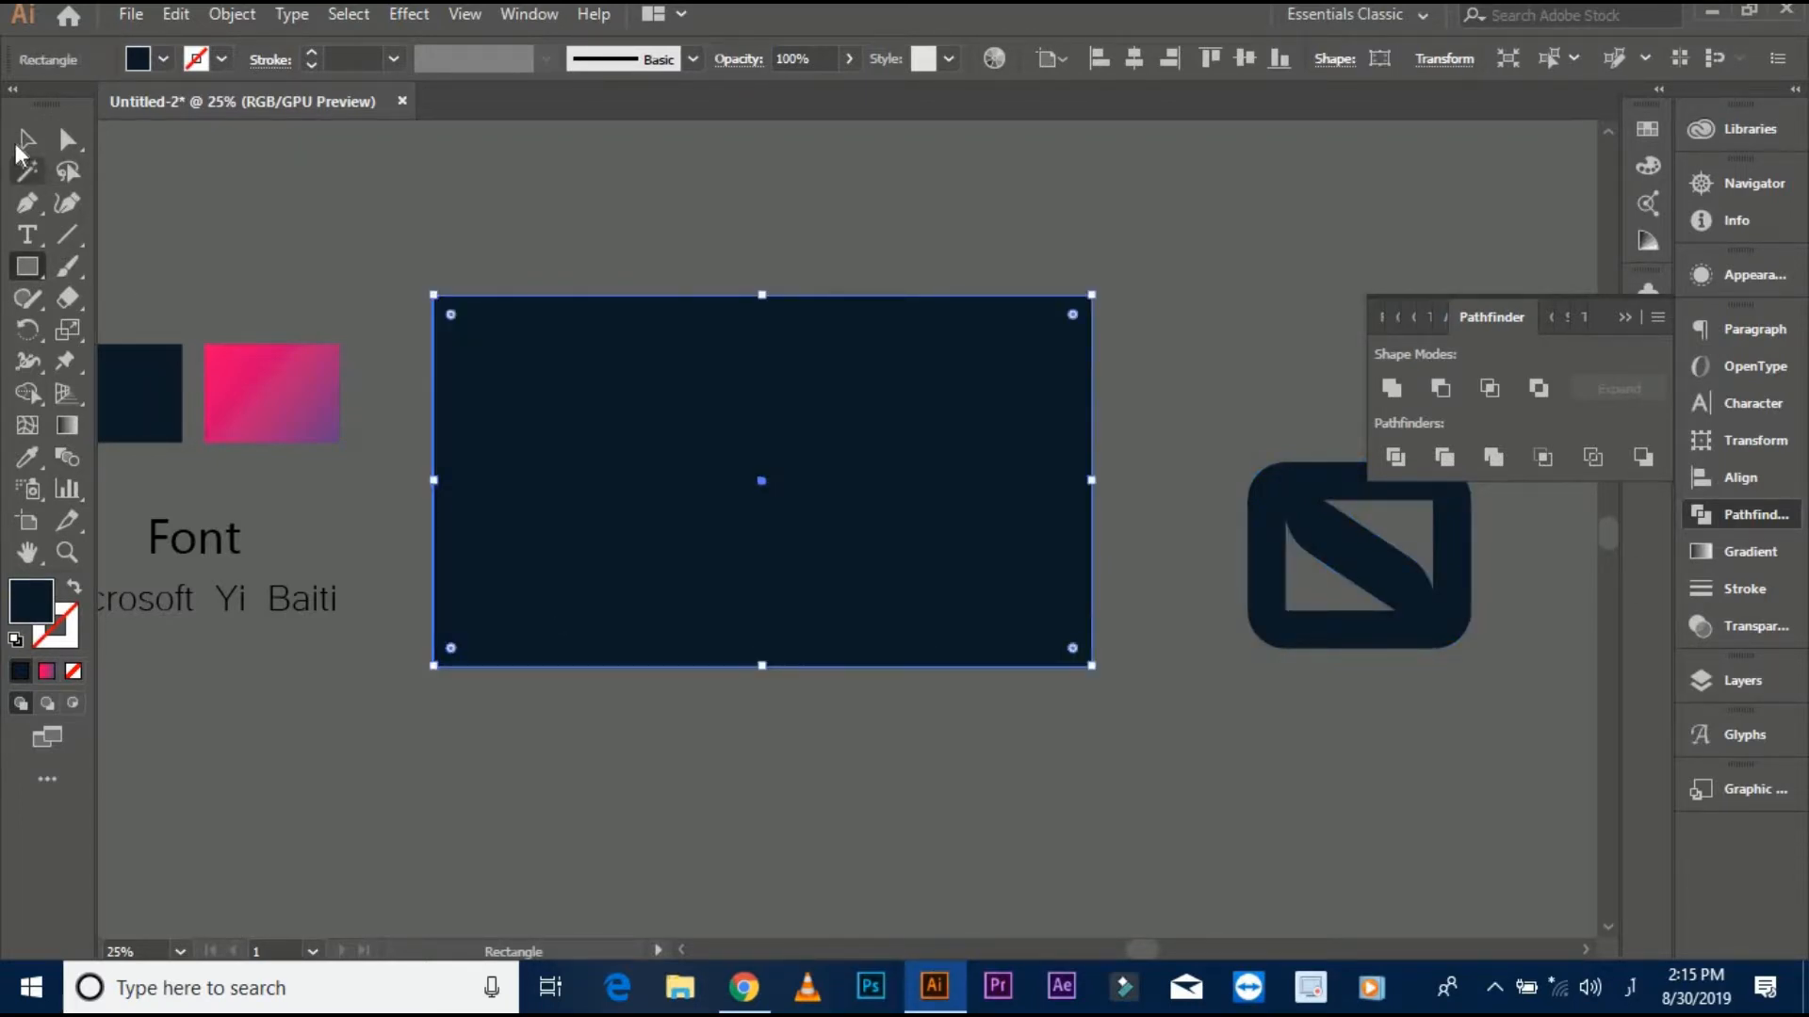
left_click(27, 139)
left_click(311, 201)
- Move the logo back onto the upper middle of the background and bring it to the front
left_click_drag(1365, 550, 743, 401)
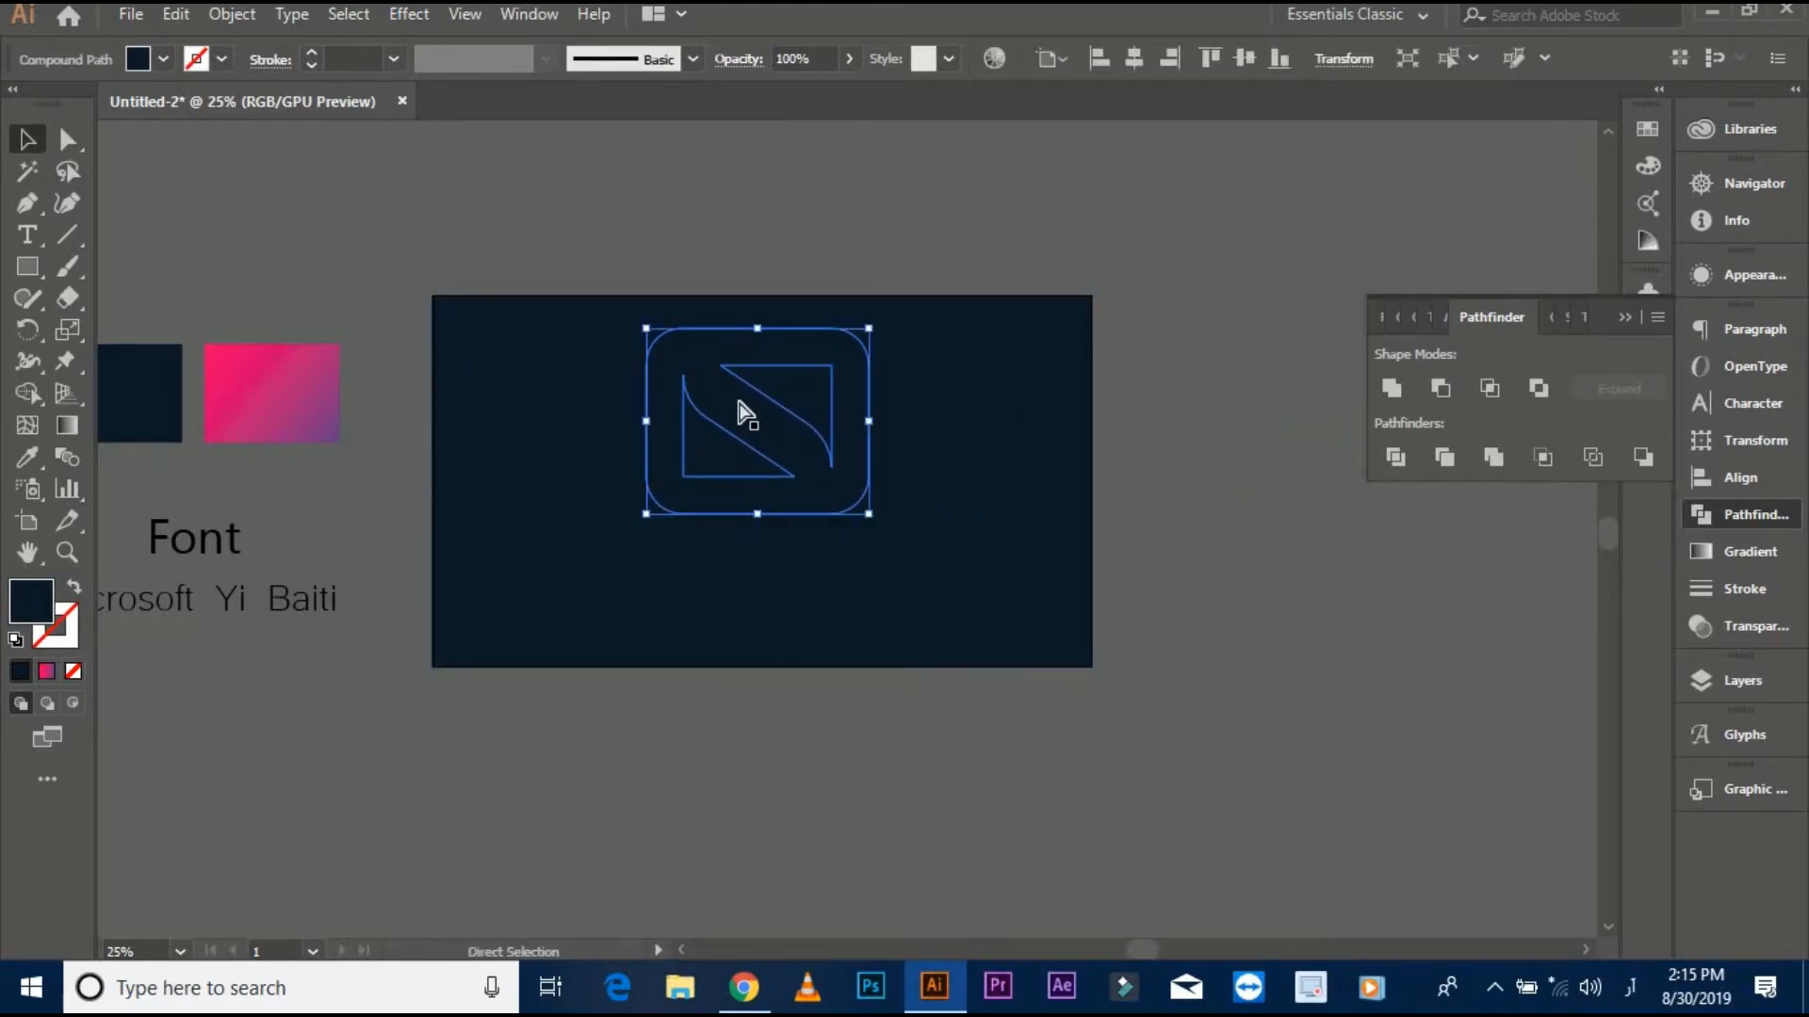
right_click(742, 401)
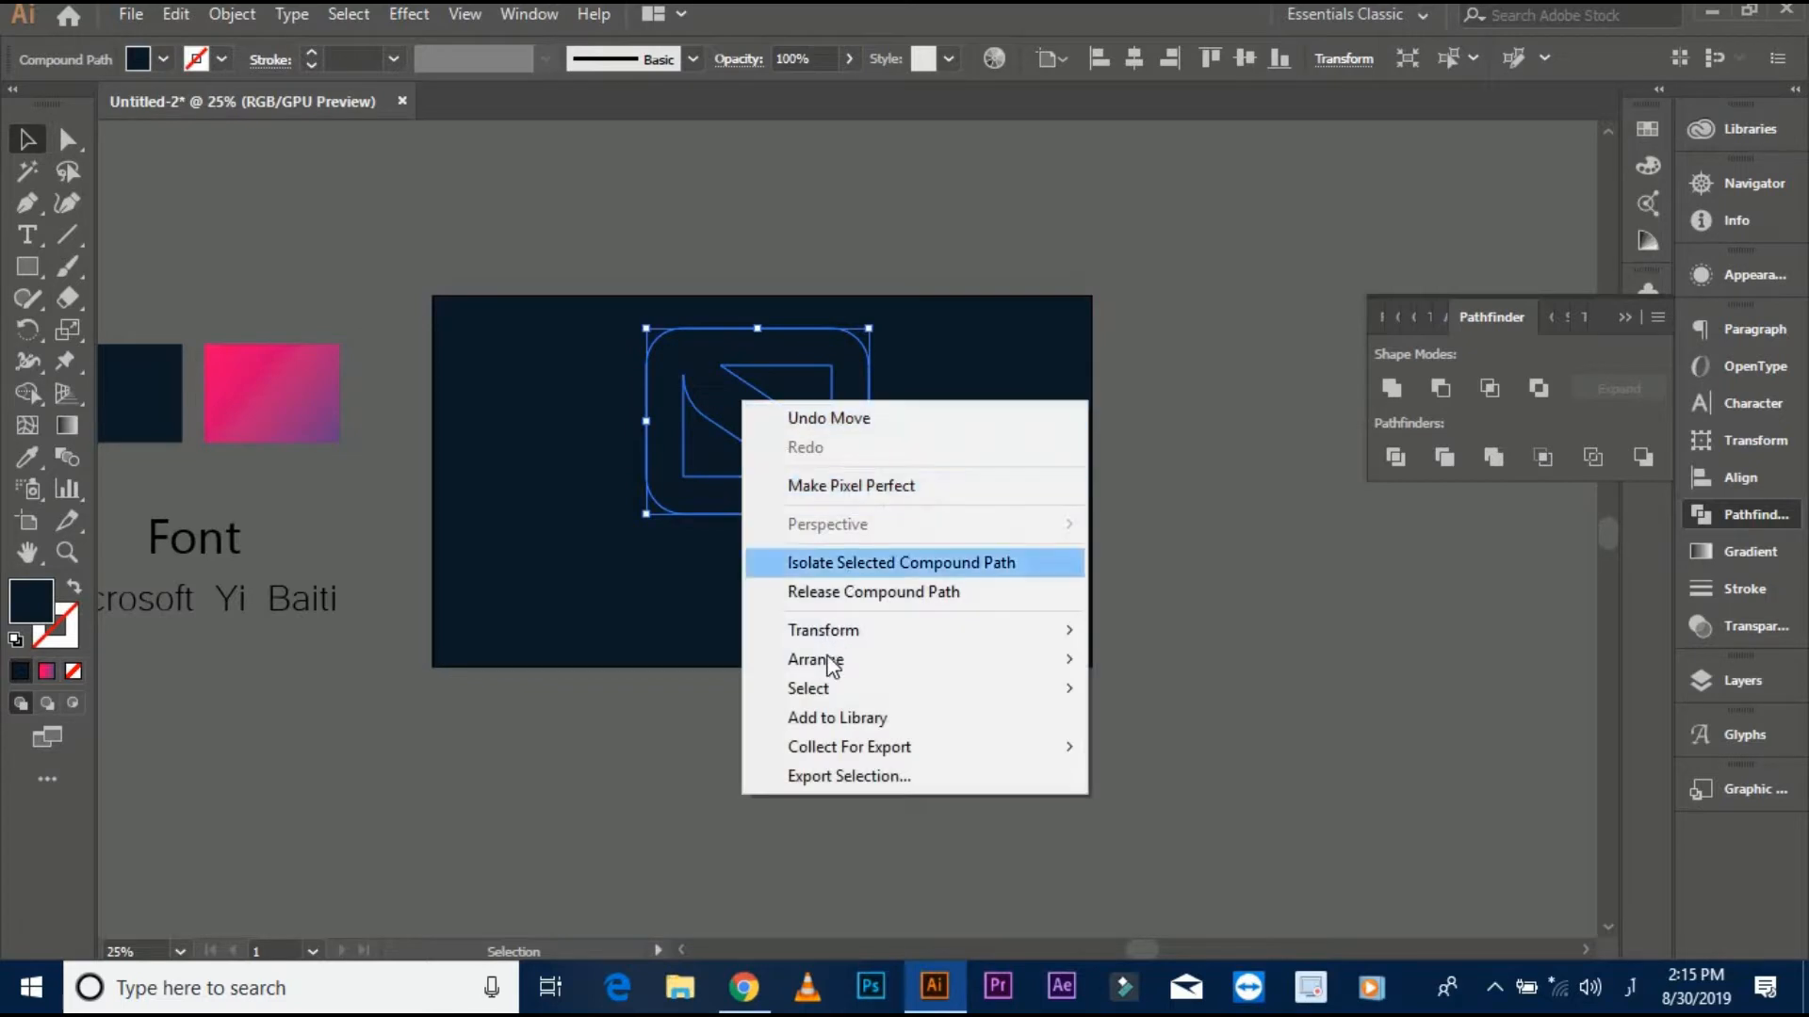
mouse_move(868, 664)
left_click(1182, 664)
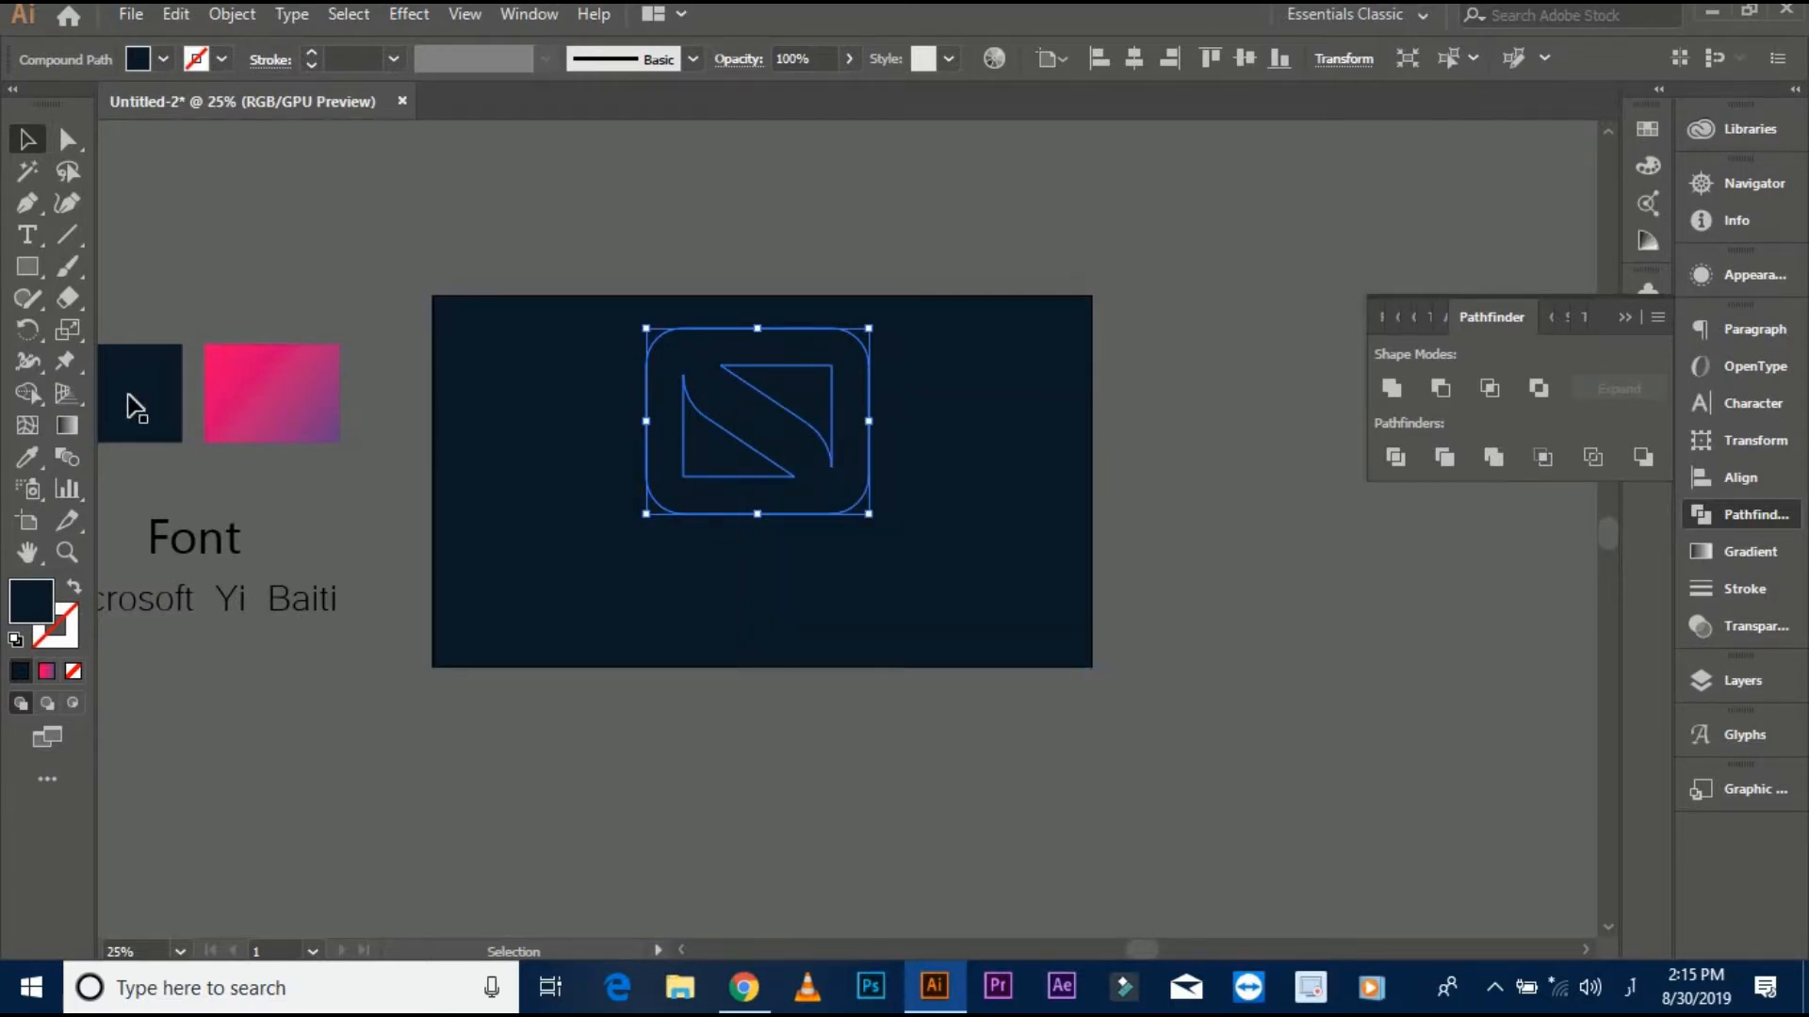
- Fill the logo with the sample's pink-to-purple gradient, run it diagonally from upper-left to lower-right corner and adjust its midpoint
left_click(28, 459)
left_click(226, 394)
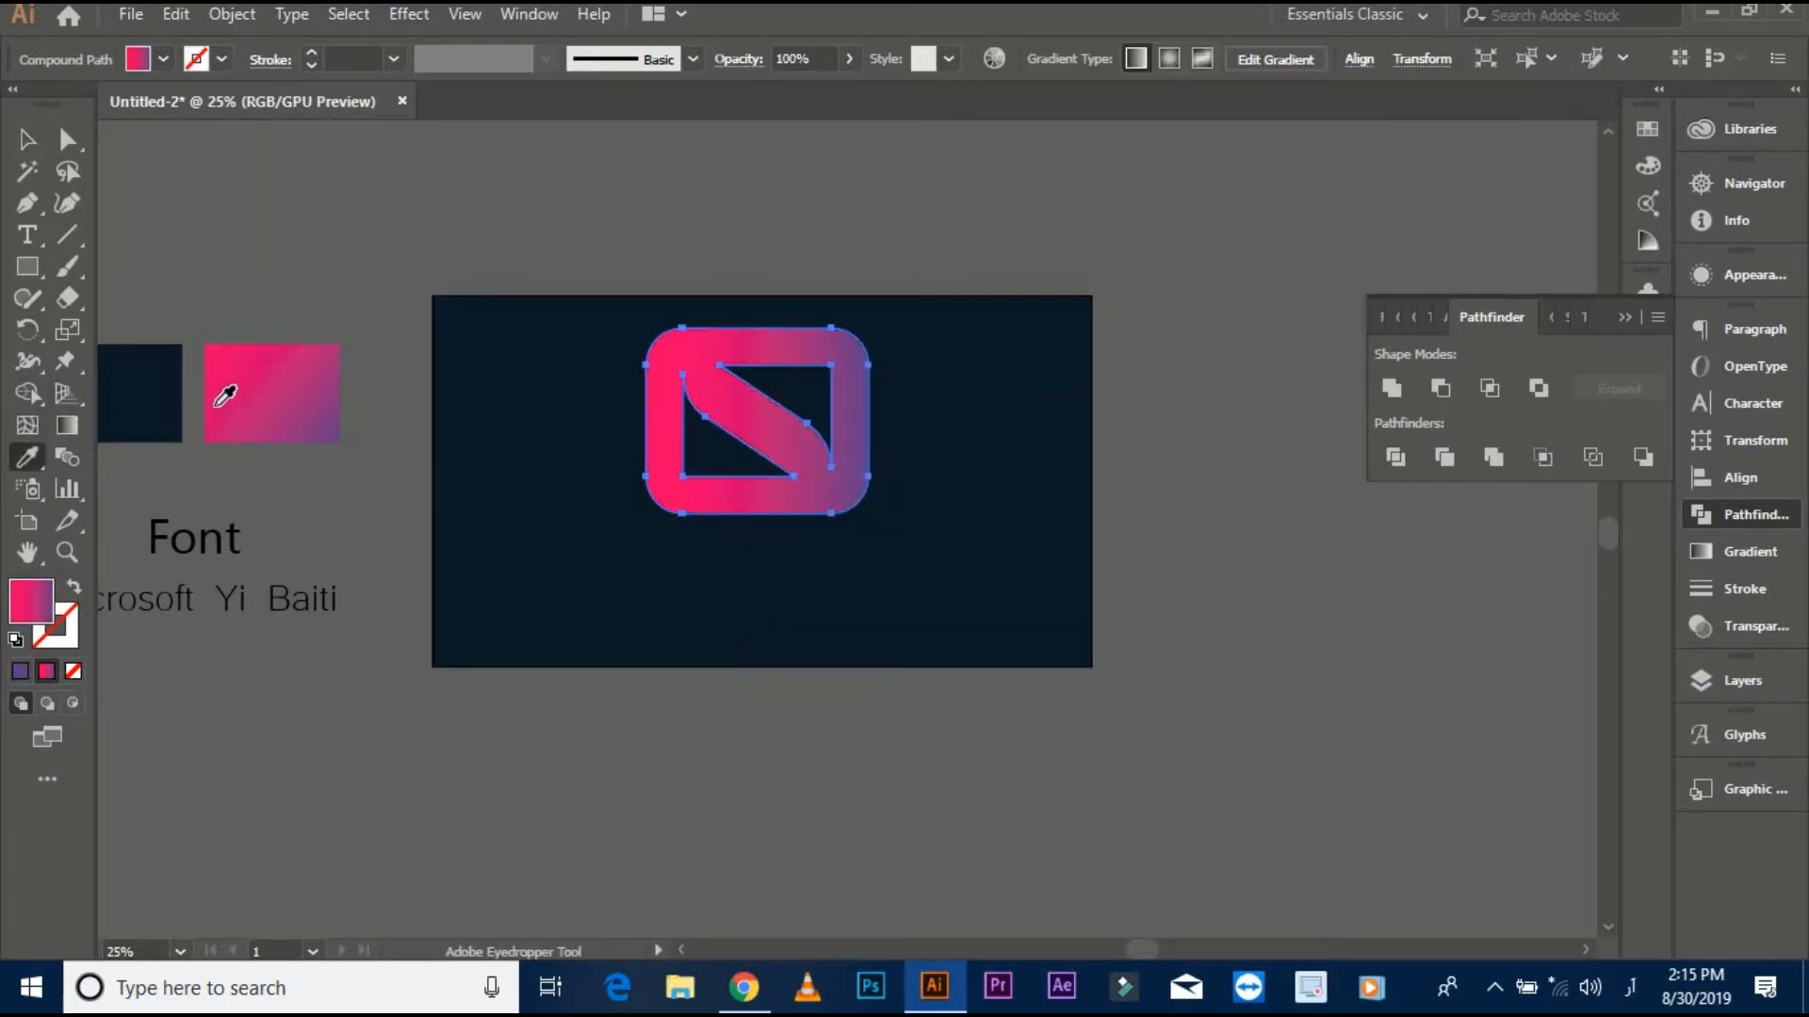
left_click(67, 425)
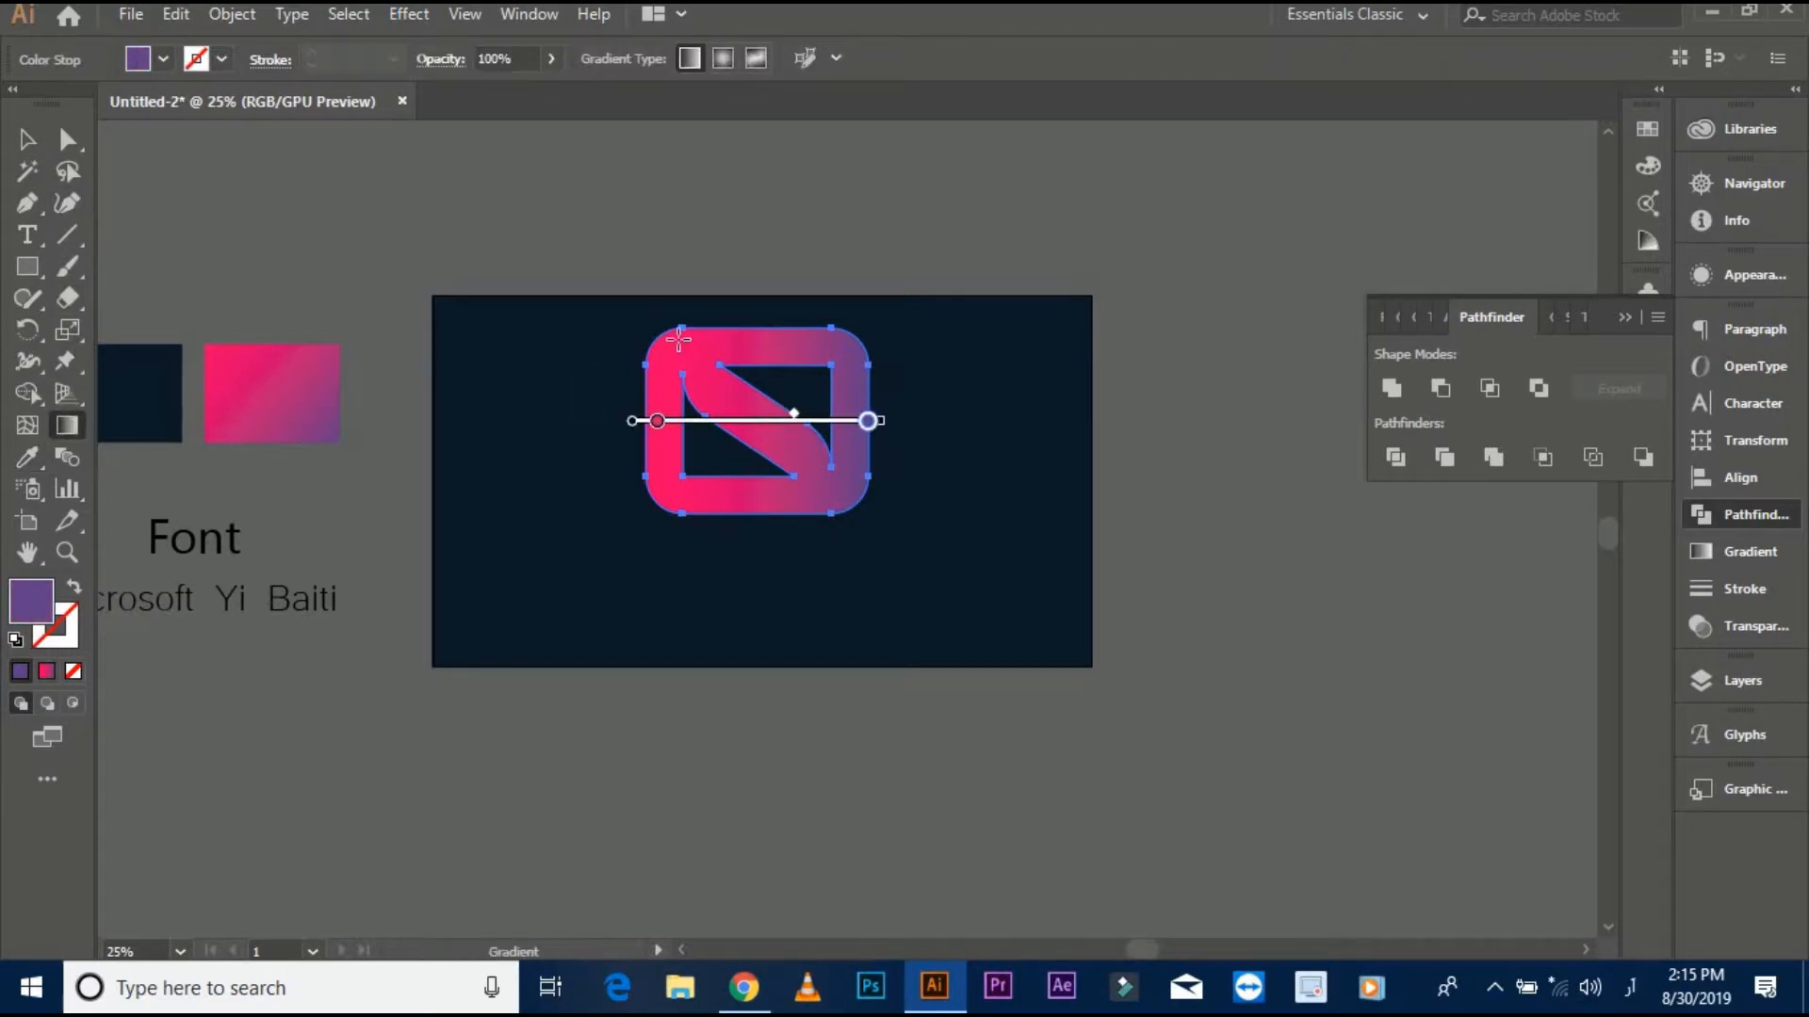
left_click_drag(643, 328, 873, 516)
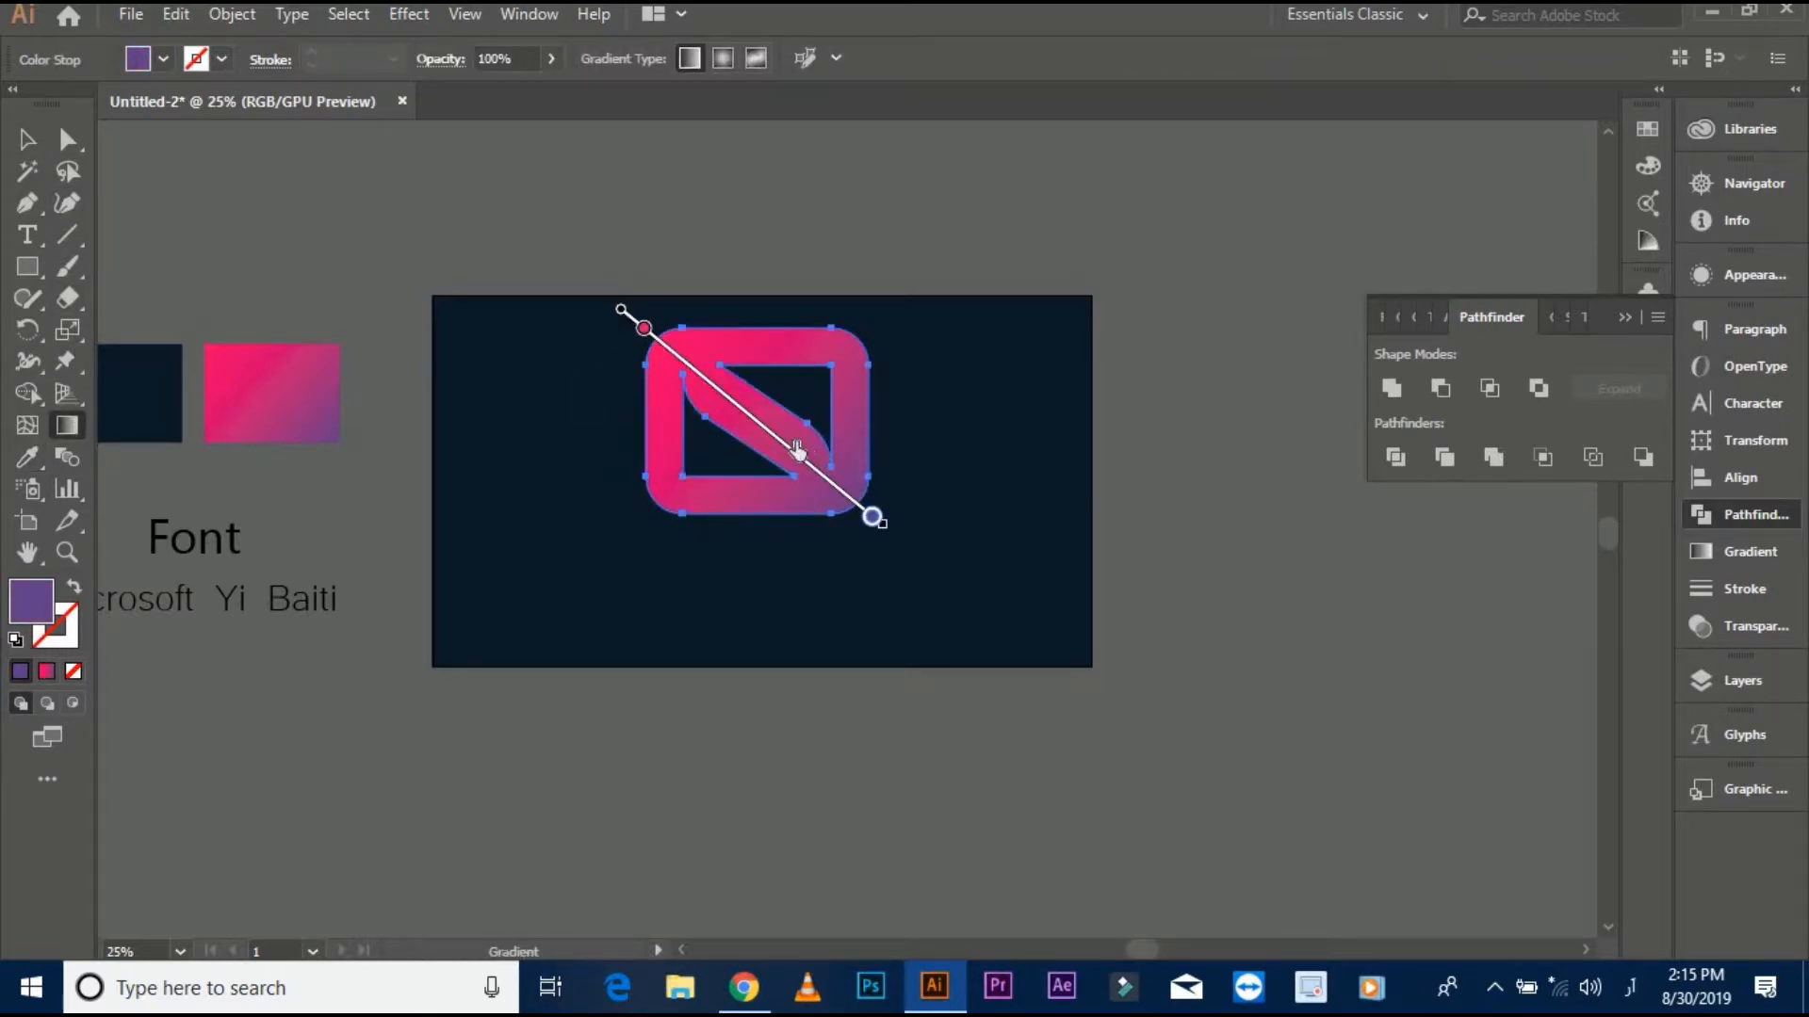
left_click_drag(798, 451, 776, 435)
- Scale the logo down proportionally to about 80% in the upper middle of the artboard and deselect it
left_click(29, 141)
left_click(584, 377)
left_click(746, 428)
left_click_drag(868, 514, 825, 476)
left_click(569, 260)
scroll(703, 426, "up", 1)
left_click_drag(610, 431, 655, 434)
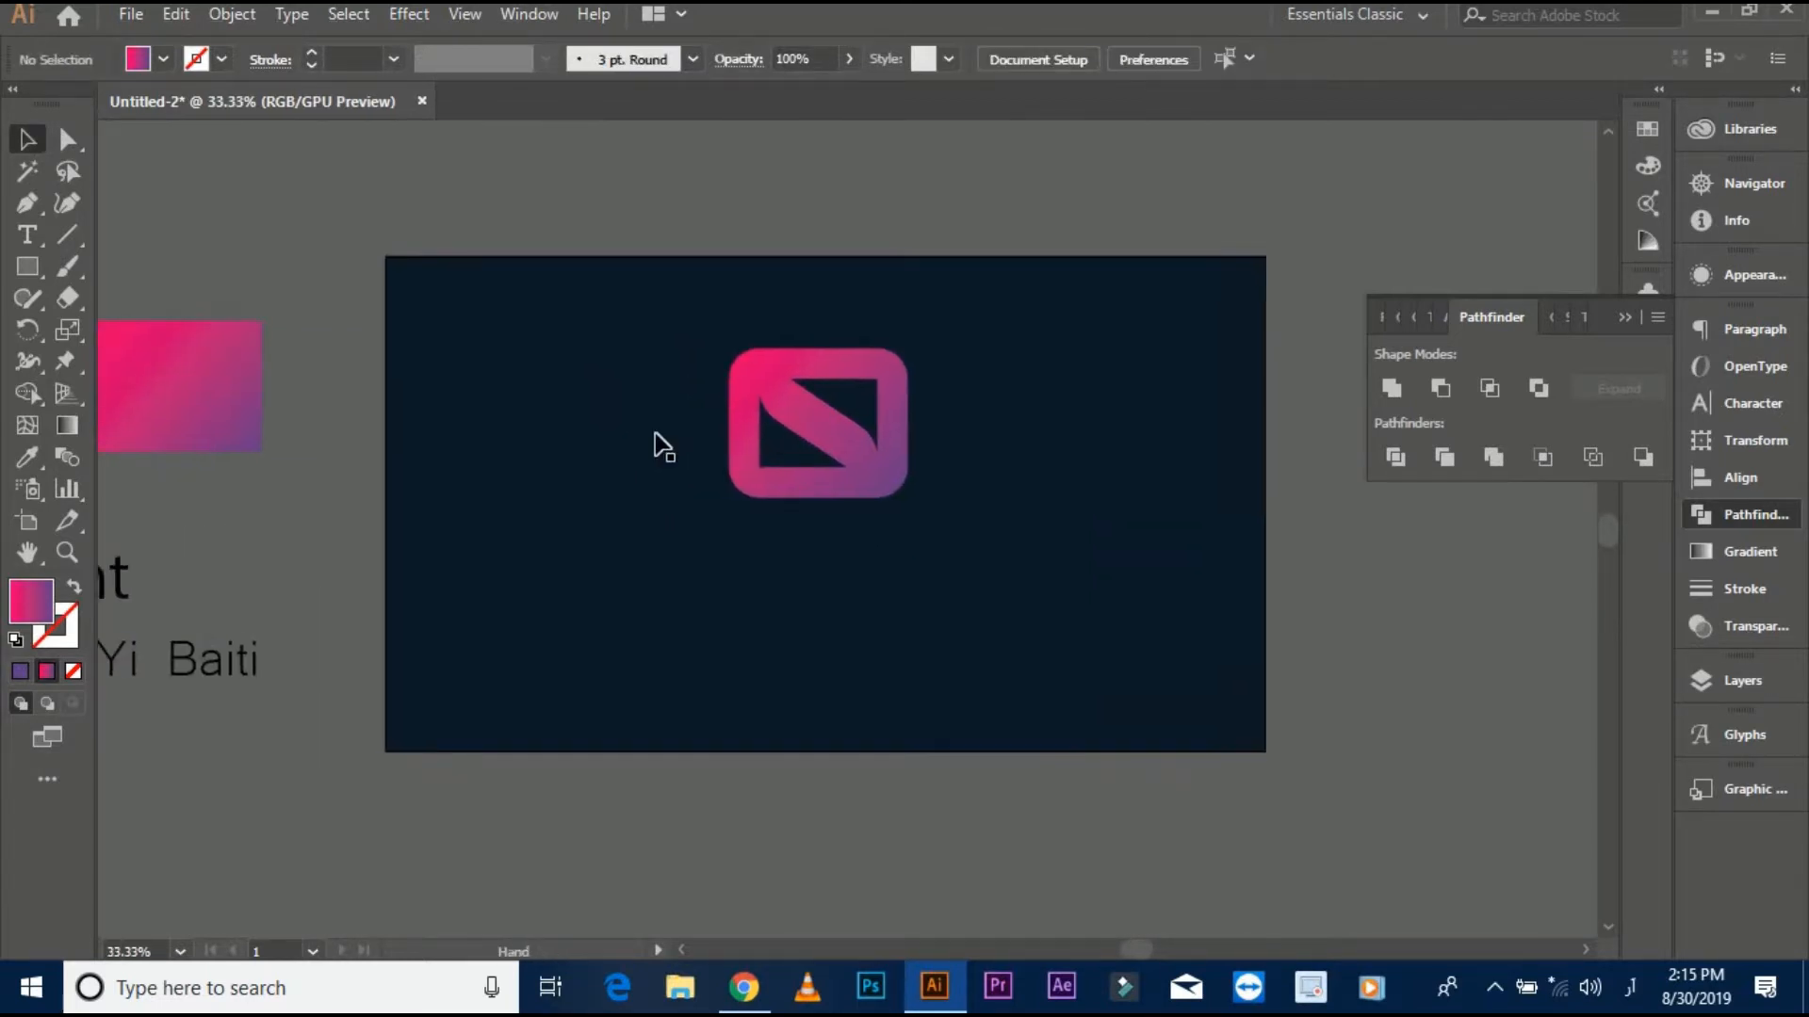
left_click(444, 363)
left_click(326, 317)
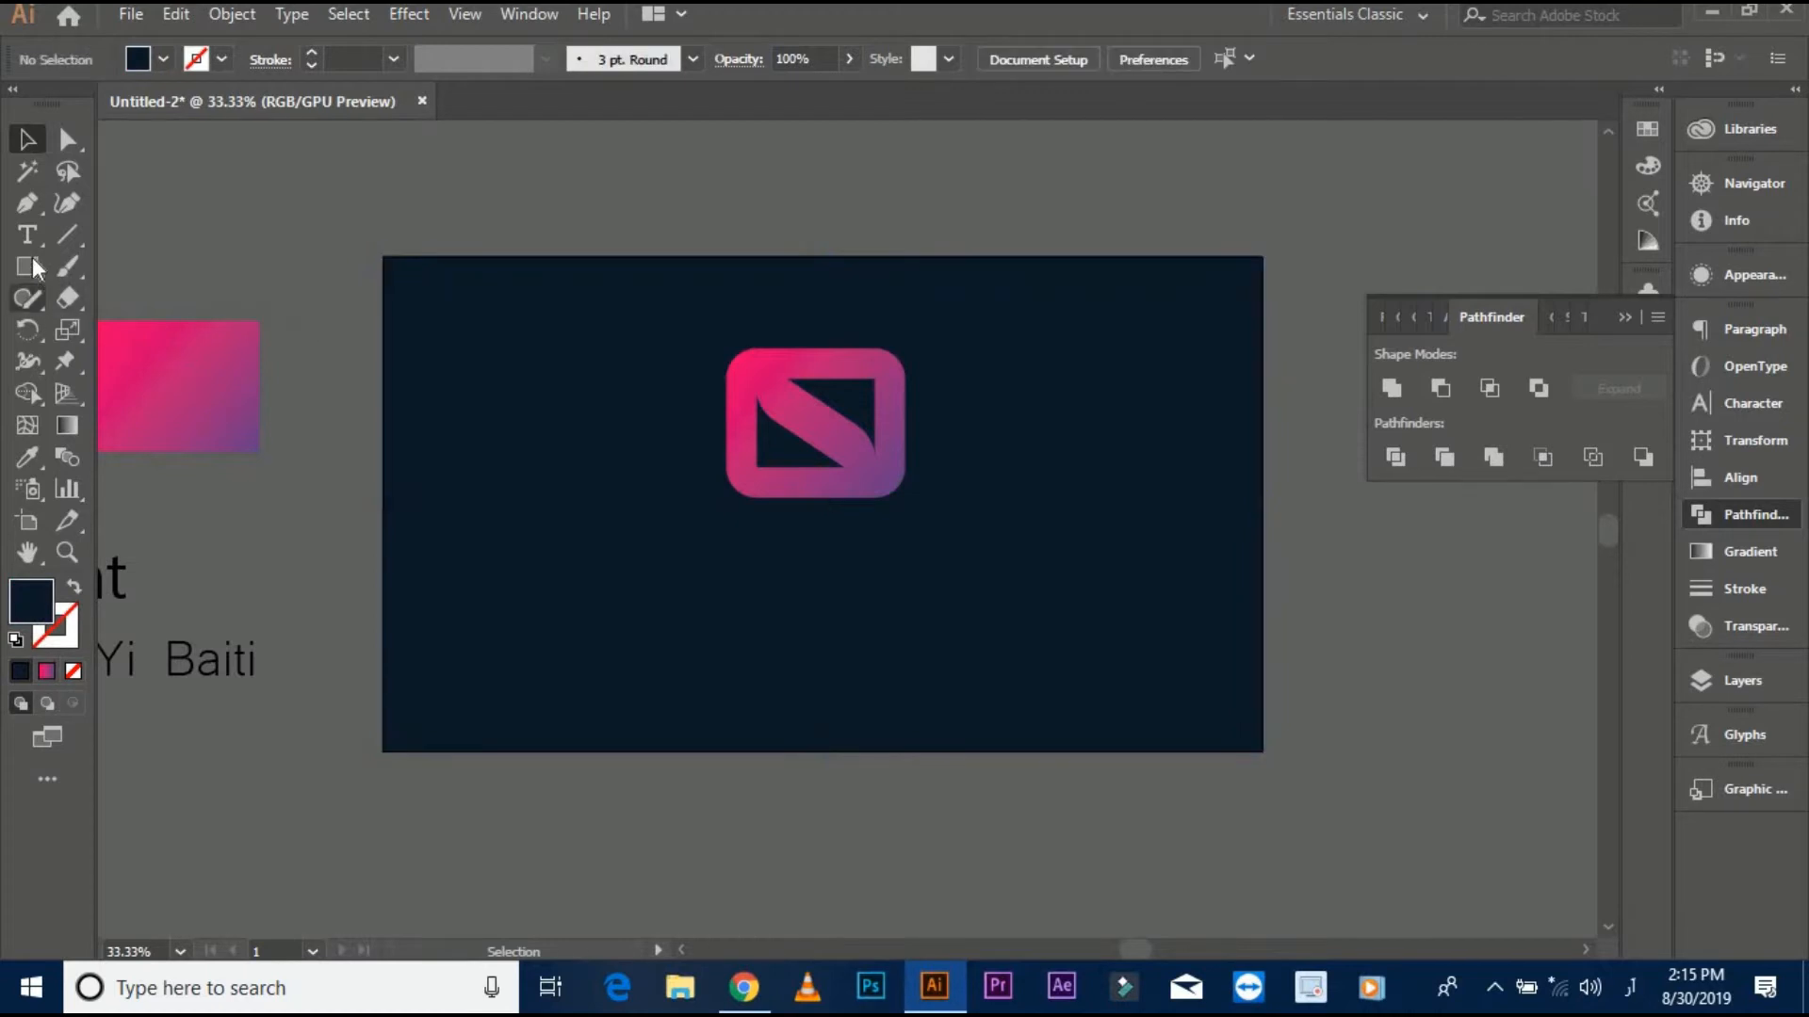
- Switch the keyboard input to English (United States) and add the text "Social" below the logo
left_click(27, 235)
left_click(704, 581)
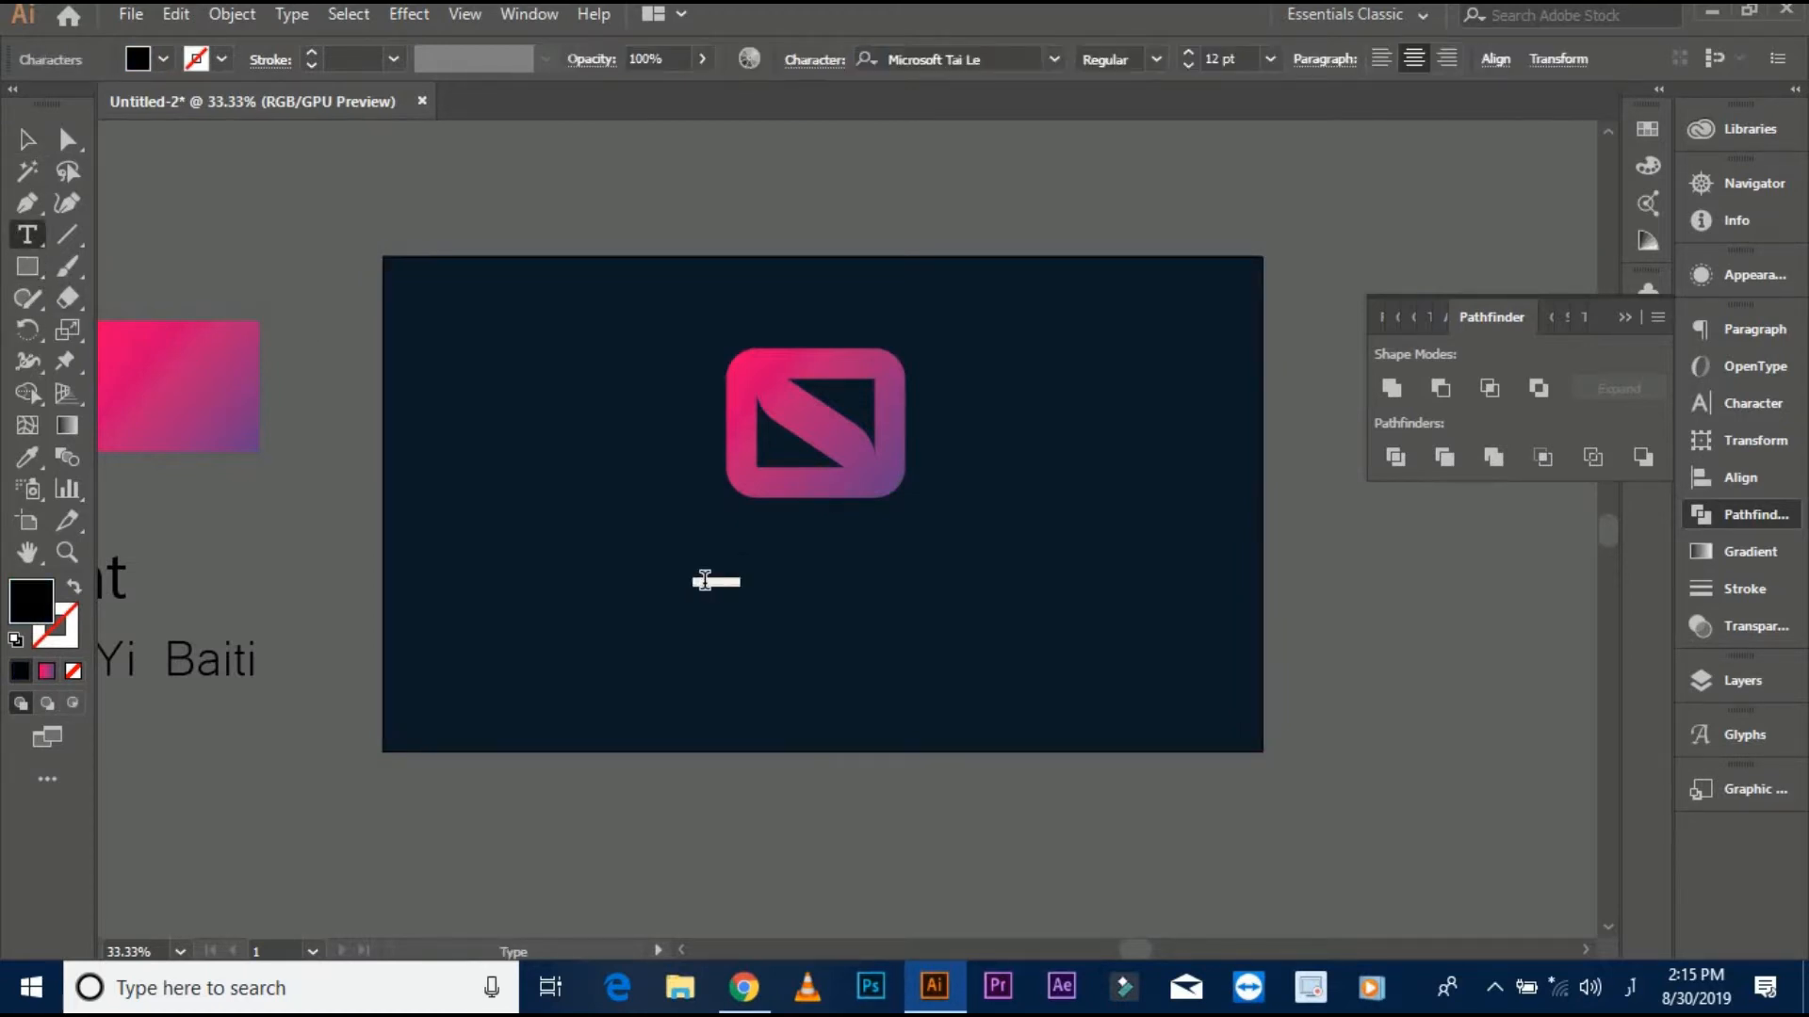
scroll(705, 581, "up", 3)
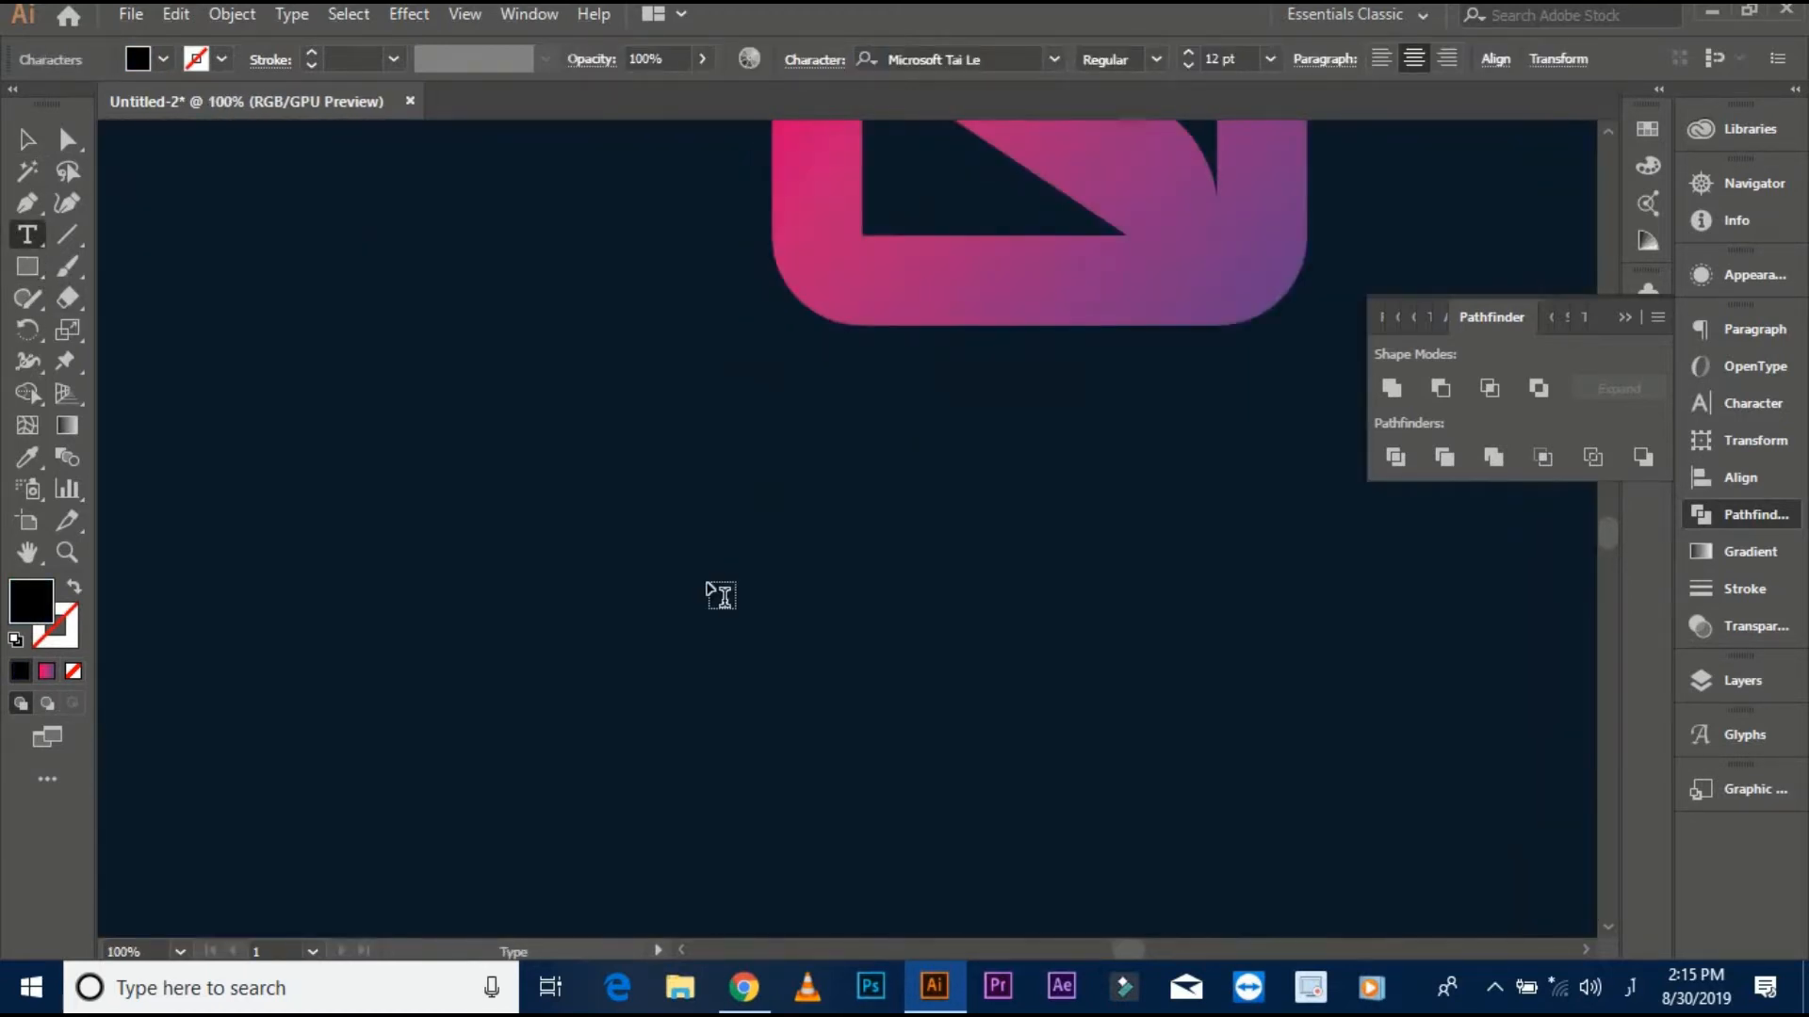
left_click(1629, 986)
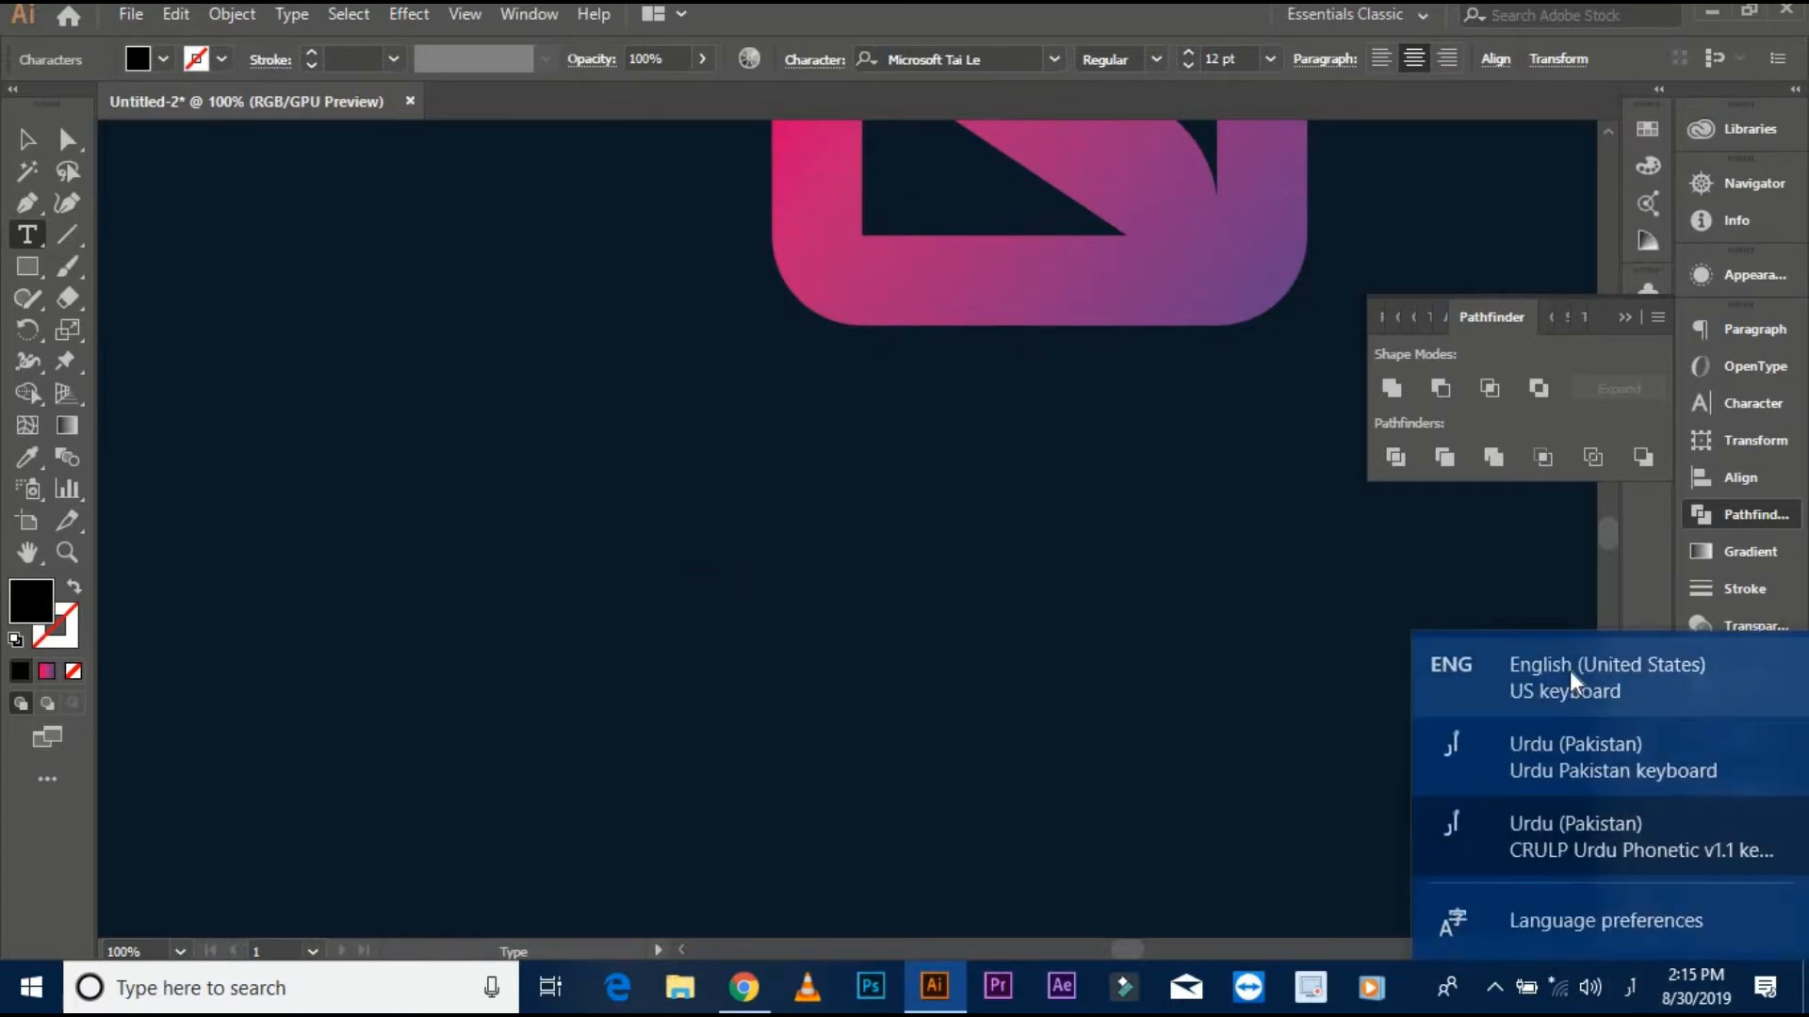
left_click(1571, 674)
type("SQUARE")
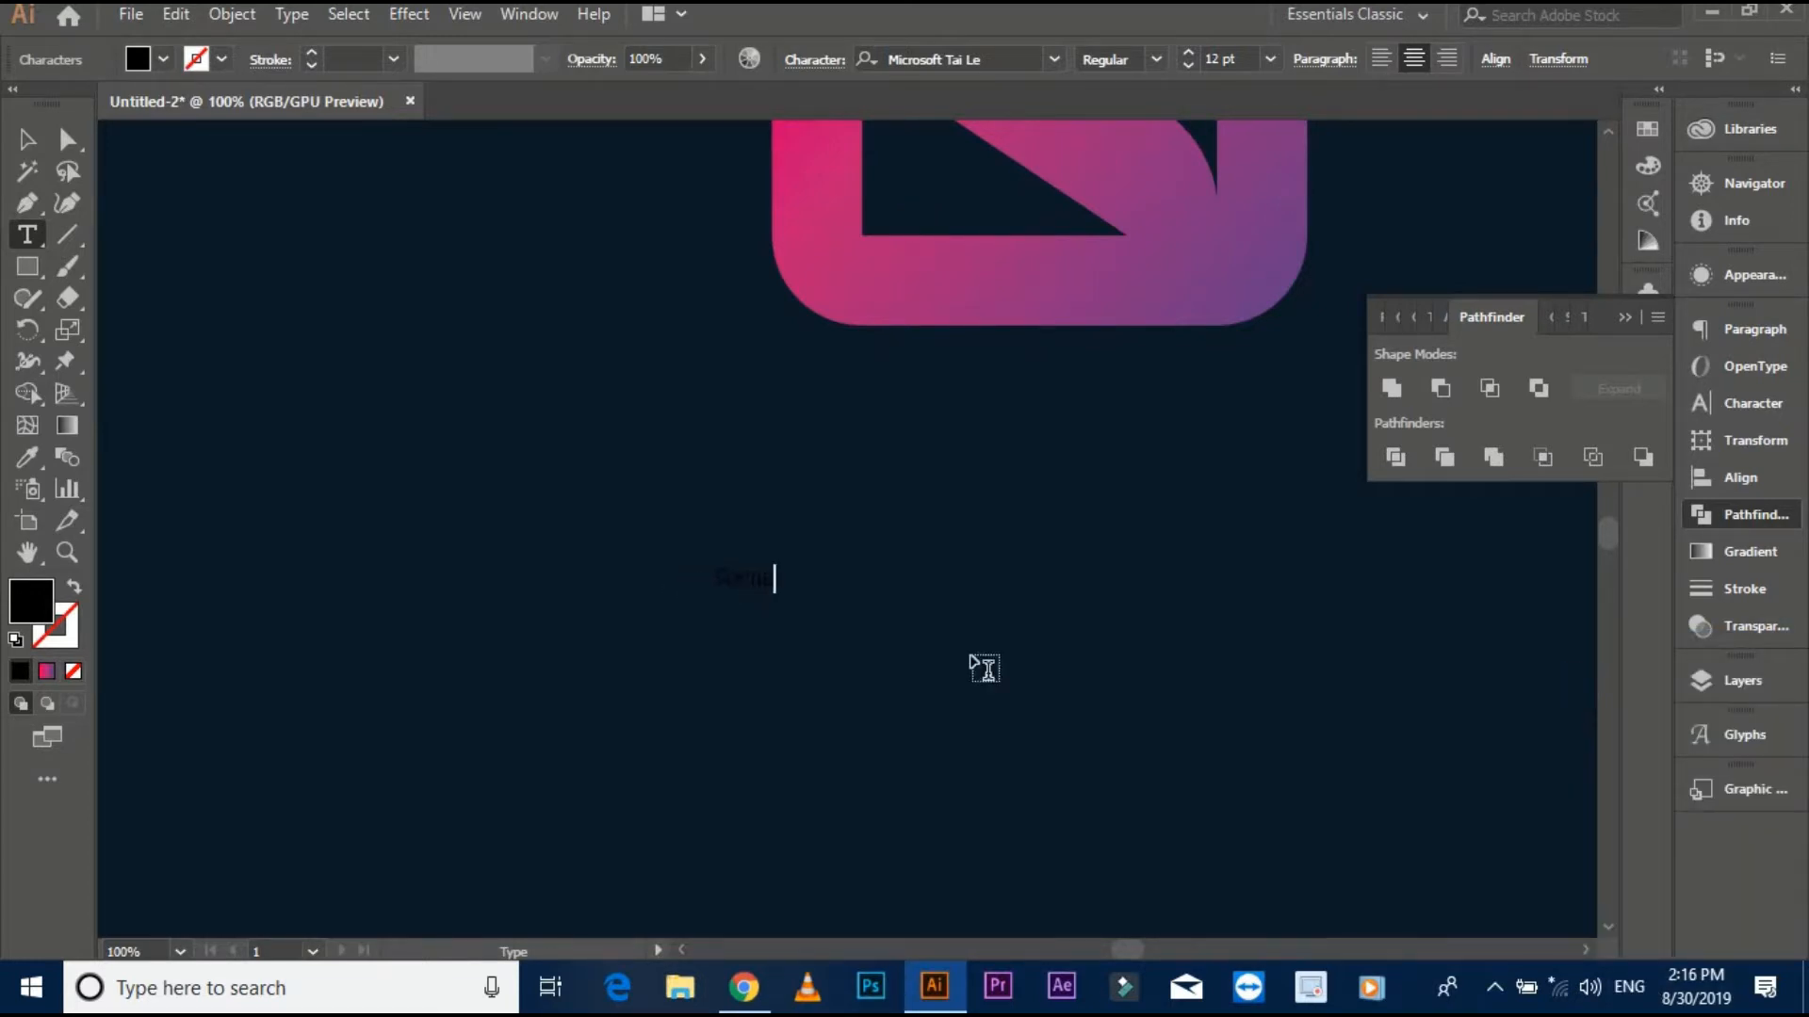
- Enlarge the "Social" text to about 58.36 pt beneath the logo and give it a white fill without stroke
left_click(28, 141)
scroll(368, 291, "down", 3)
mouse_move(525, 436)
left_mouse_down()
mouse_move(759, 613)
mouse_move(797, 596)
mouse_move(819, 546)
left_mouse_up()
left_click(15, 640)
left_click(70, 642)
left_click(74, 671)
- Set the "Social" text's tracking to 200 and scale it up to about 69.93 pt
left_click(1769, 405)
left_click(1653, 470)
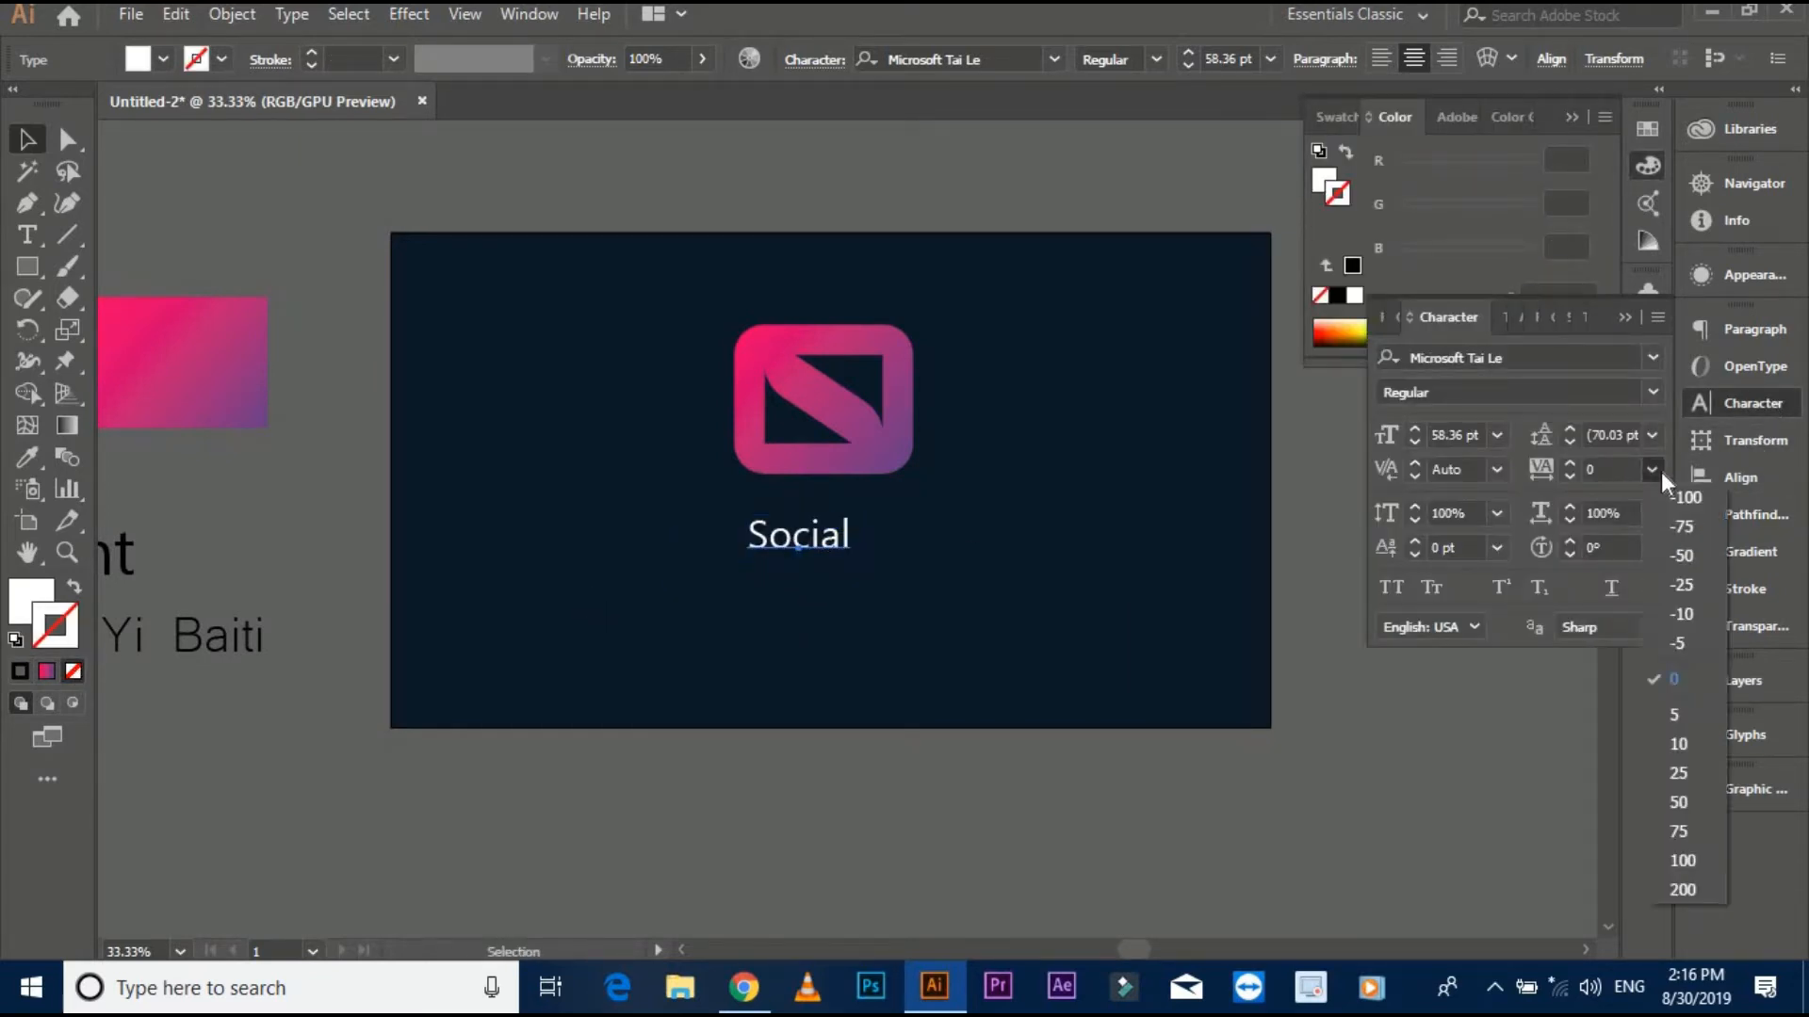
left_click(1690, 893)
left_click(870, 426)
left_click(881, 555)
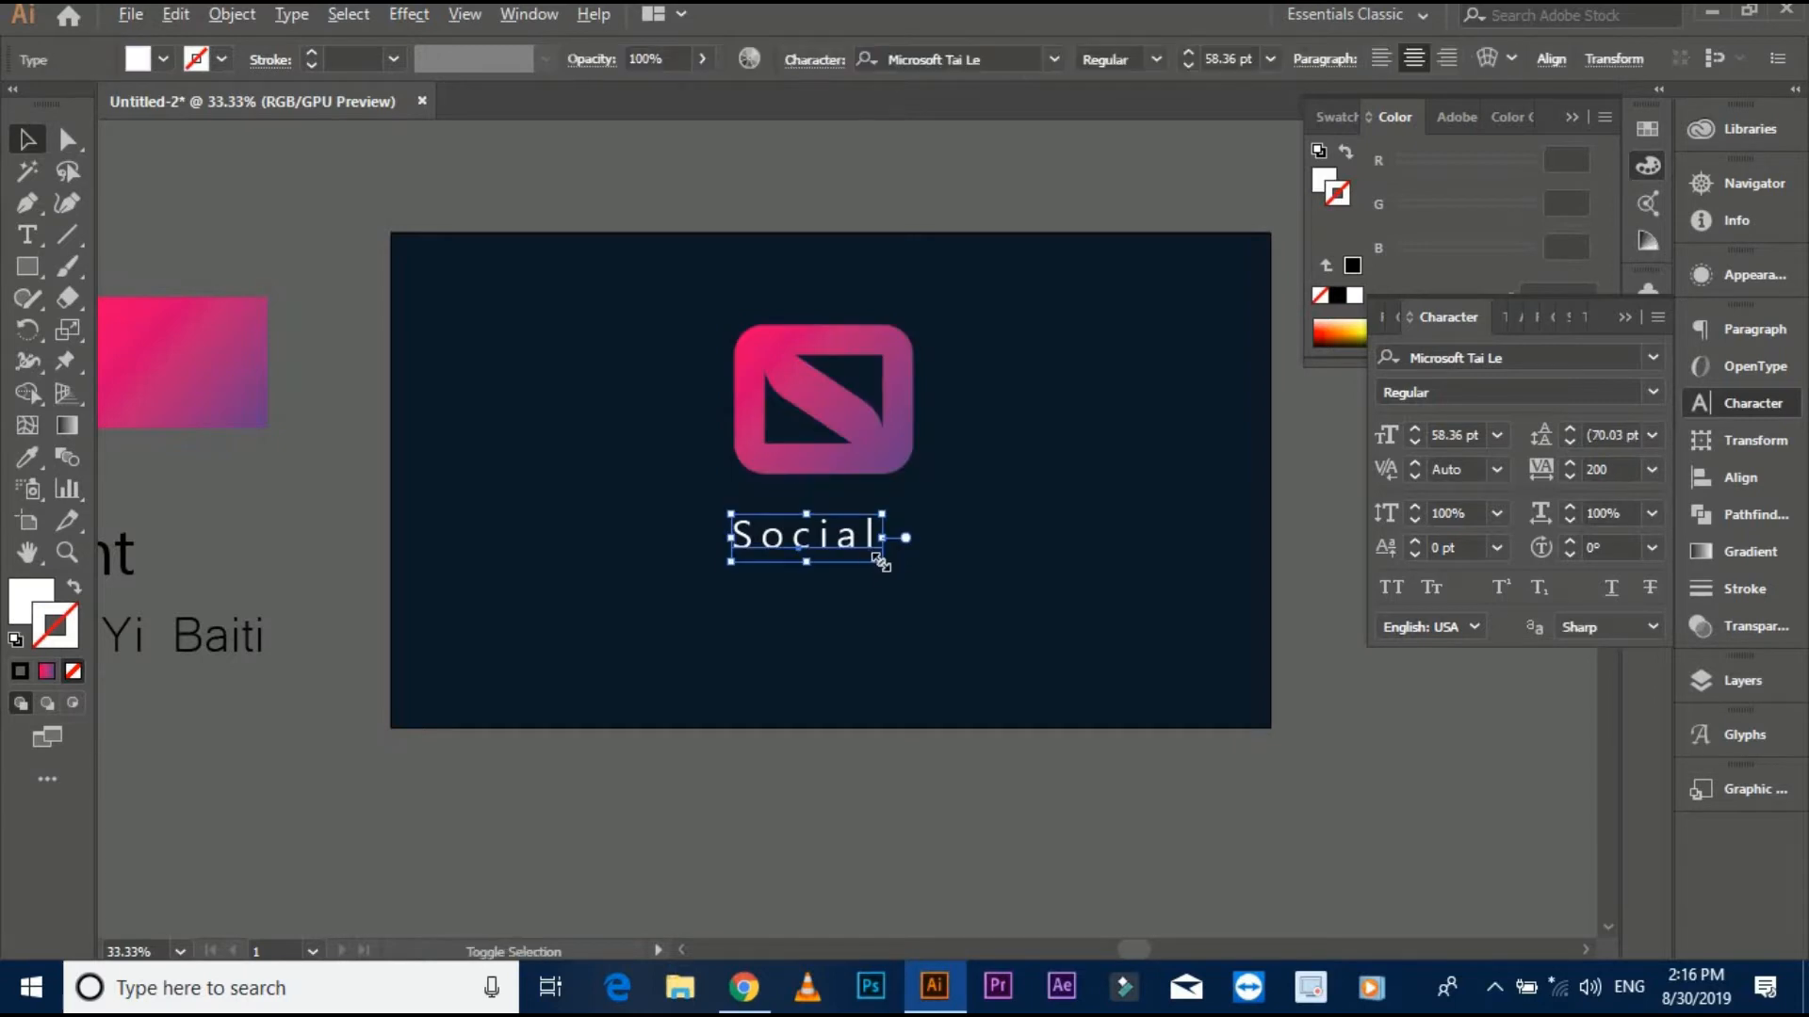
mouse_move(881, 556)
left_mouse_down()
mouse_move(912, 576)
mouse_move(898, 566)
left_mouse_up()
- Align the "Social" text to the logo's horizontal center
left_click(871, 464)
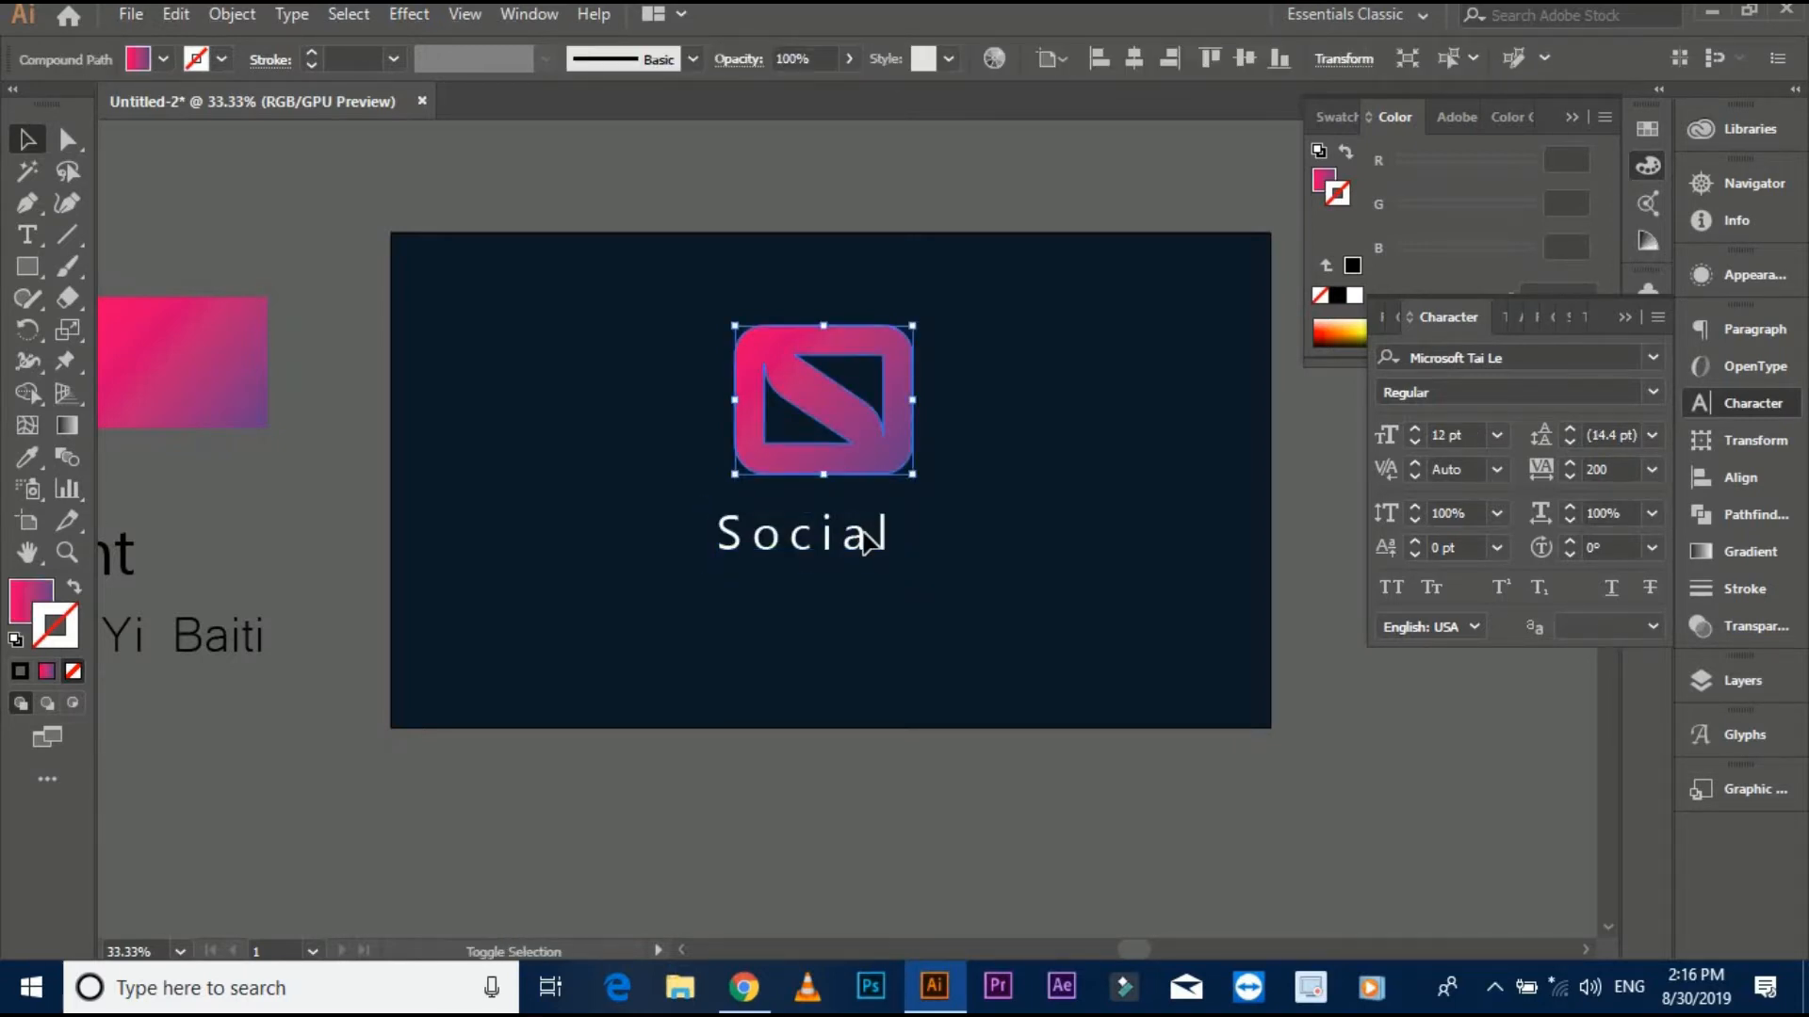
left_click(861, 537, "shift")
left_click(881, 460)
left_click(890, 58)
left_click(933, 144)
right_click(876, 563)
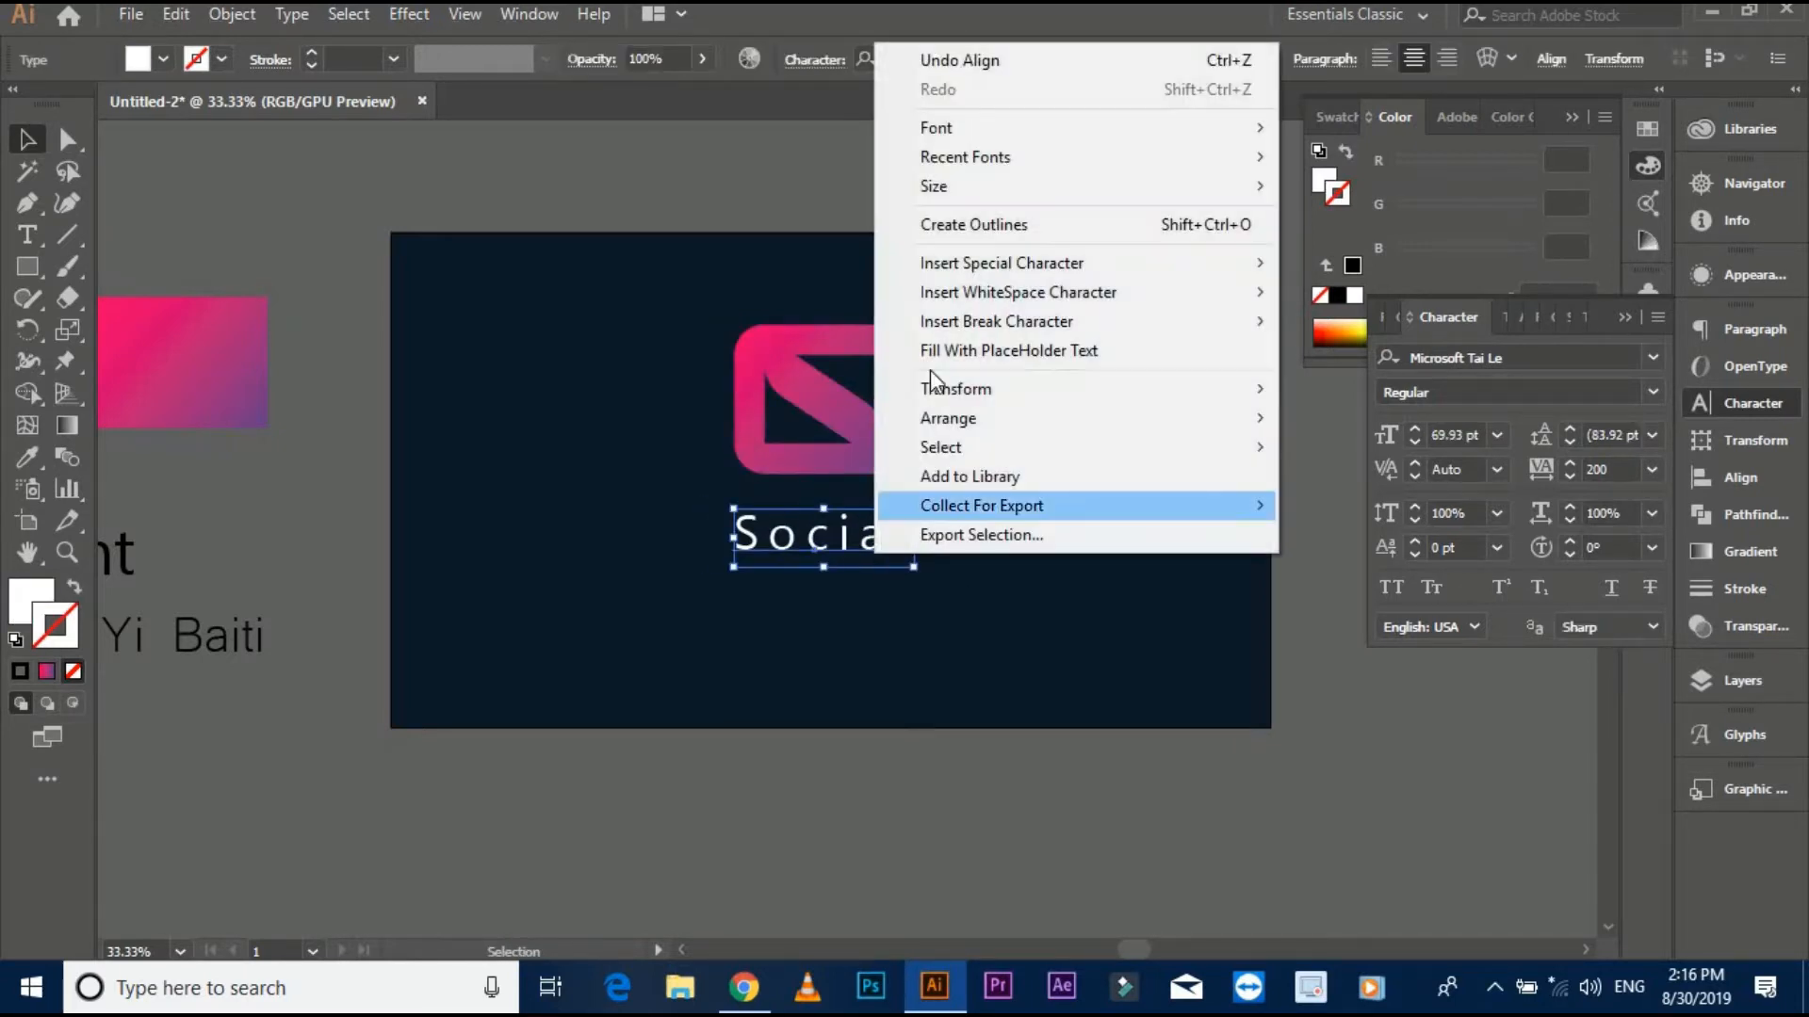
left_click(951, 222)
left_click(897, 473, "shift")
double_click(846, 393)
double_click(842, 386)
left_click(868, 460)
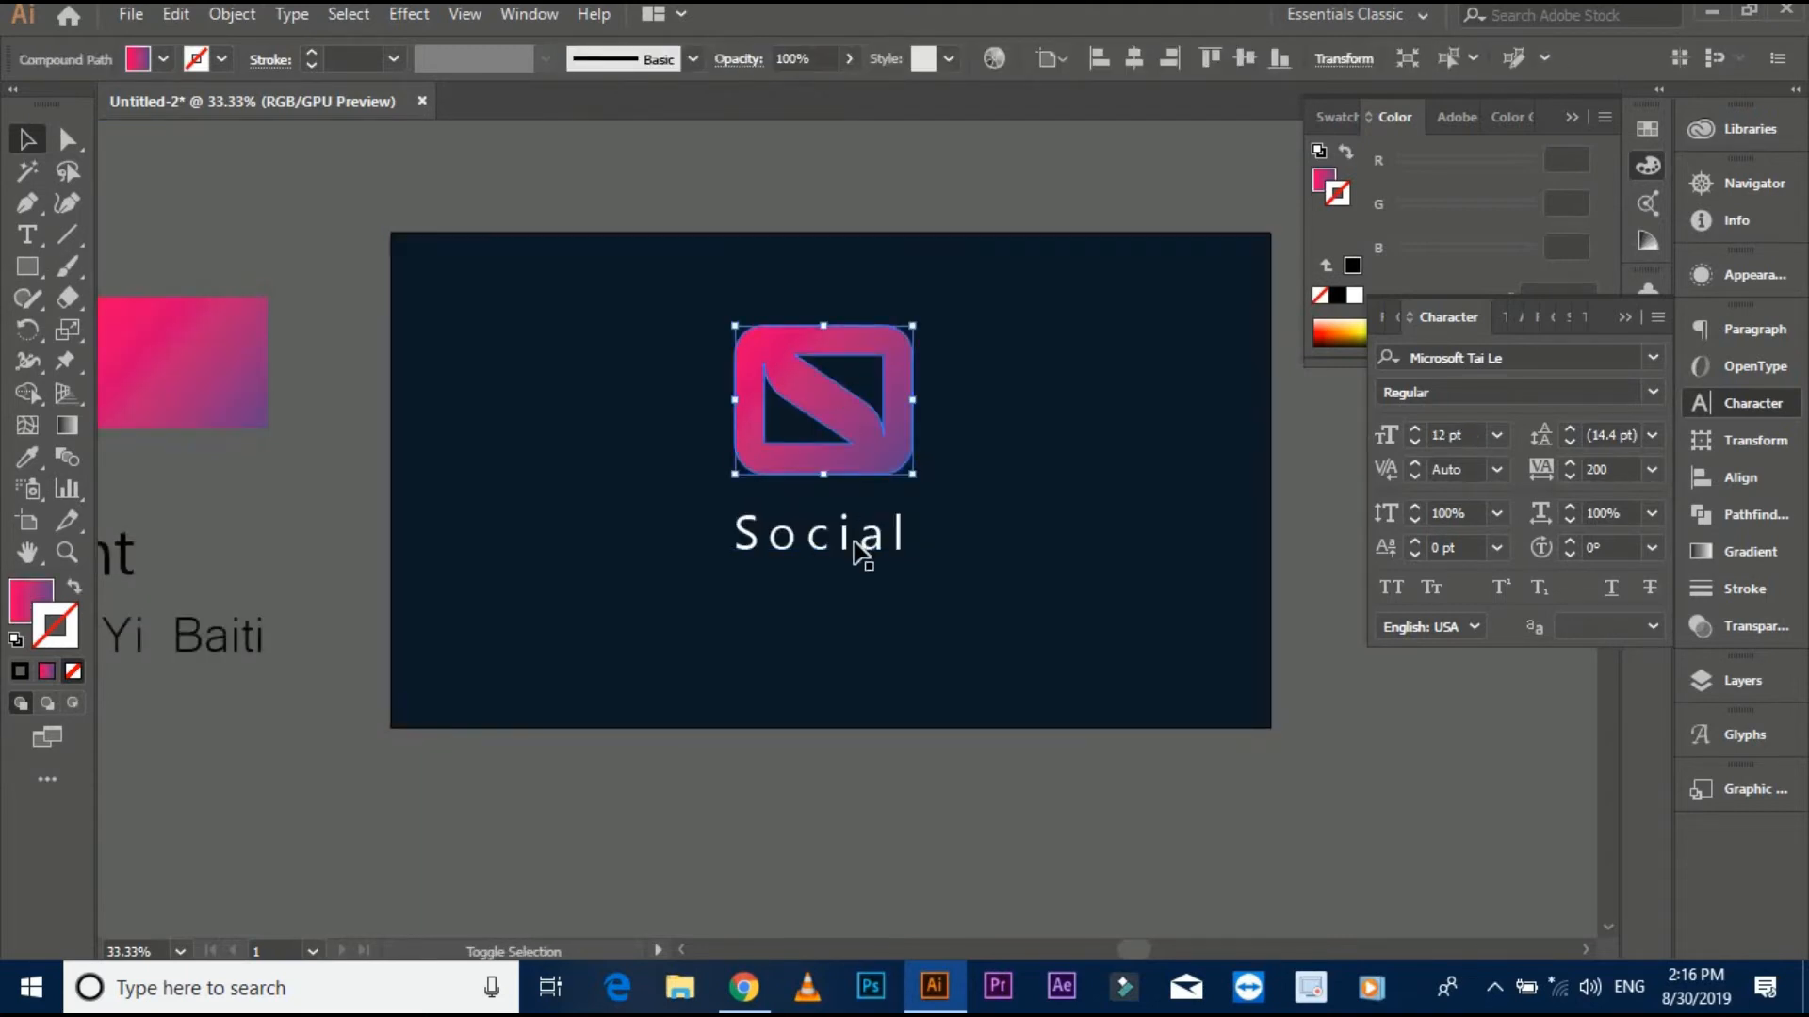
left_click(859, 541, "shift")
left_click(880, 160)
- Convert the "Social" text to outlines and align it to the logo's horizontal center
right_click(872, 561)
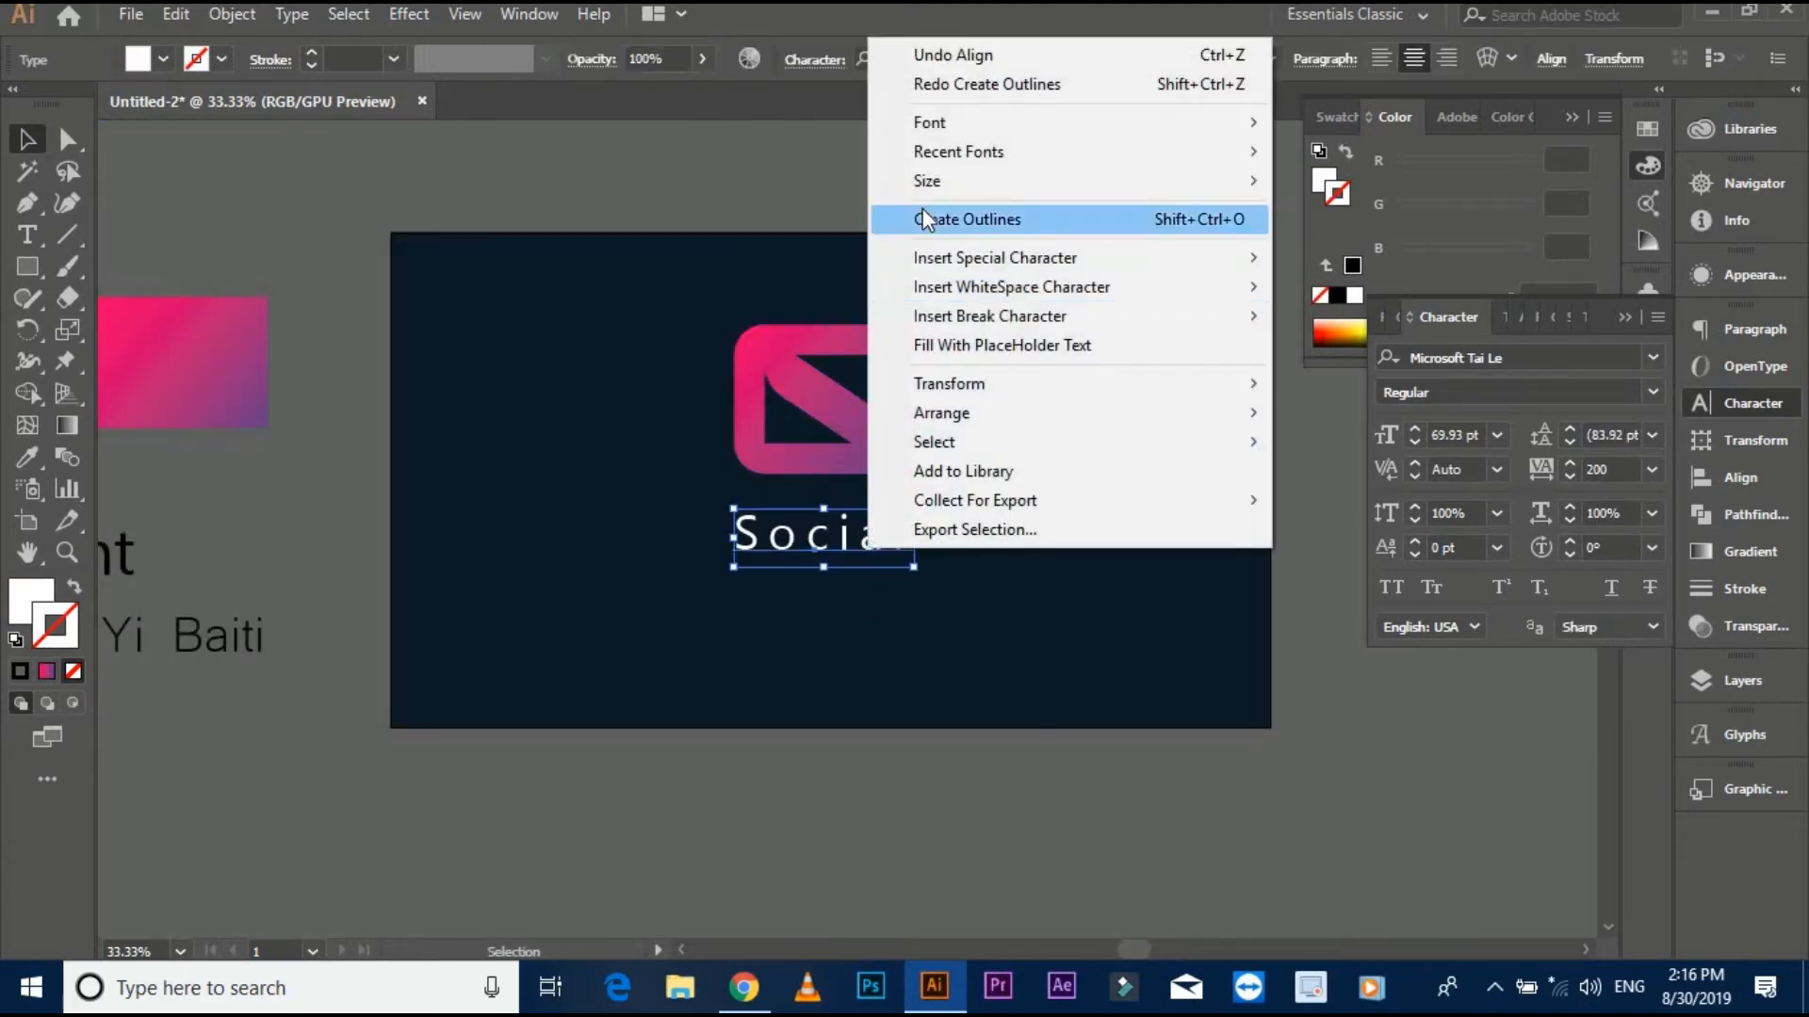
left_click(922, 219)
left_click(860, 469, "shift")
left_click(1133, 78)
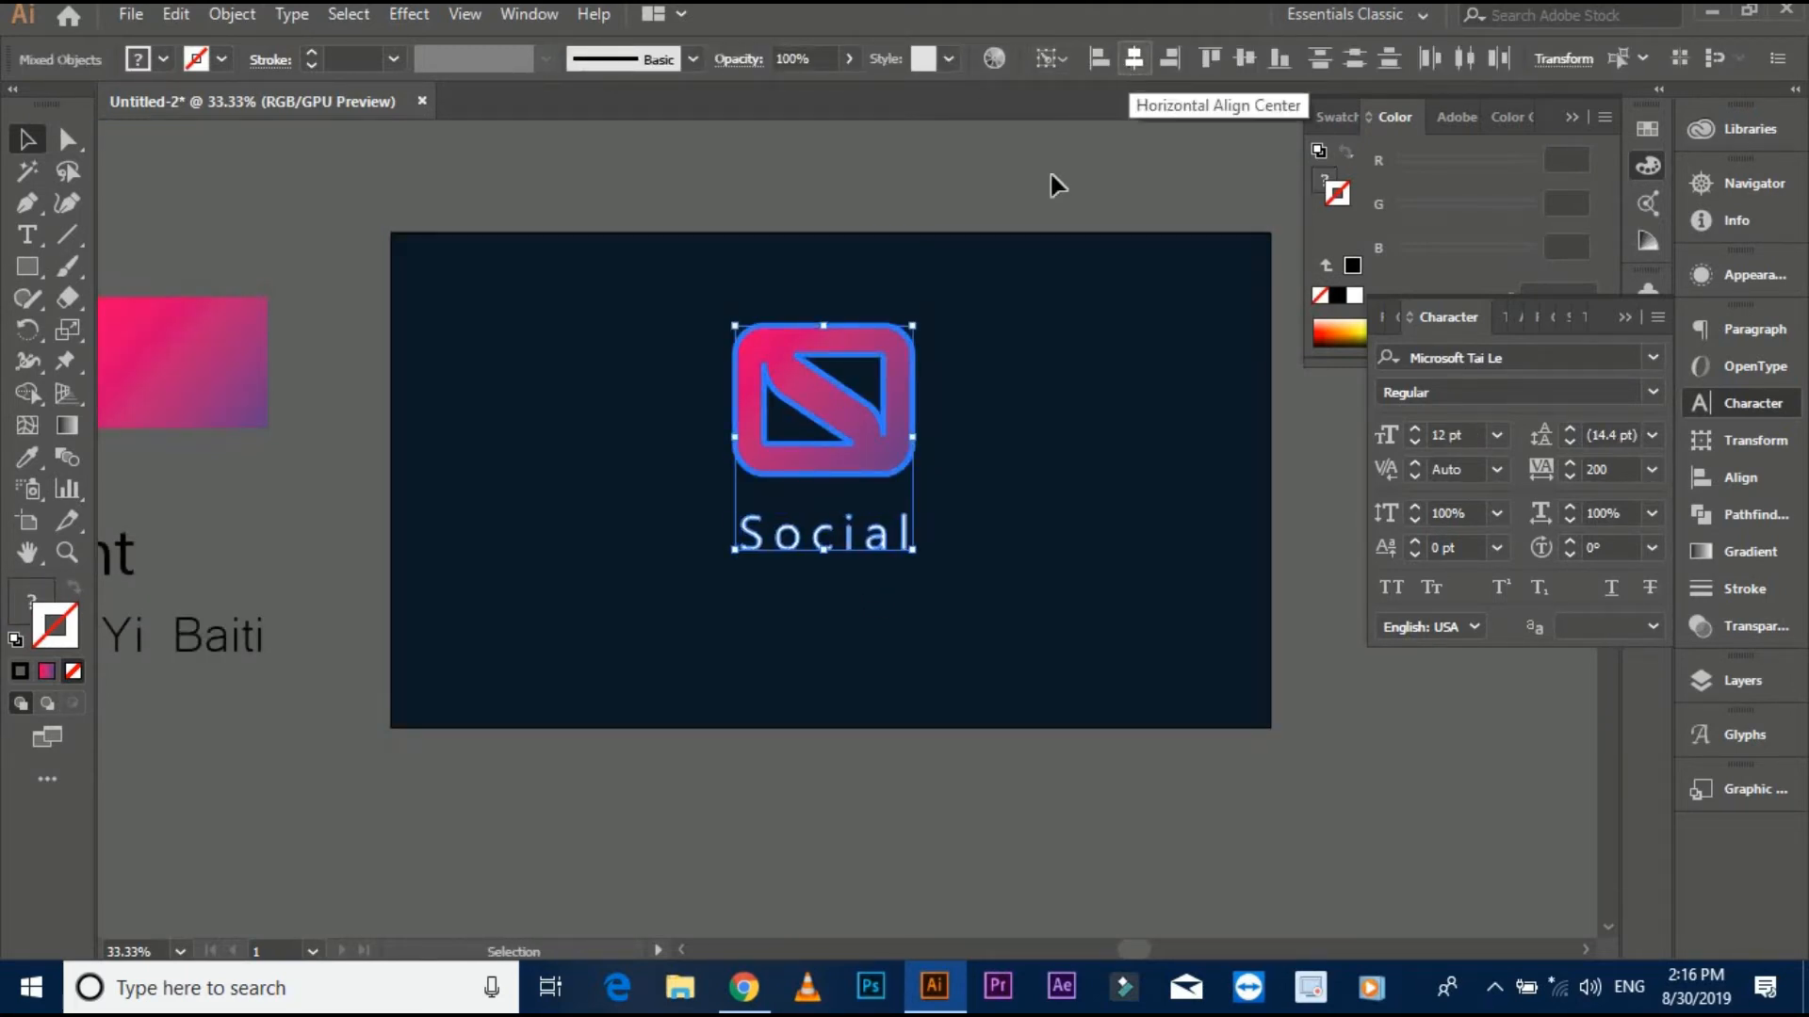
- Scale the logo and outlined "Social" lettering down slightly and center them together on the artboard
right_click(818, 394)
left_click(895, 554)
left_click(678, 250)
left_click(1078, 569)
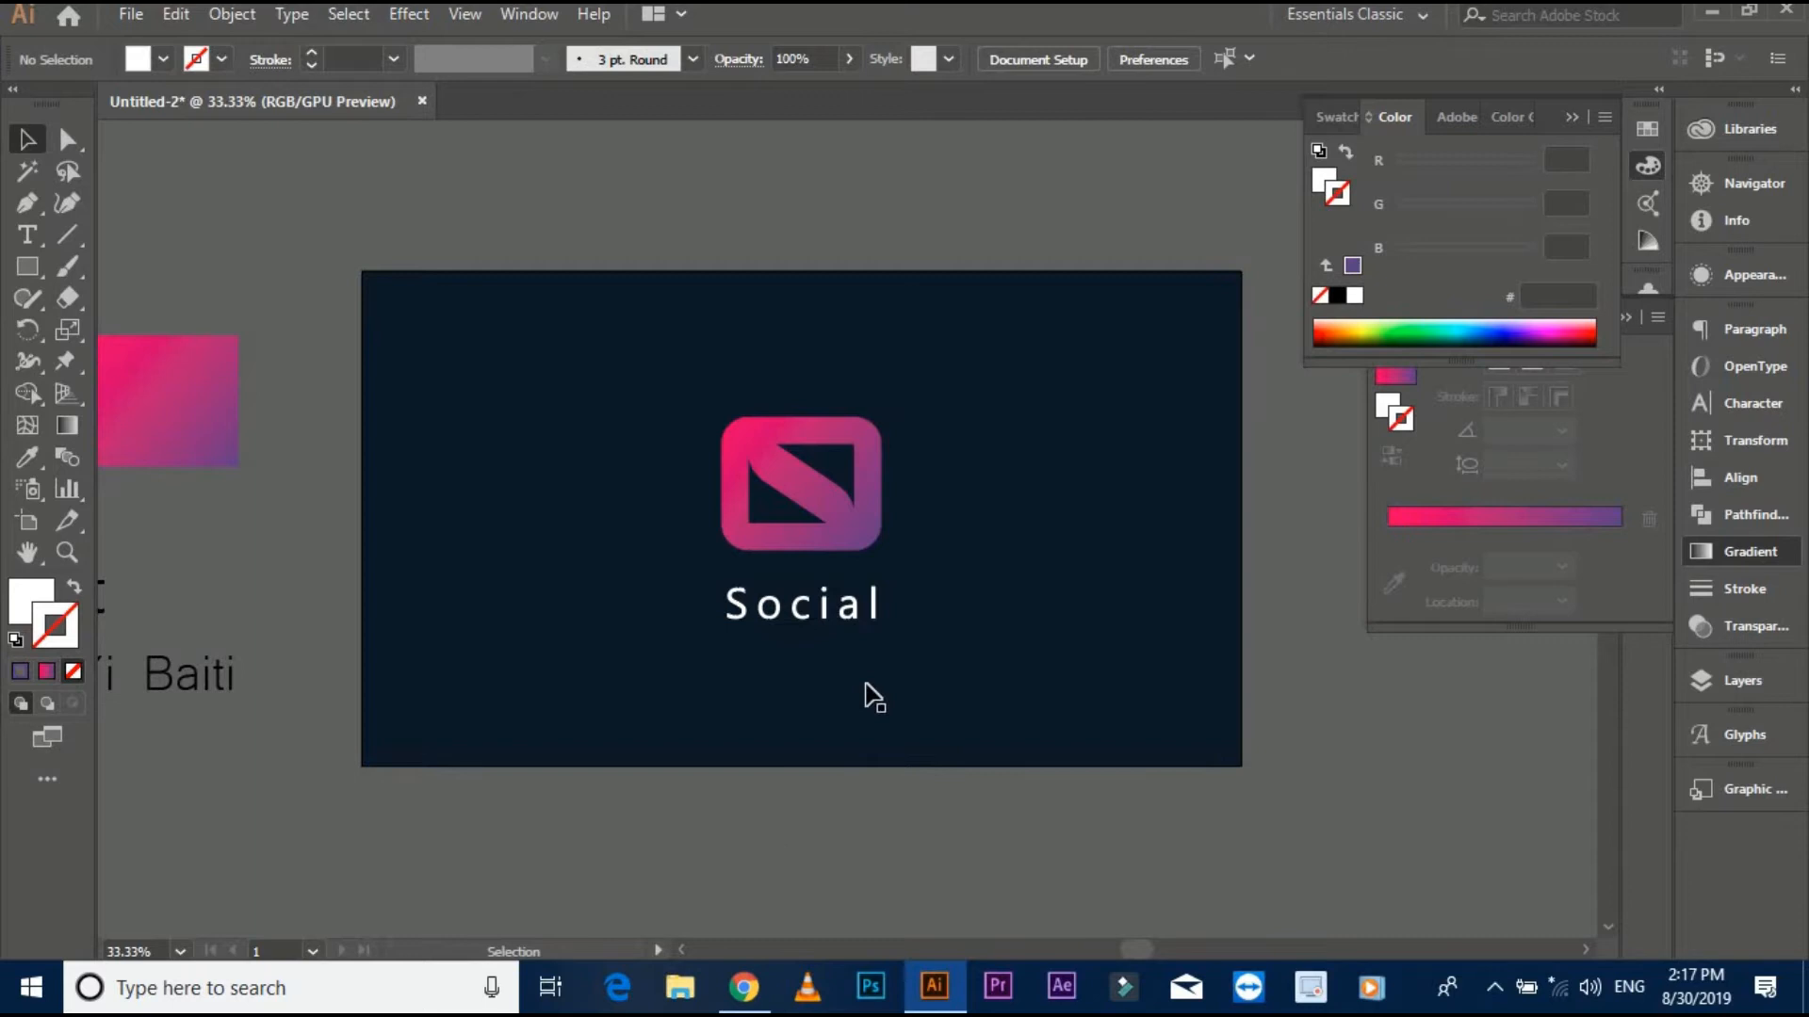
- Ungroup the outlined "Social" lettering into separate letters
key("ctrl+plus")
key("ctrl+plus")
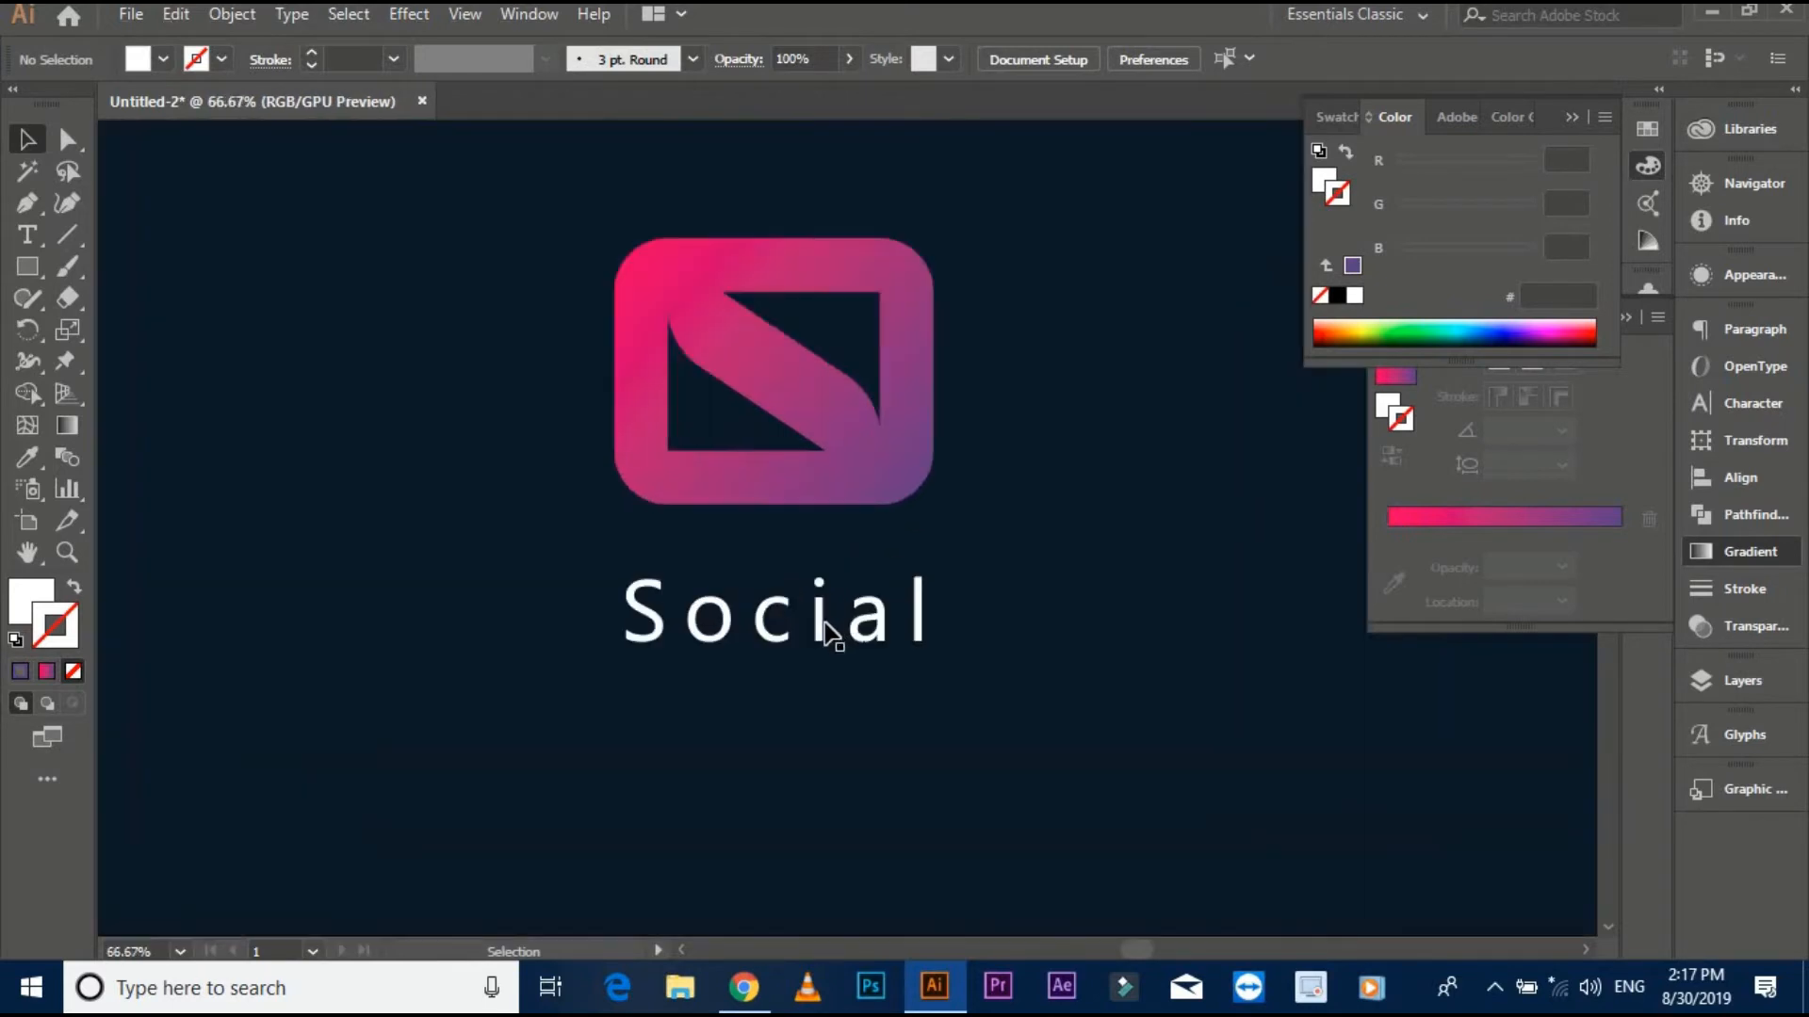
left_click(824, 624)
left_click(919, 619)
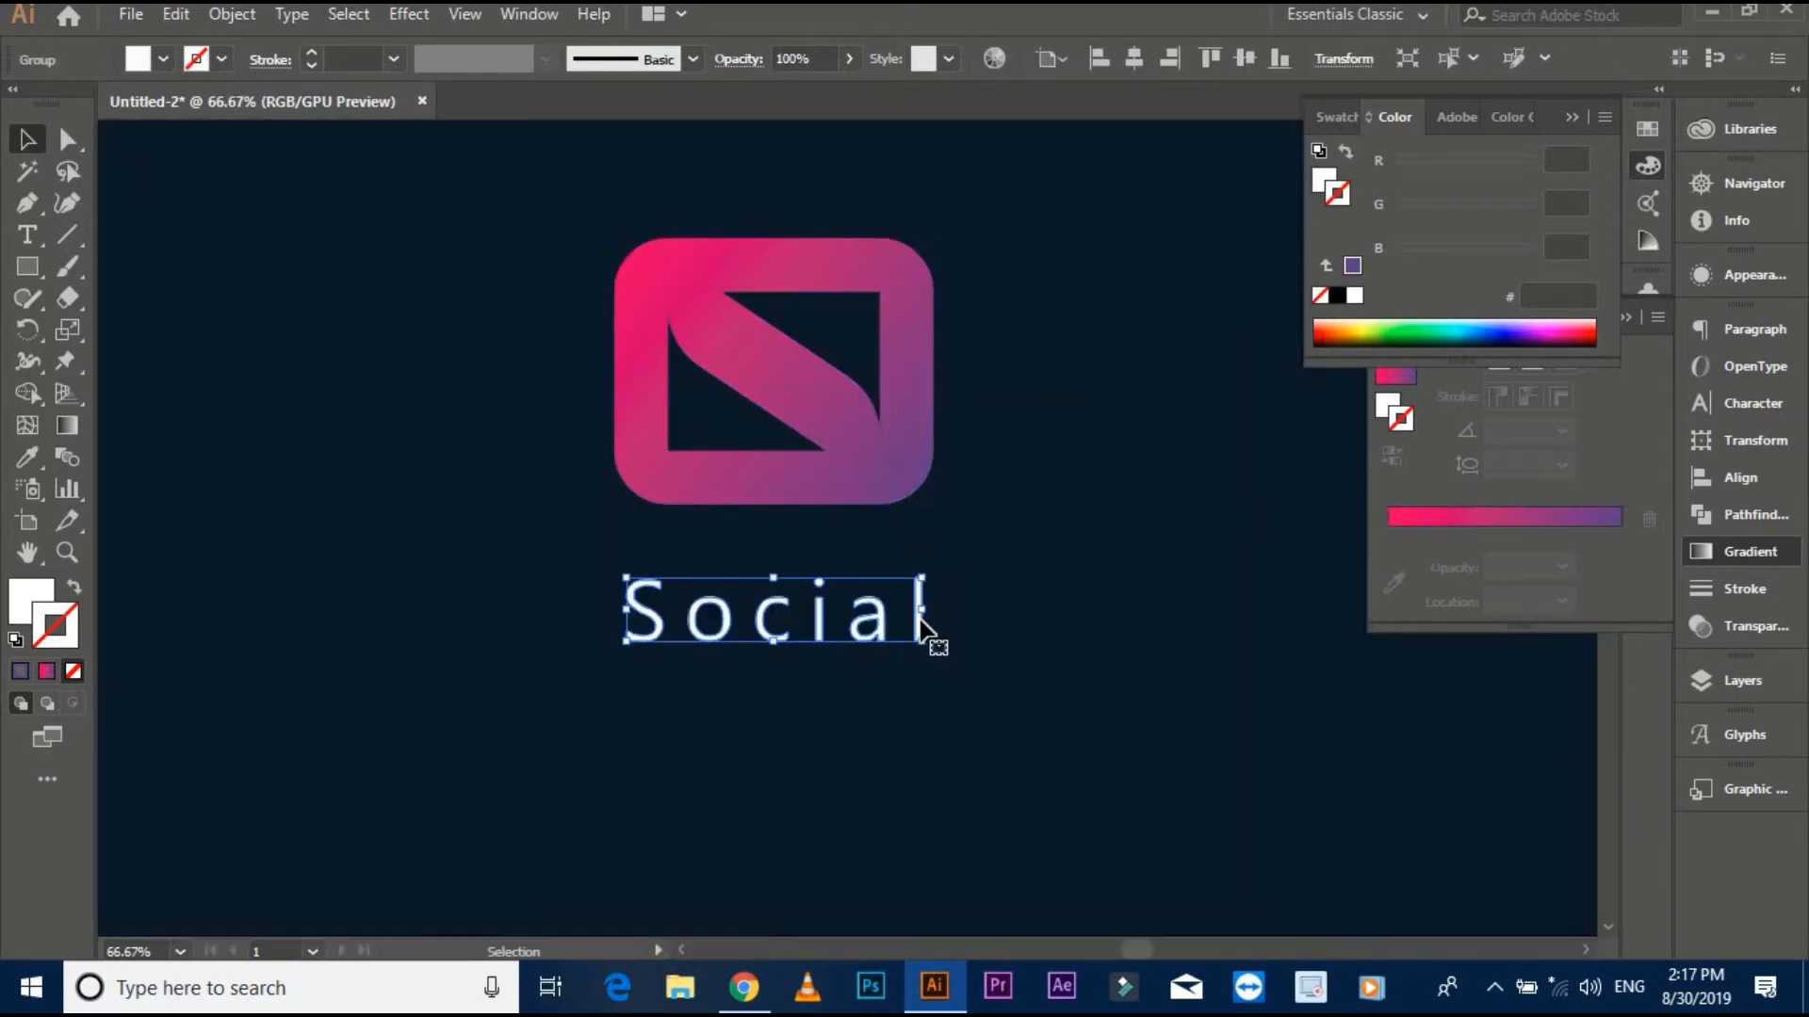
scroll(919, 619, "up", 1)
right_click(921, 622)
left_click(999, 417)
left_click(996, 571)
- Apply the pink-purple gradient to the letters "a" and "l" and copy its pink stop's hex code D71C75
left_click(920, 629)
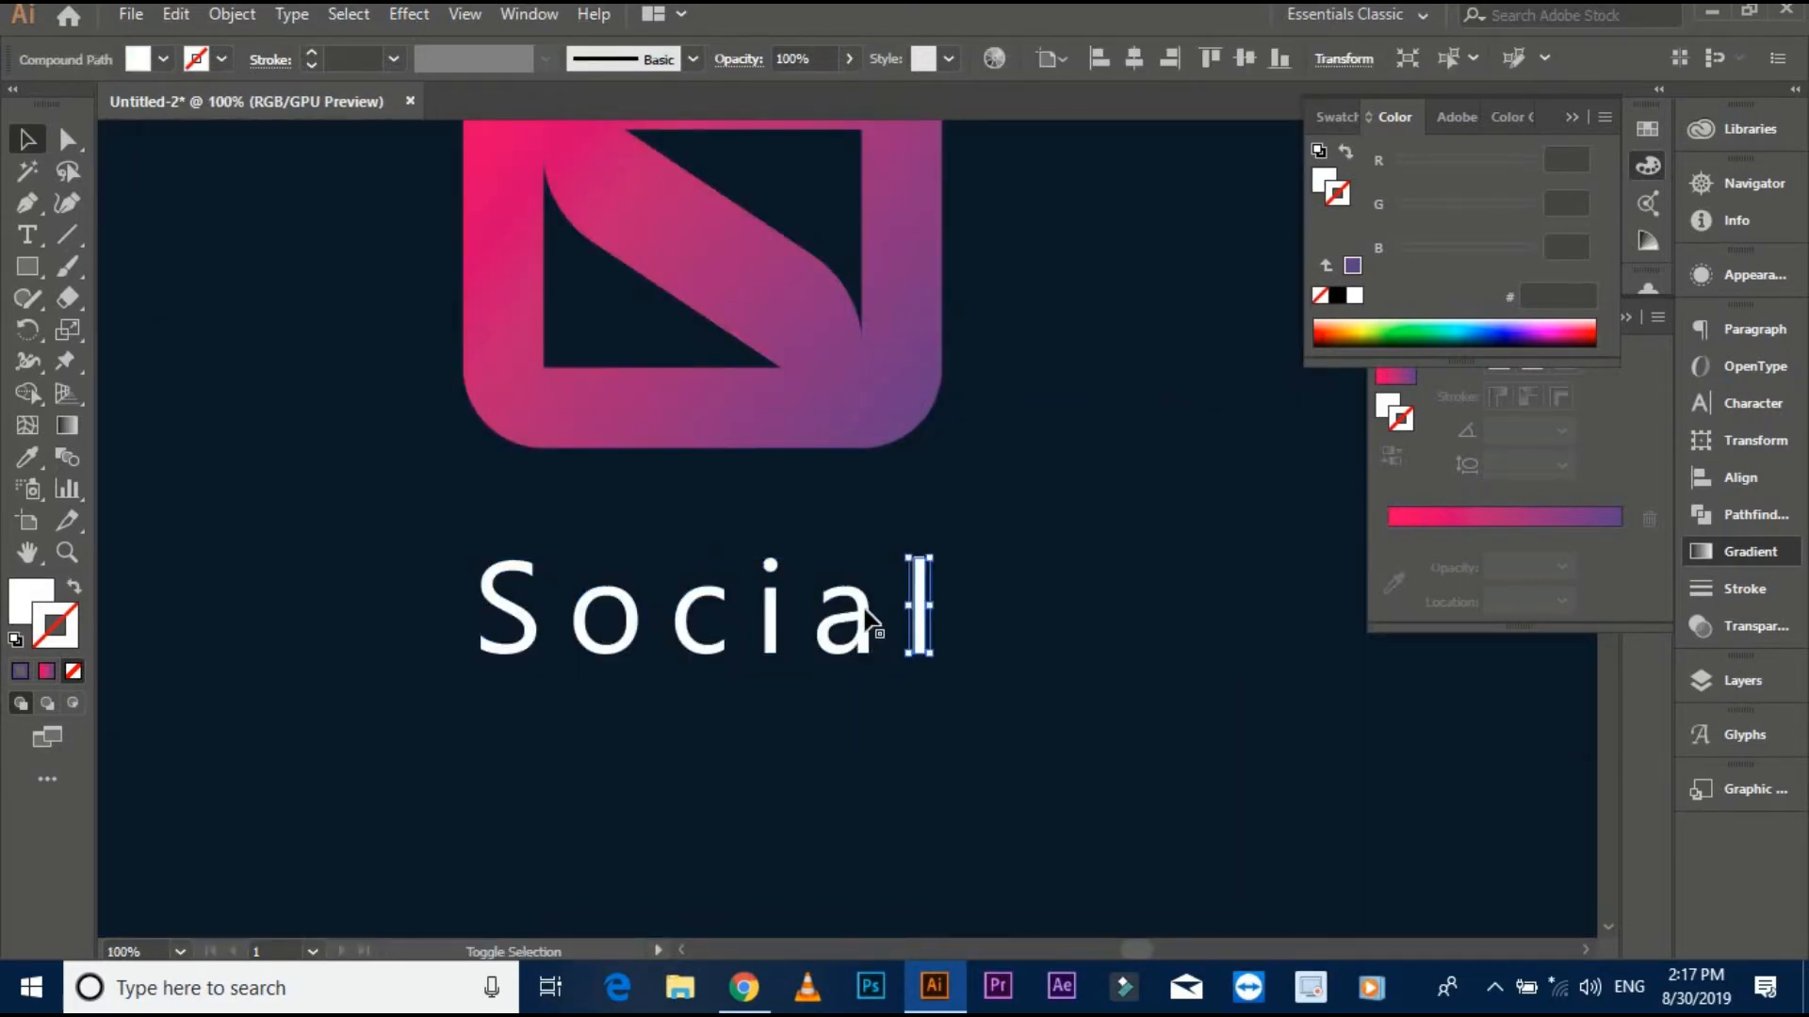
left_click(867, 622, "shift")
left_click(1408, 385)
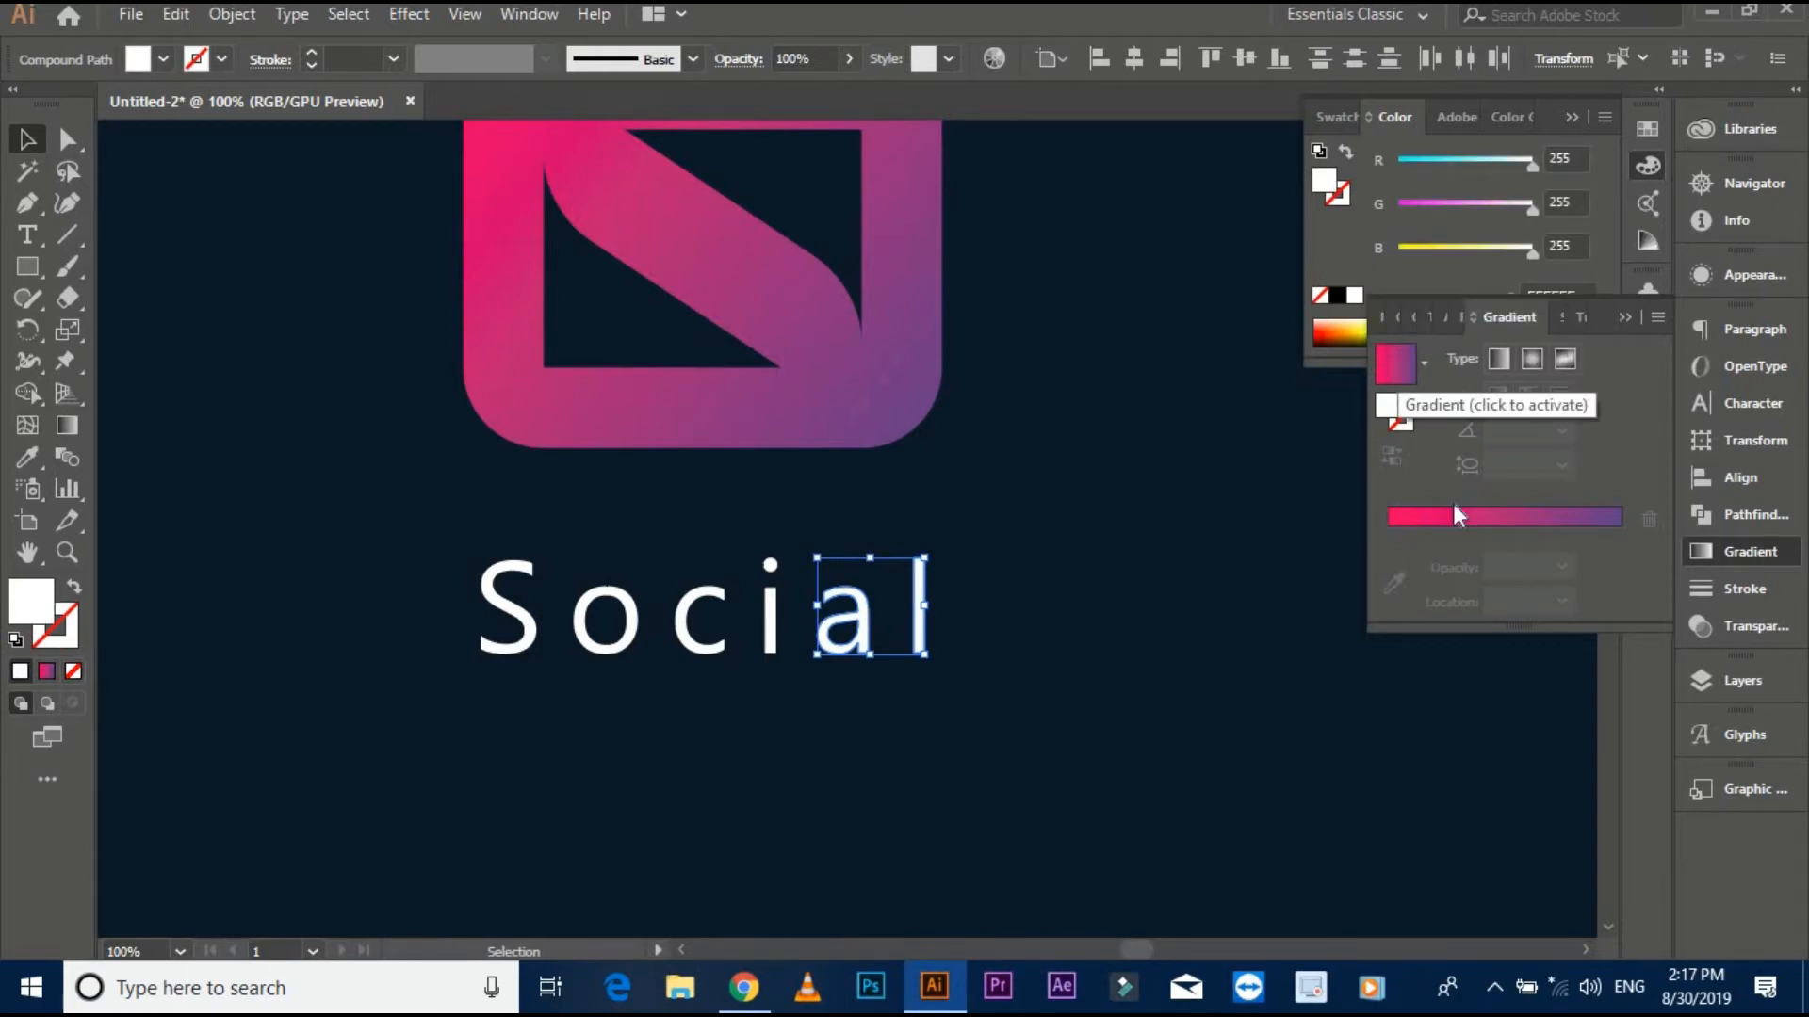
left_click(1397, 372)
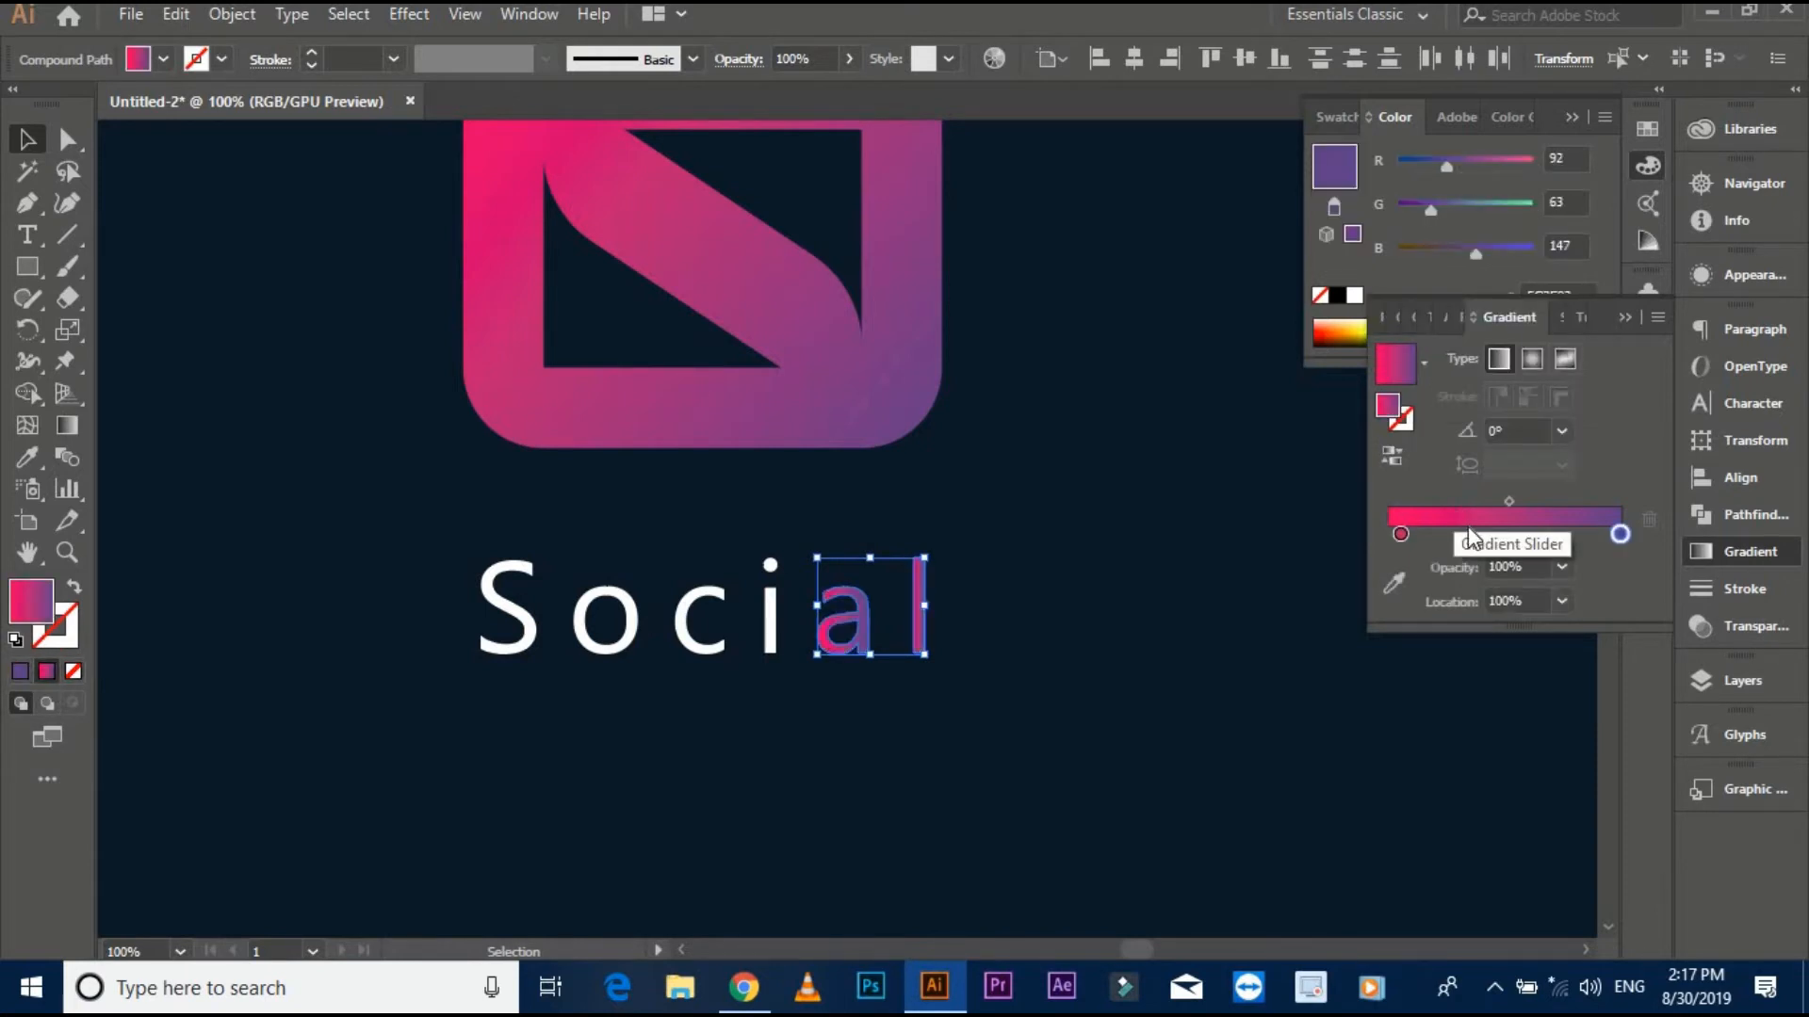
left_click(1401, 535)
double_click(1401, 536)
left_click(1559, 766)
key("ctrl+c")
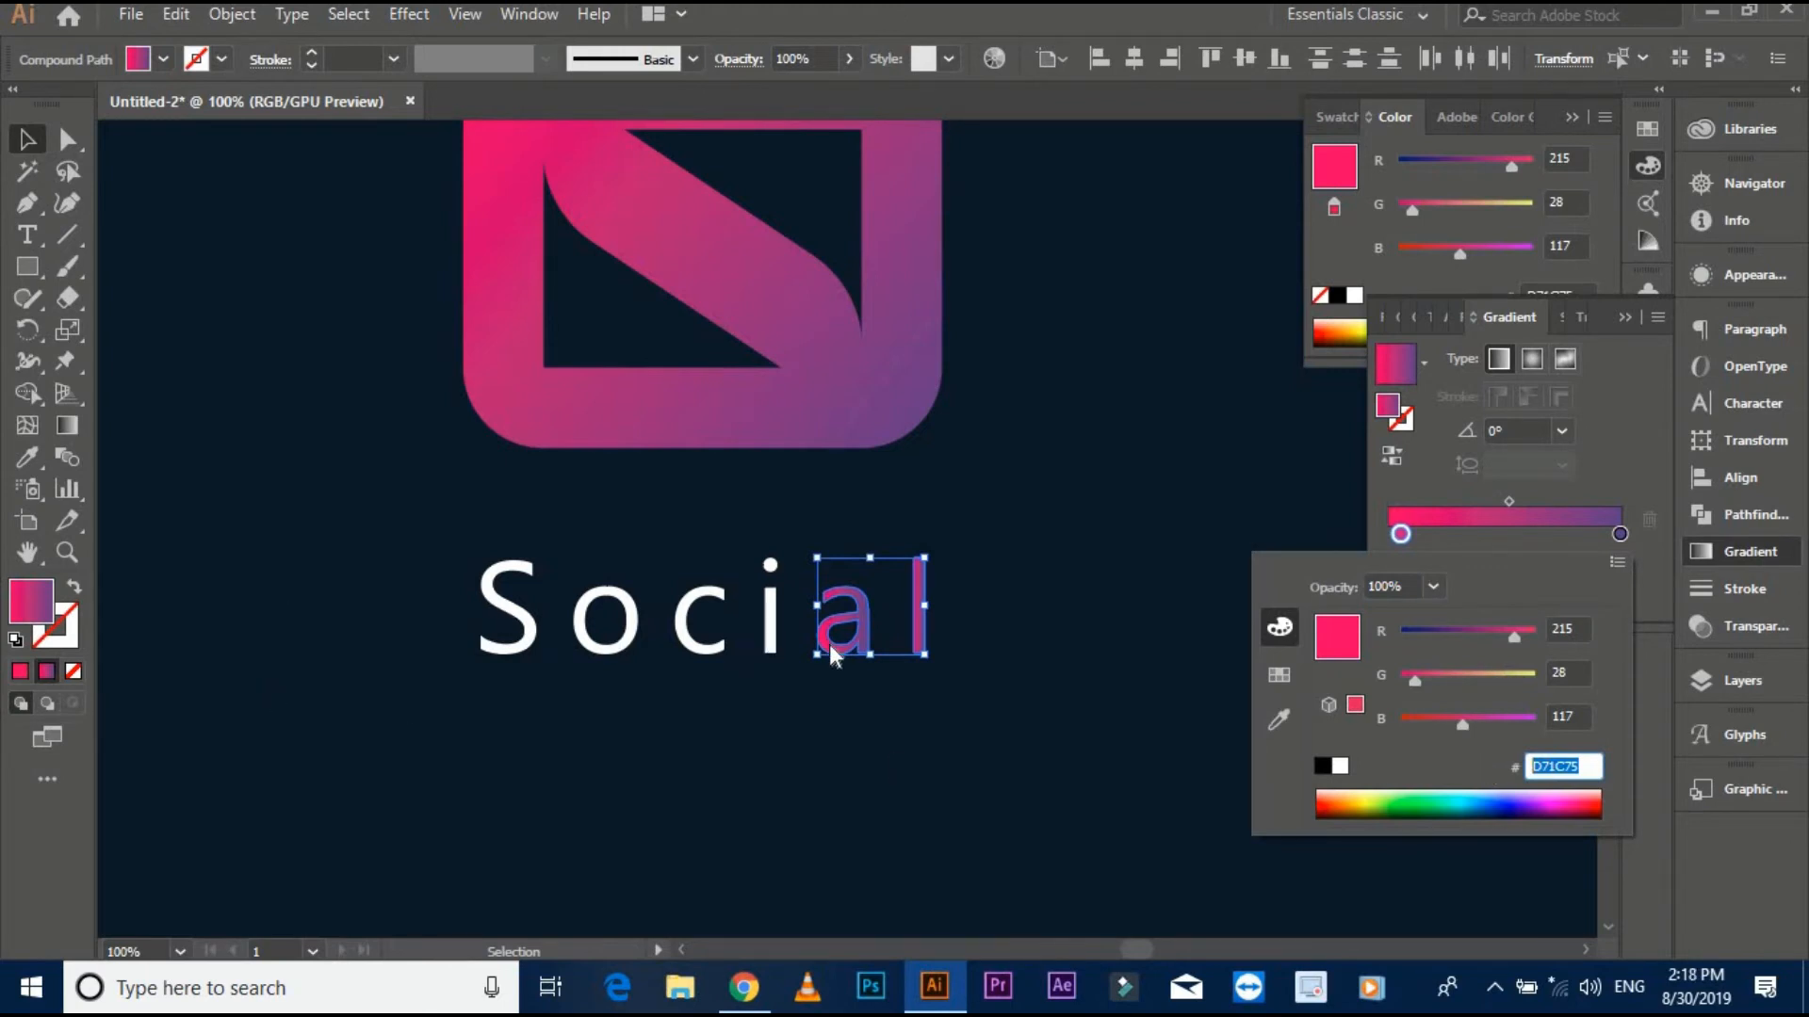
- Fill the letters "a" and "l" with solid pink D71C75 and deselect them
key("Escape")
double_click(31, 600)
key("ctrl+v")
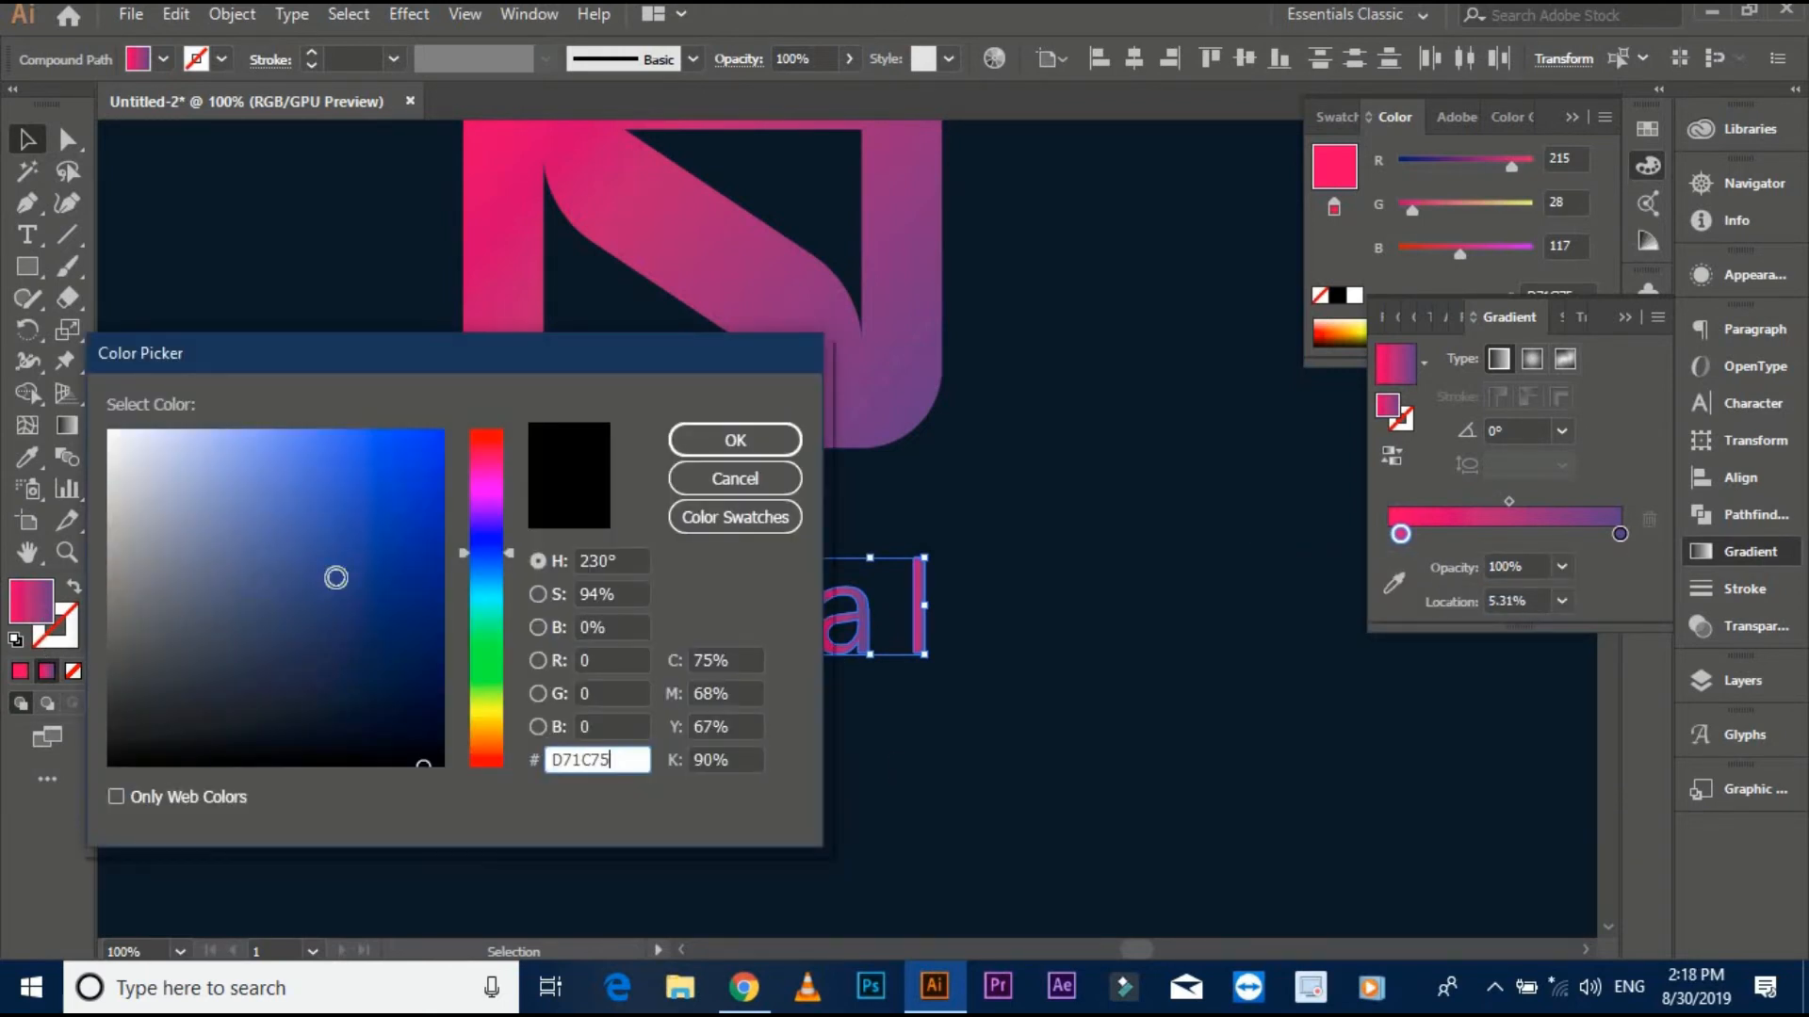
left_click(734, 440)
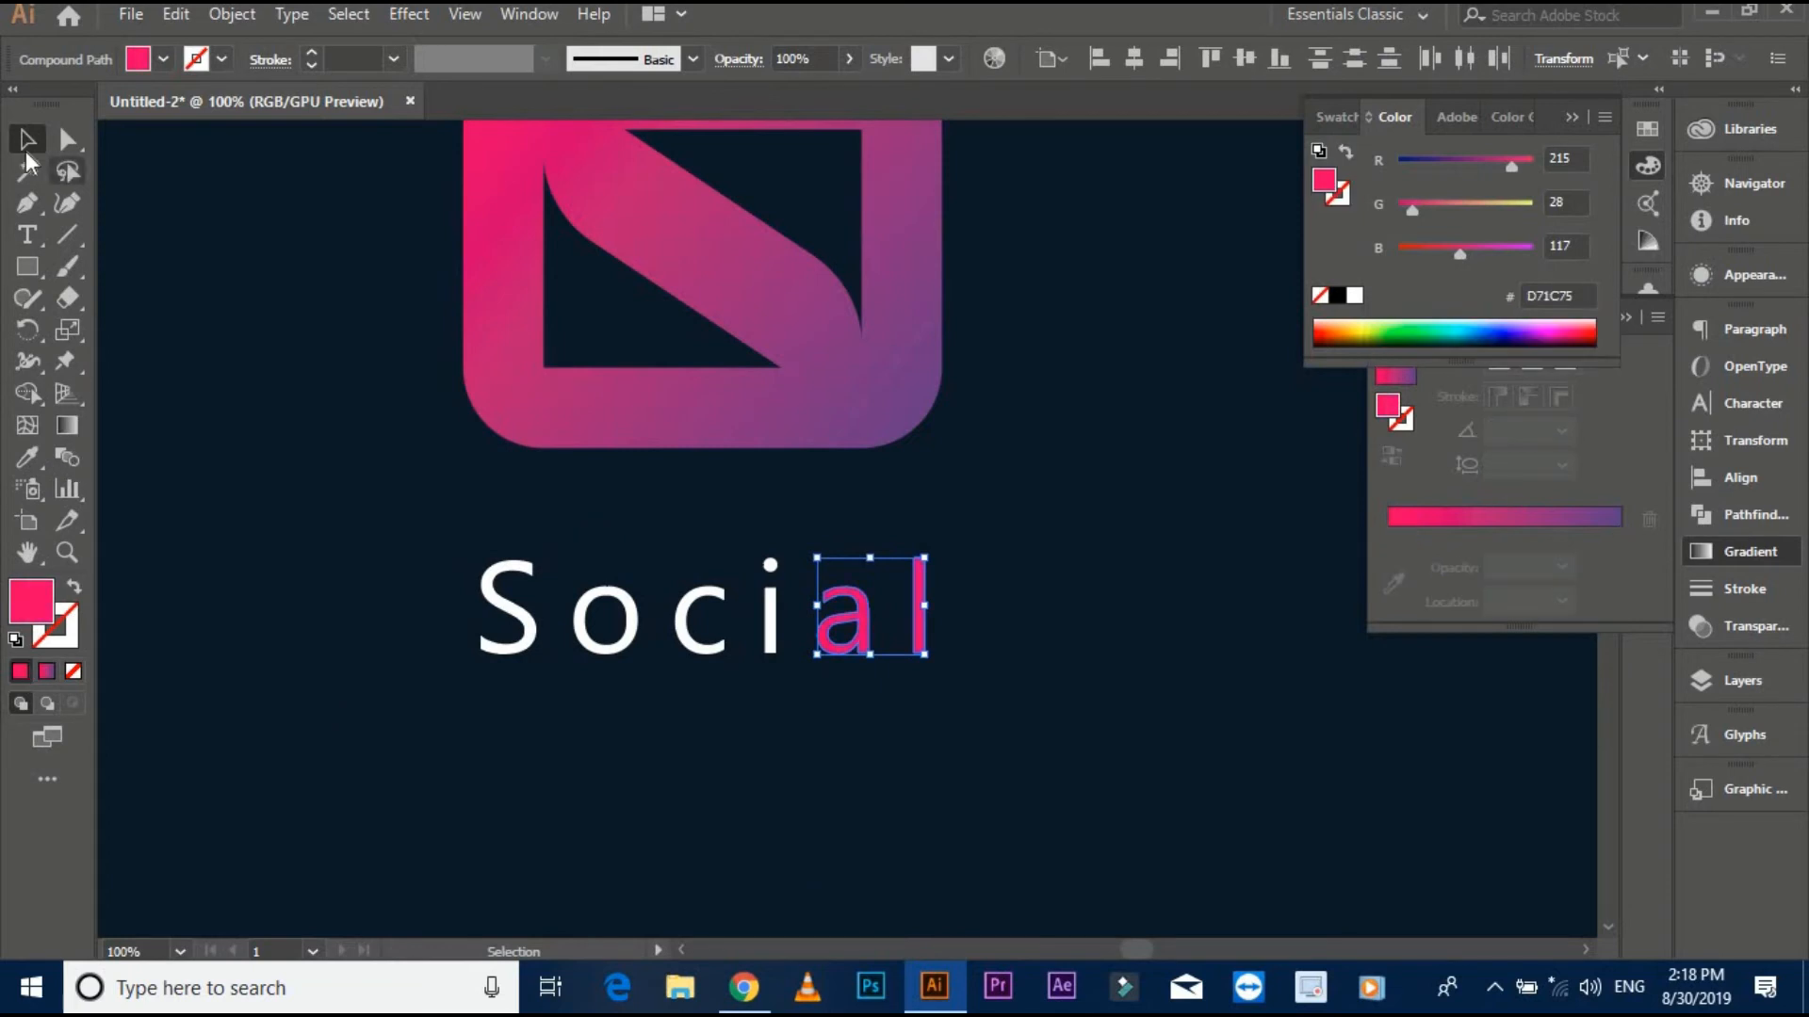
left_click(441, 512)
- Group the logo mark with the "Social" lettering beneath it and clear the selection
scroll(442, 514, "down", 3)
left_click_drag(496, 549, 606, 624)
left_click(580, 260)
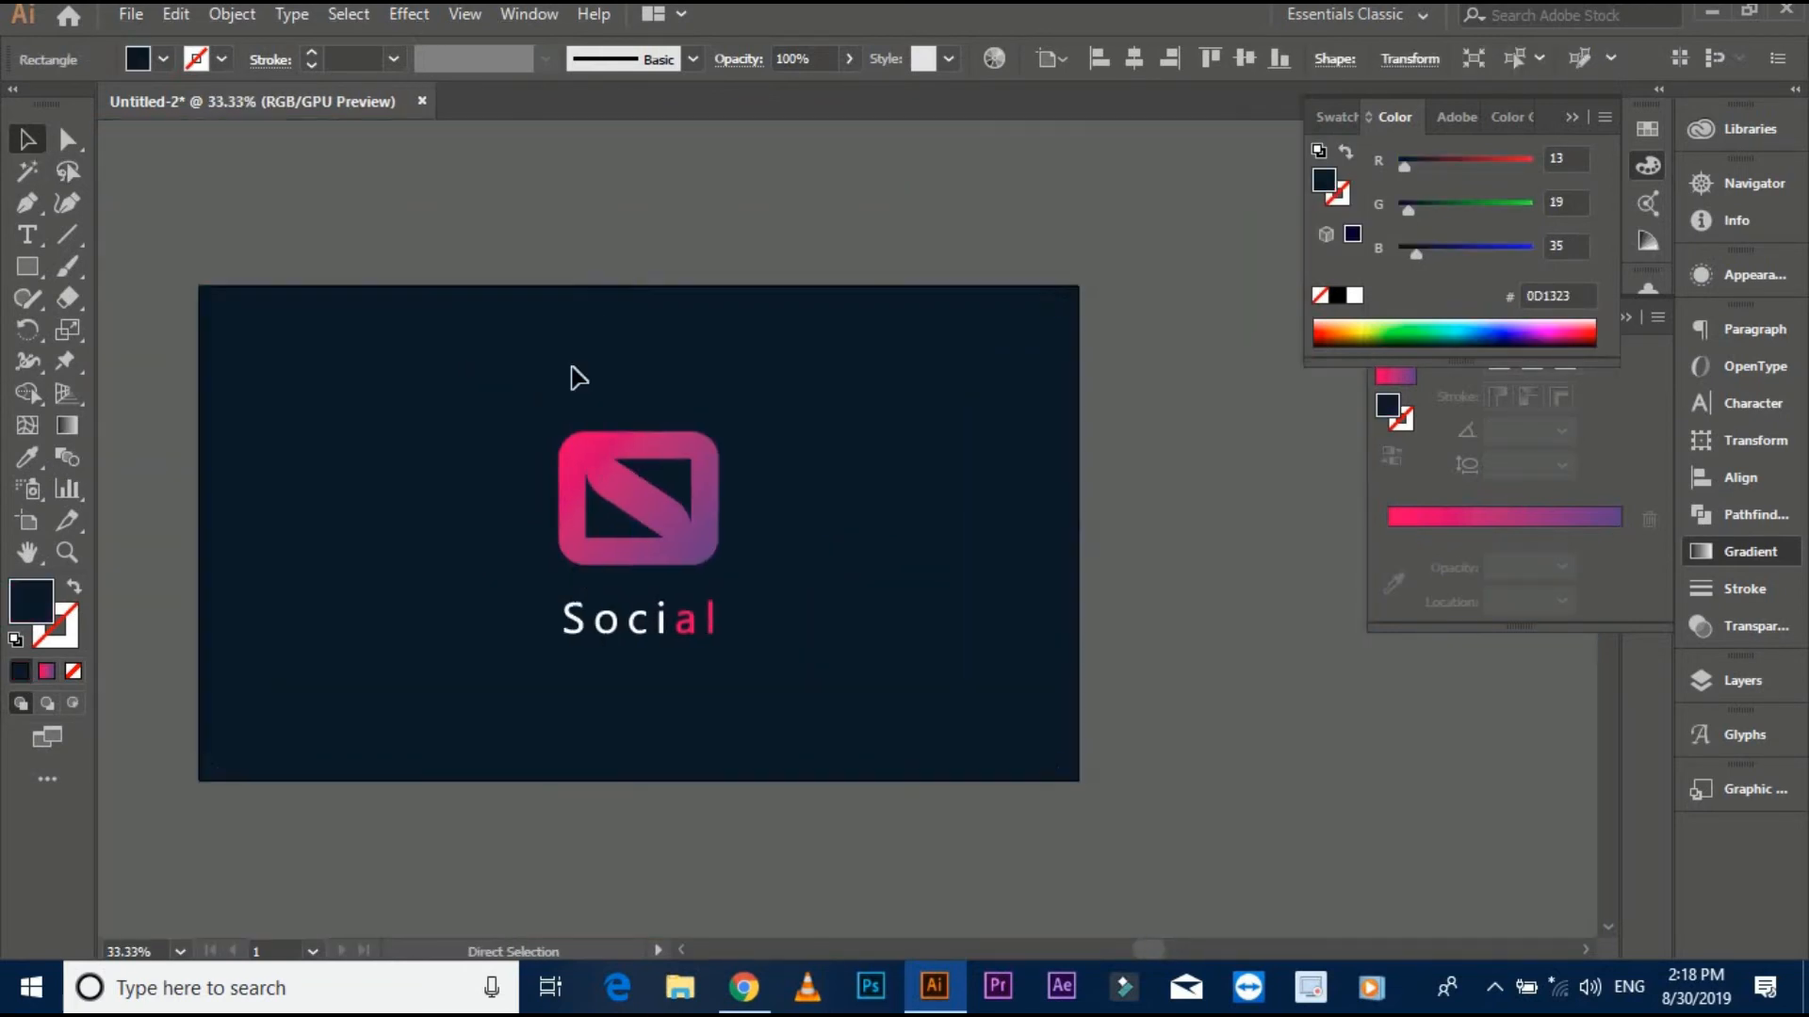
left_click_drag(521, 399, 910, 696)
key("ctrl+g")
left_click(856, 683)
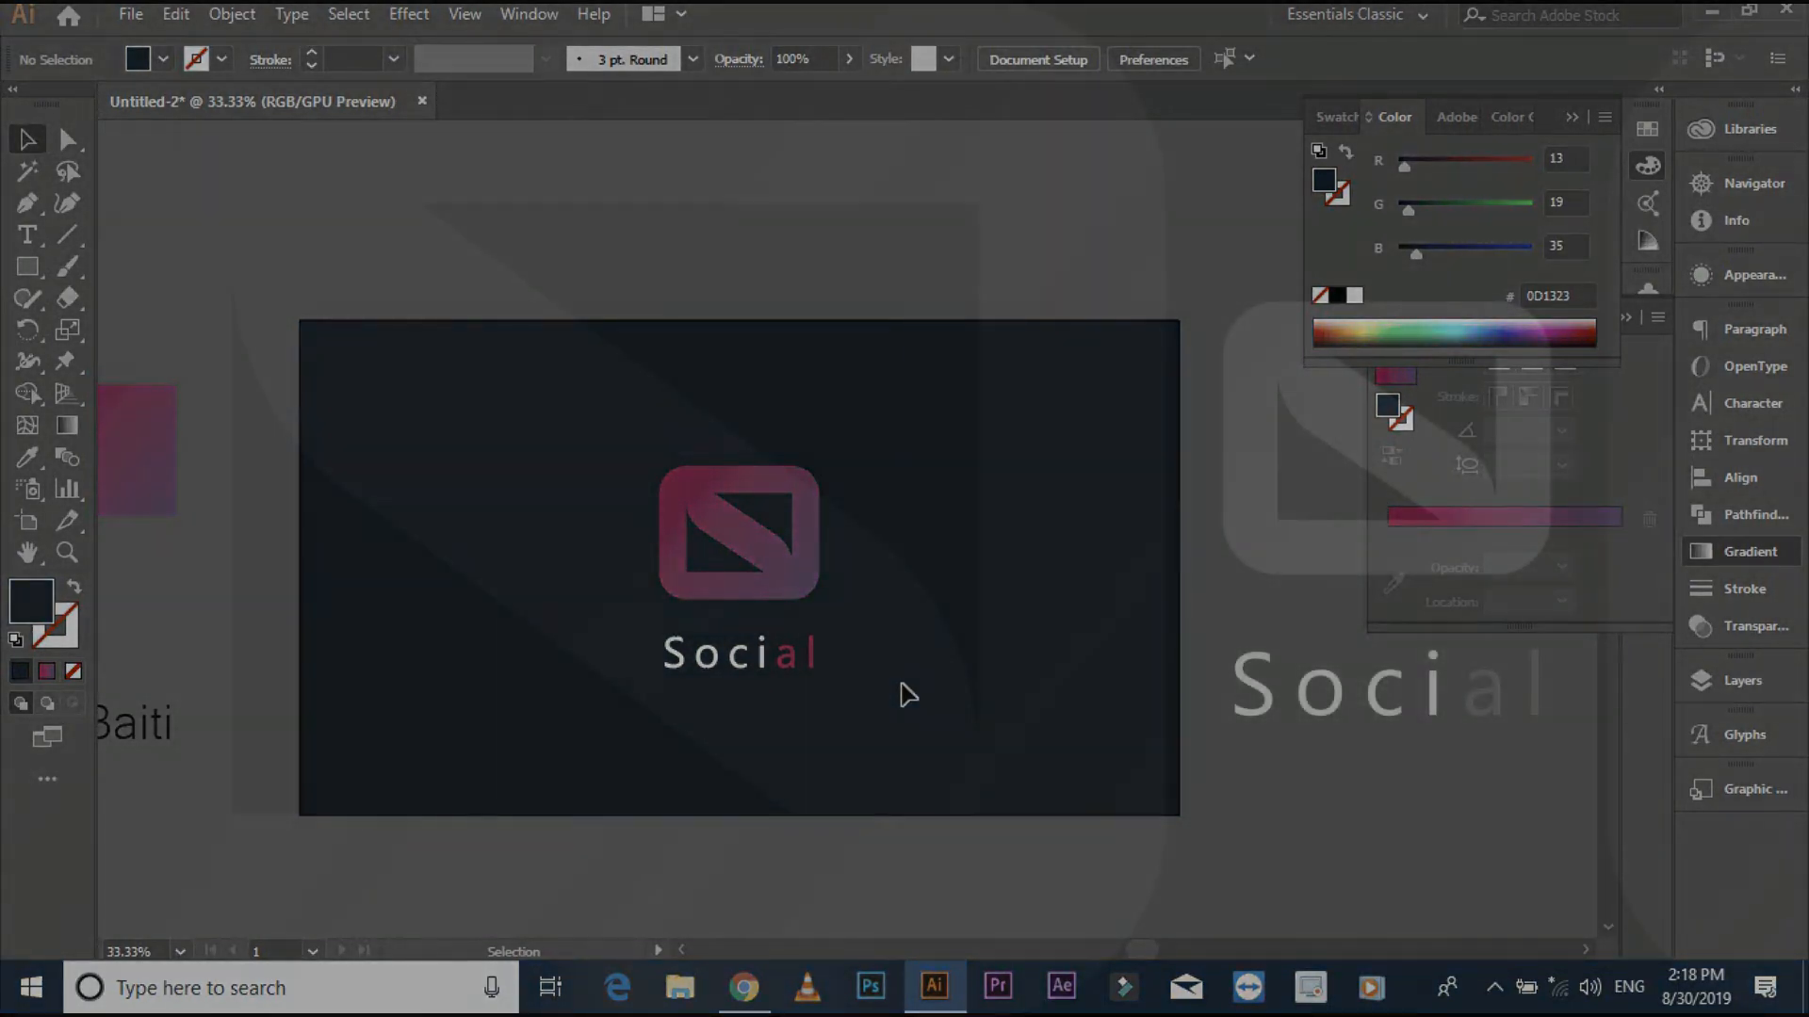